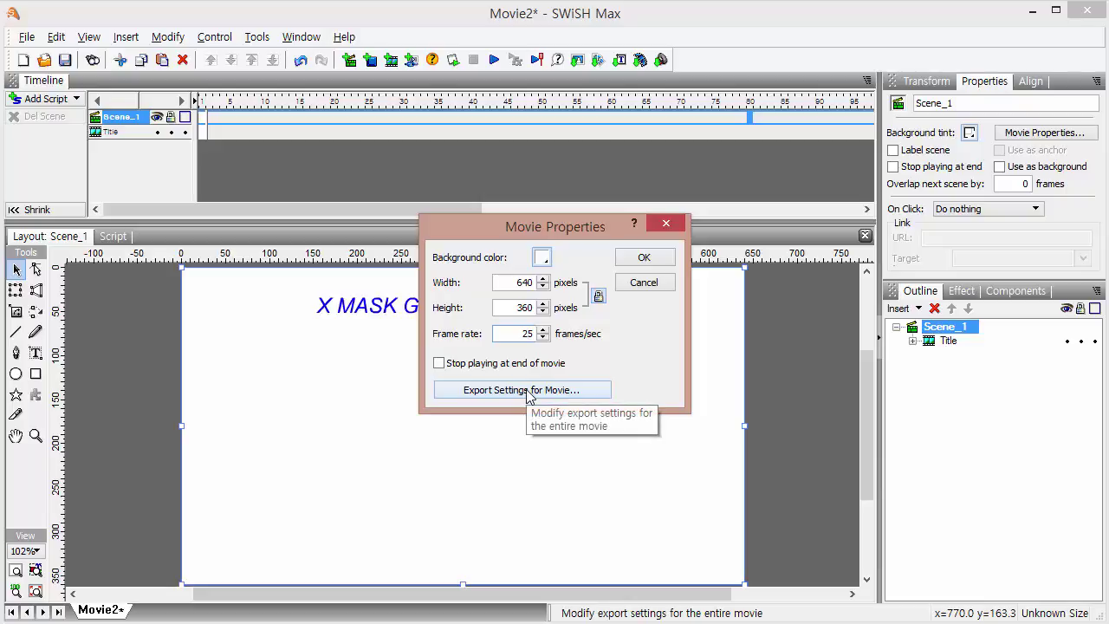
# - Accept the movie properties and import the palm-beach image 126_1024-768[1].jpg into Scene_1
pyautogui.click(639, 263)
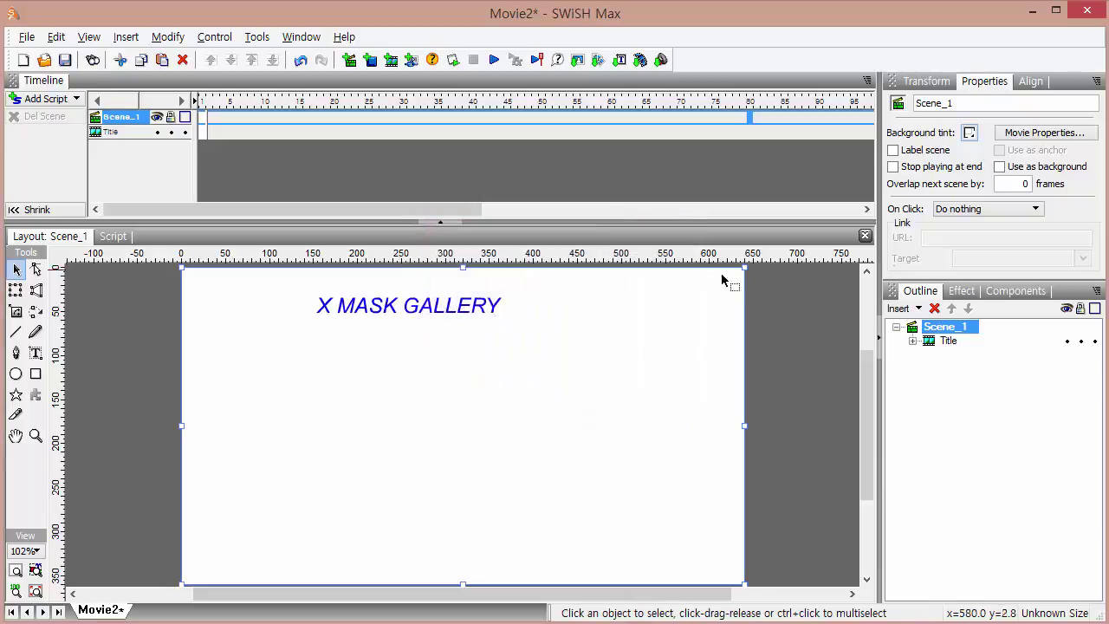
pyautogui.click(901, 309)
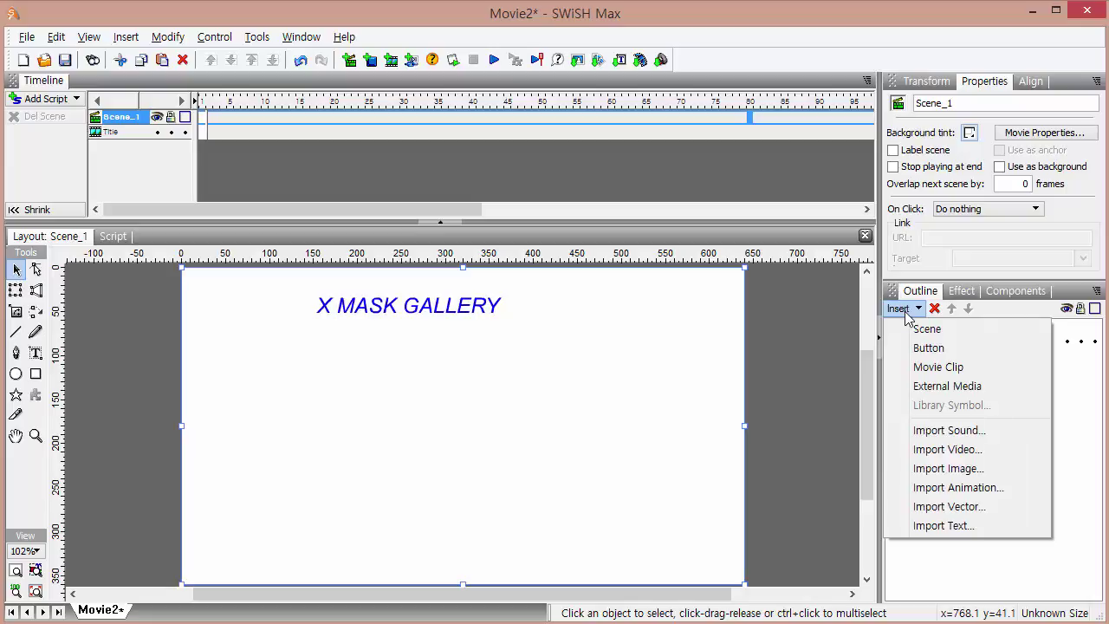
pyautogui.click(948, 469)
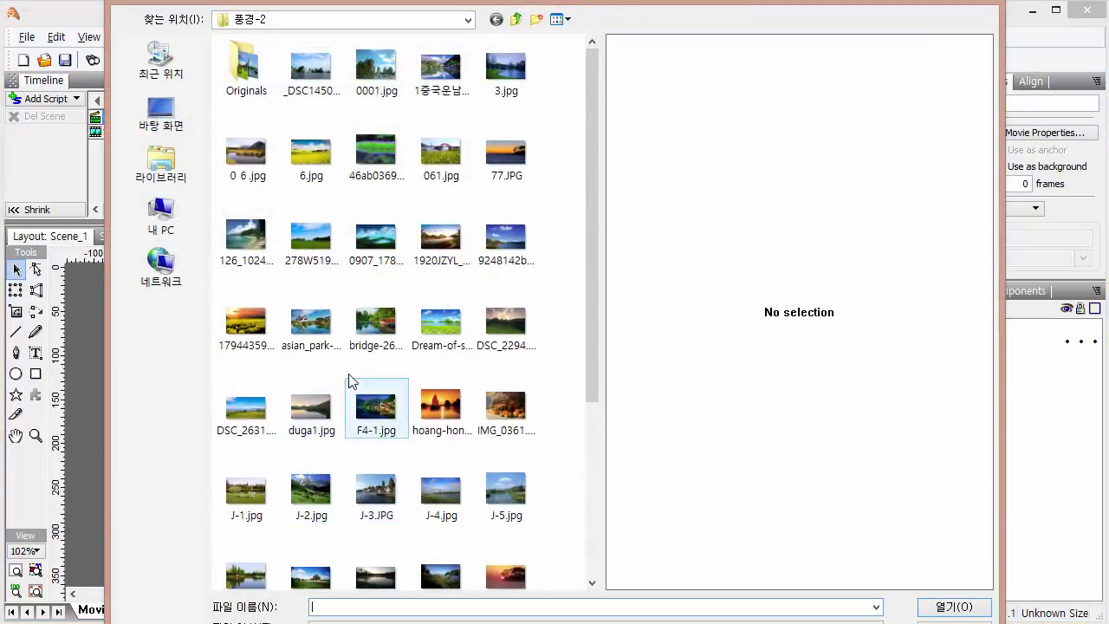
pyautogui.click(248, 245)
pyautogui.doubleClick(248, 244)
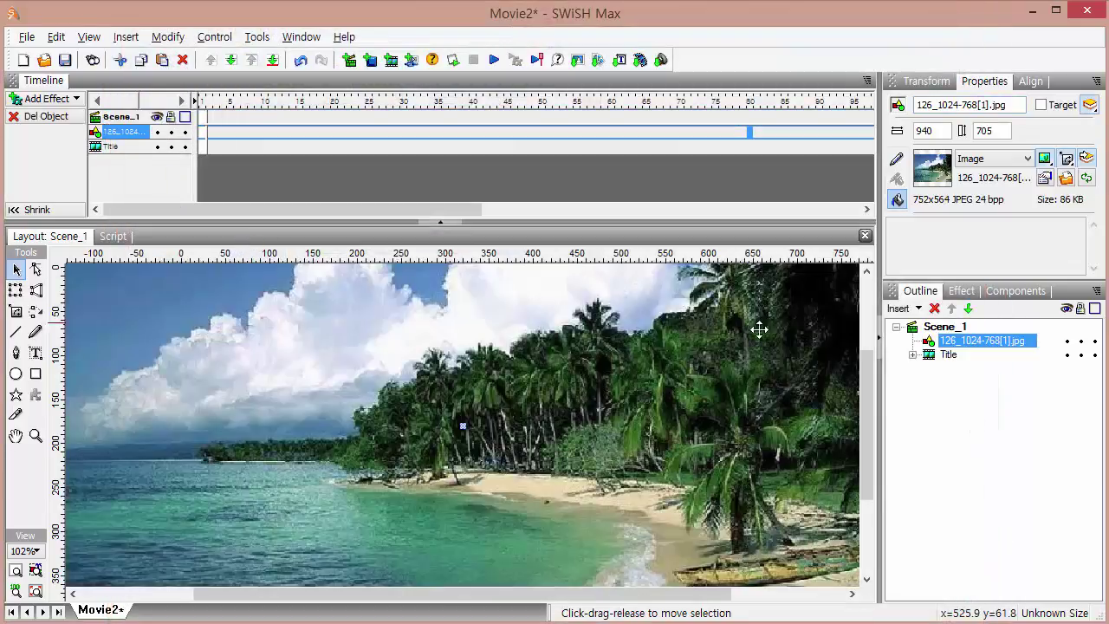
# - Resize the imported beach image to a width of 640 and a height of 360
pyautogui.click(928, 82)
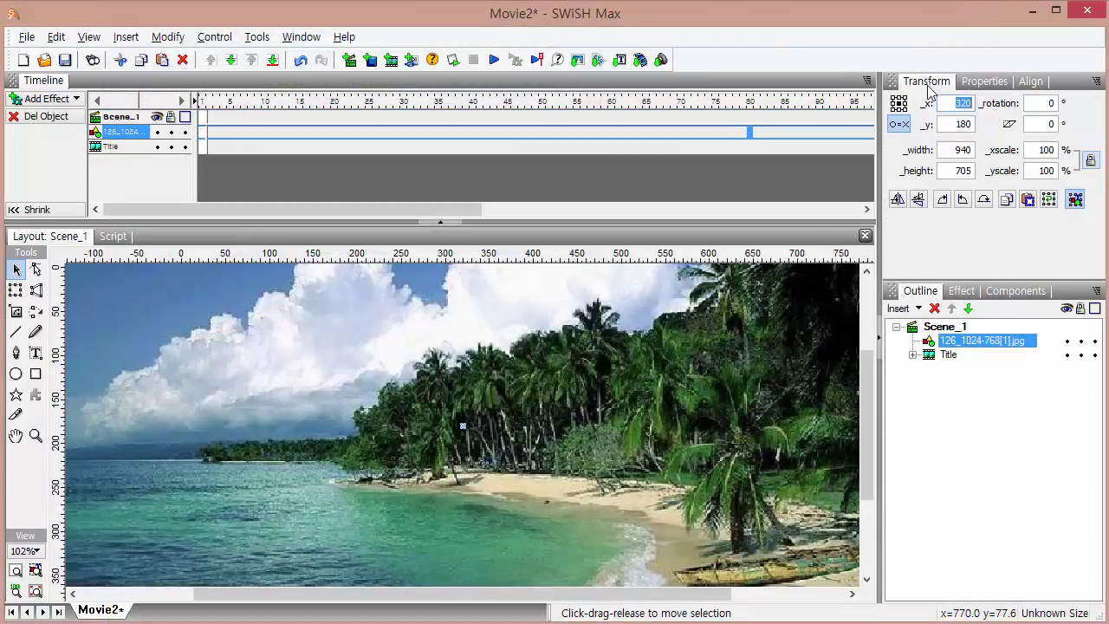
pyautogui.click(961, 150)
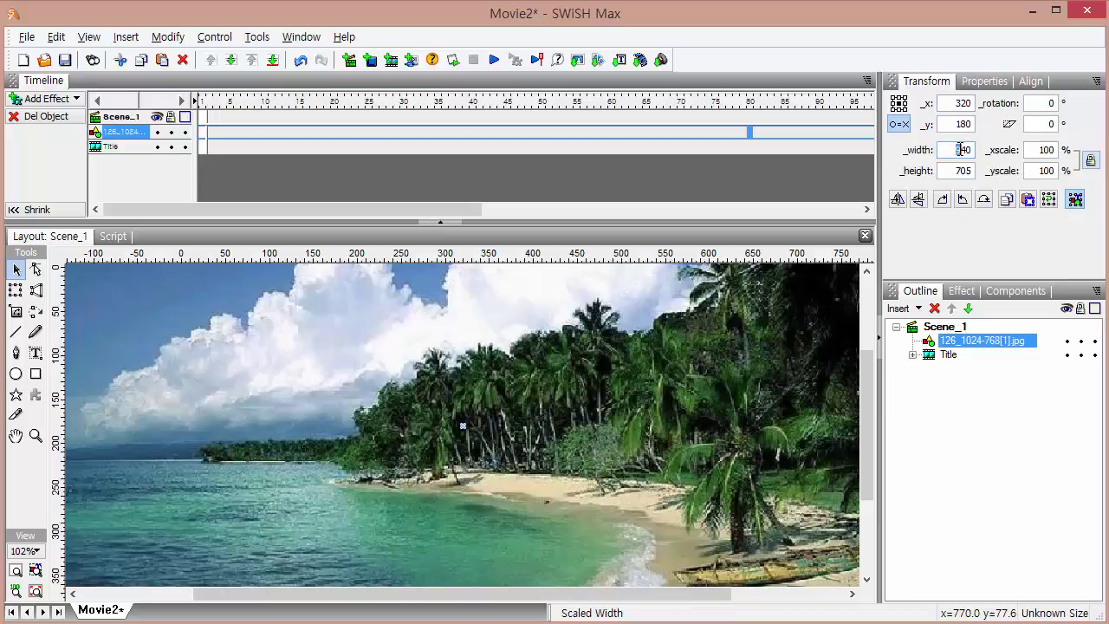
pyautogui.write('6')
pyautogui.click(956, 171)
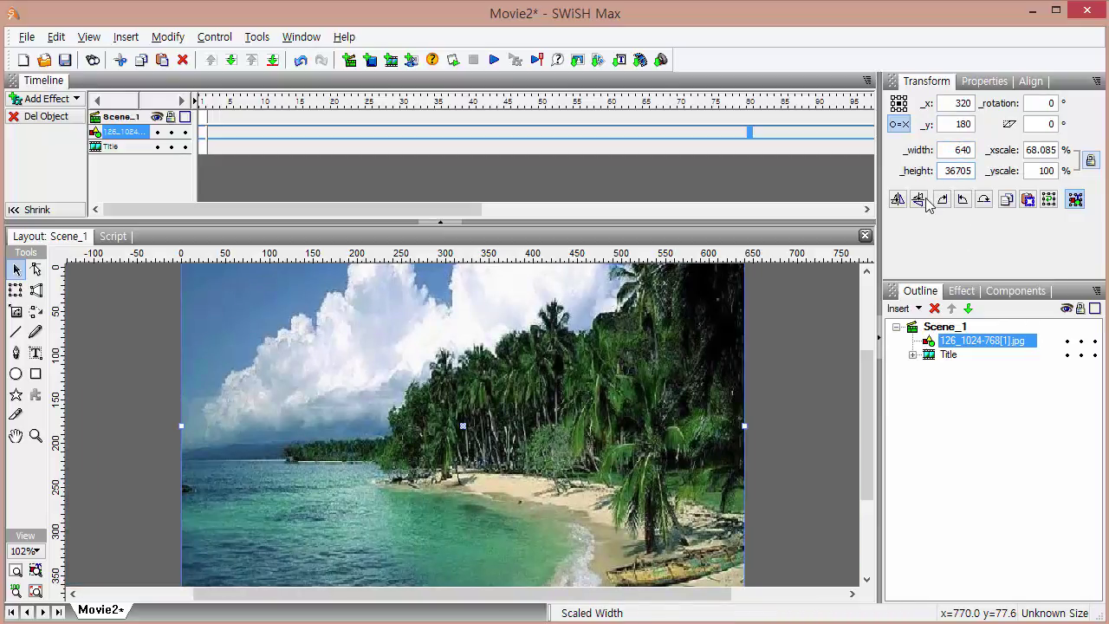
pyautogui.write('0')
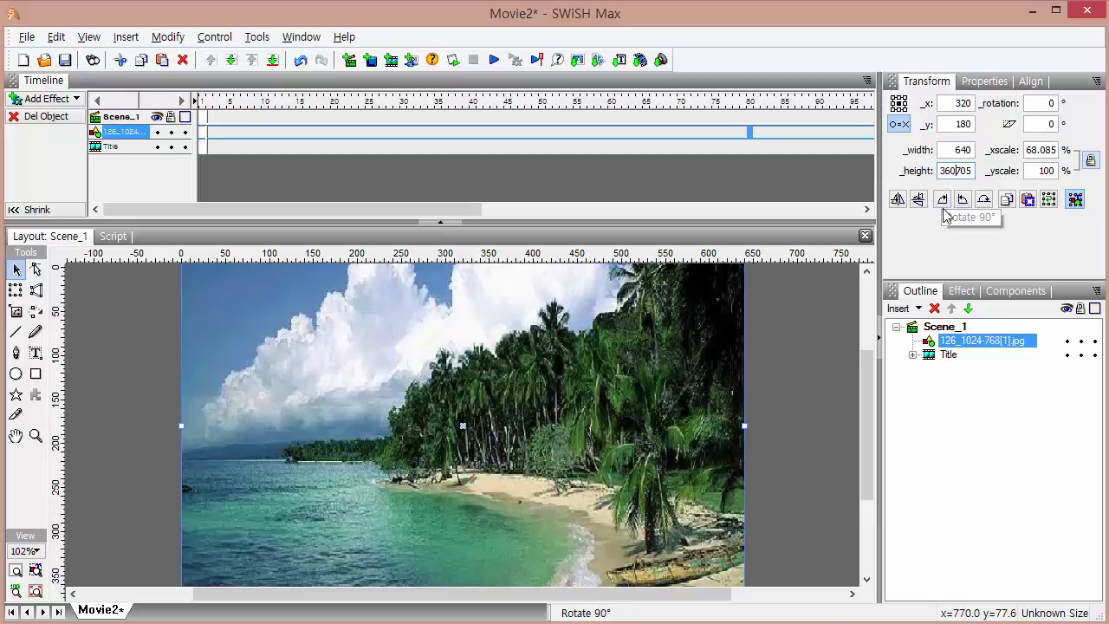
pyautogui.moveTo(951, 171); pyautogui.dragTo(979, 170)
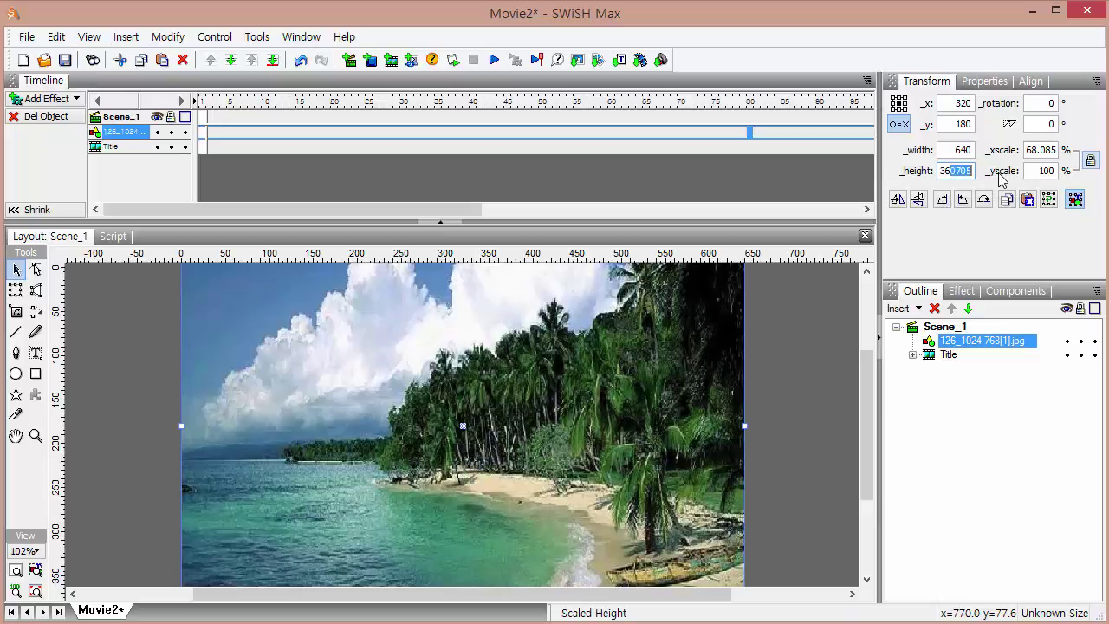
pyautogui.press('BackSpace')
pyautogui.click(954, 156)
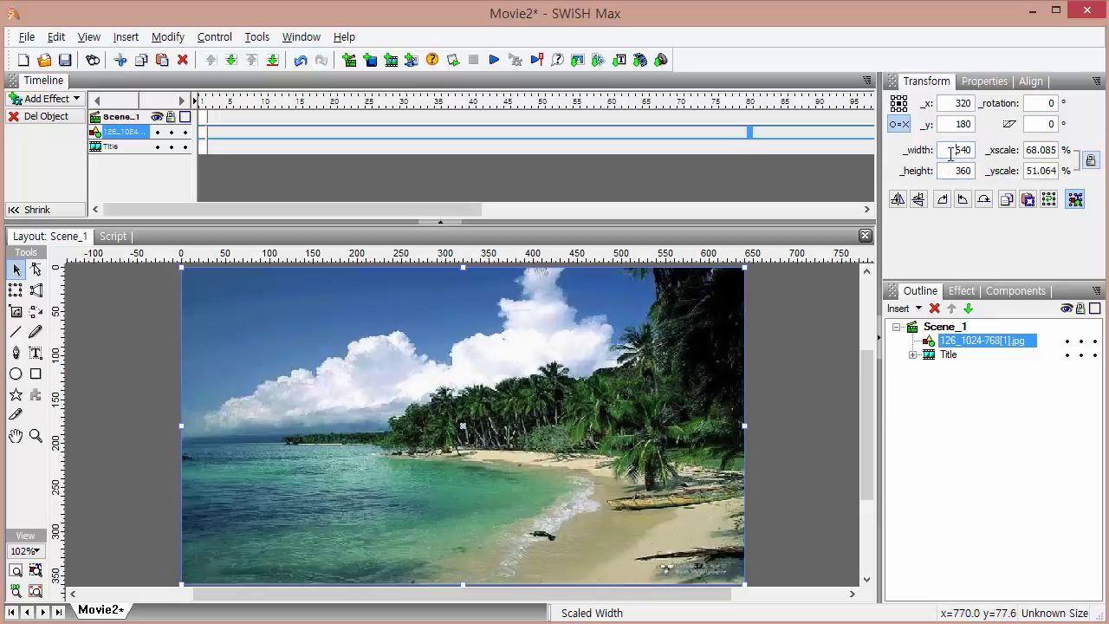
# - Copy the beach image in Scene_1 and paste the duplicate in place
pyautogui.rightClick(952, 343)
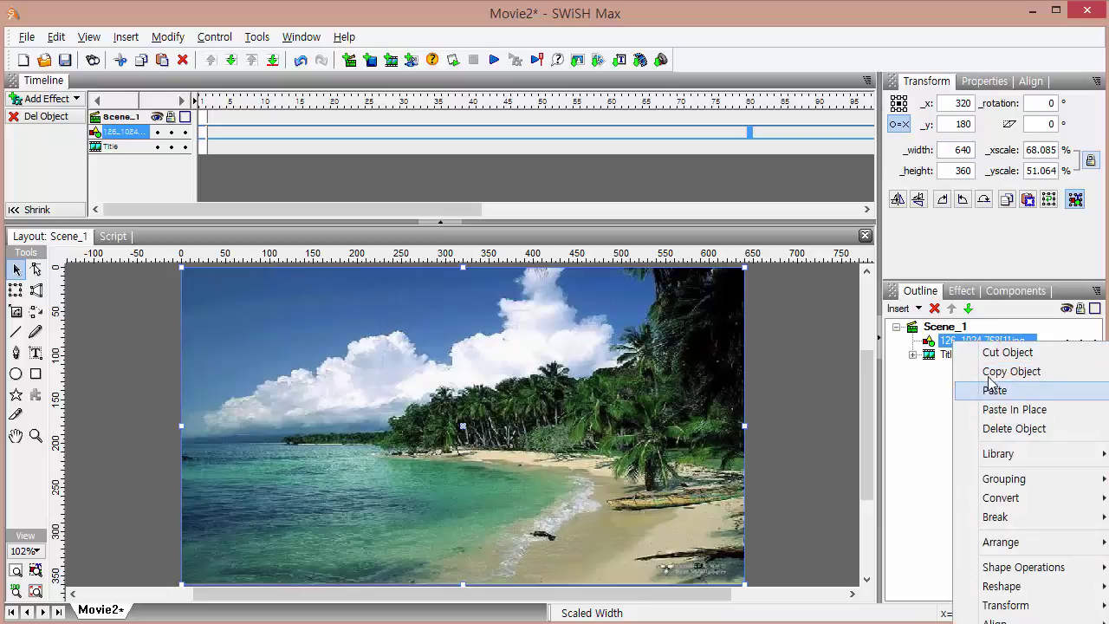
pyautogui.click(997, 372)
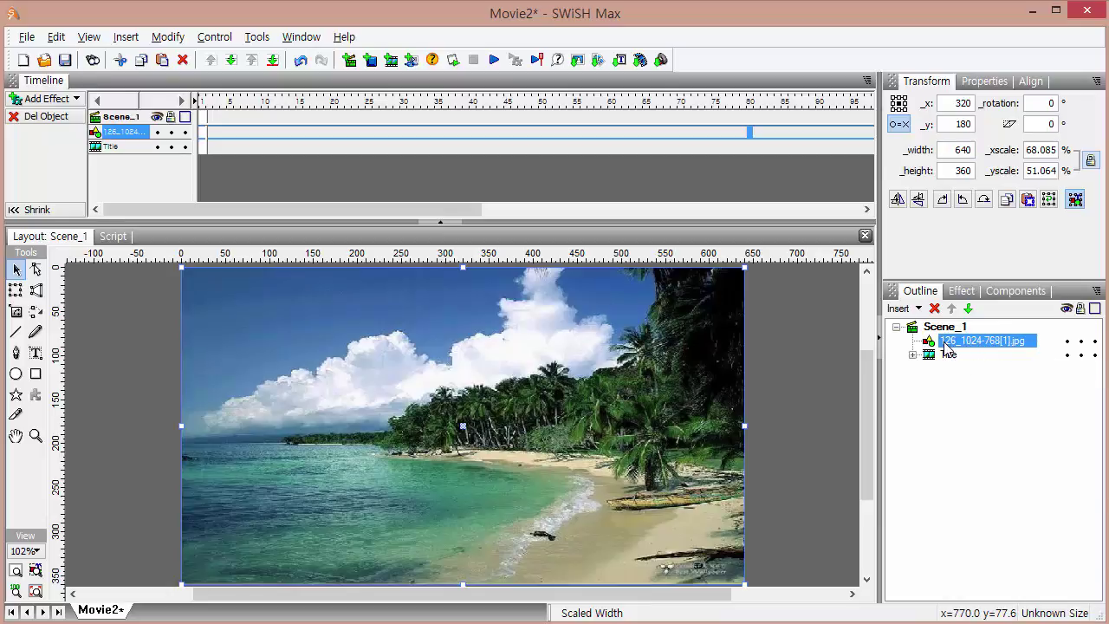
pyautogui.rightClick(944, 343)
pyautogui.click(990, 411)
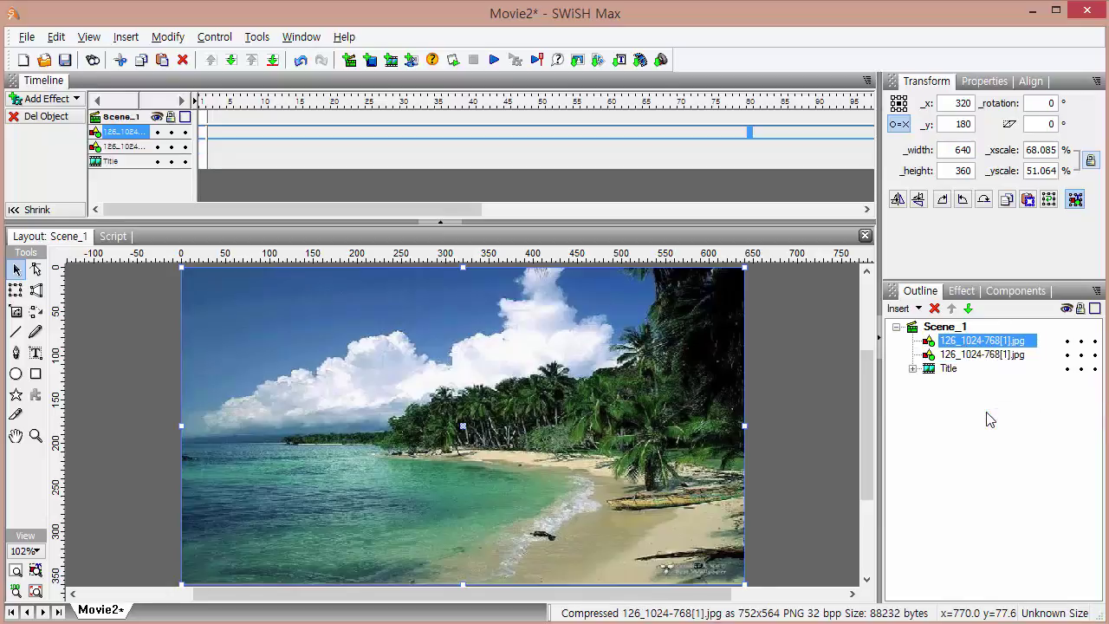
# - Change the fill of the upper beach image copy from Image to Solid
pyautogui.click(988, 82)
pyautogui.click(996, 159)
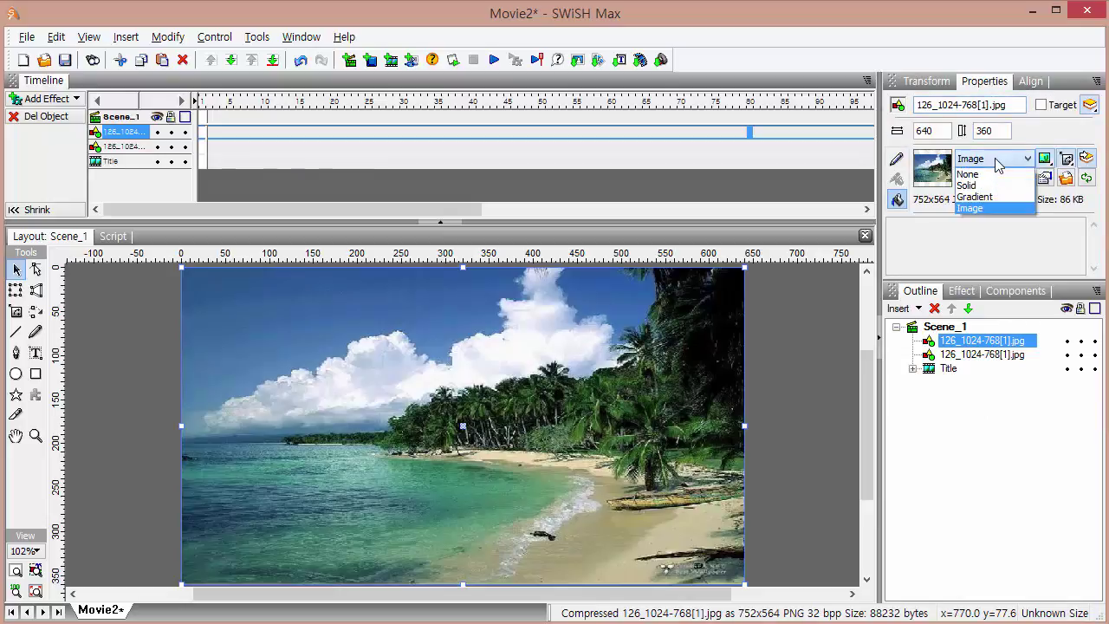
pyautogui.click(993, 185)
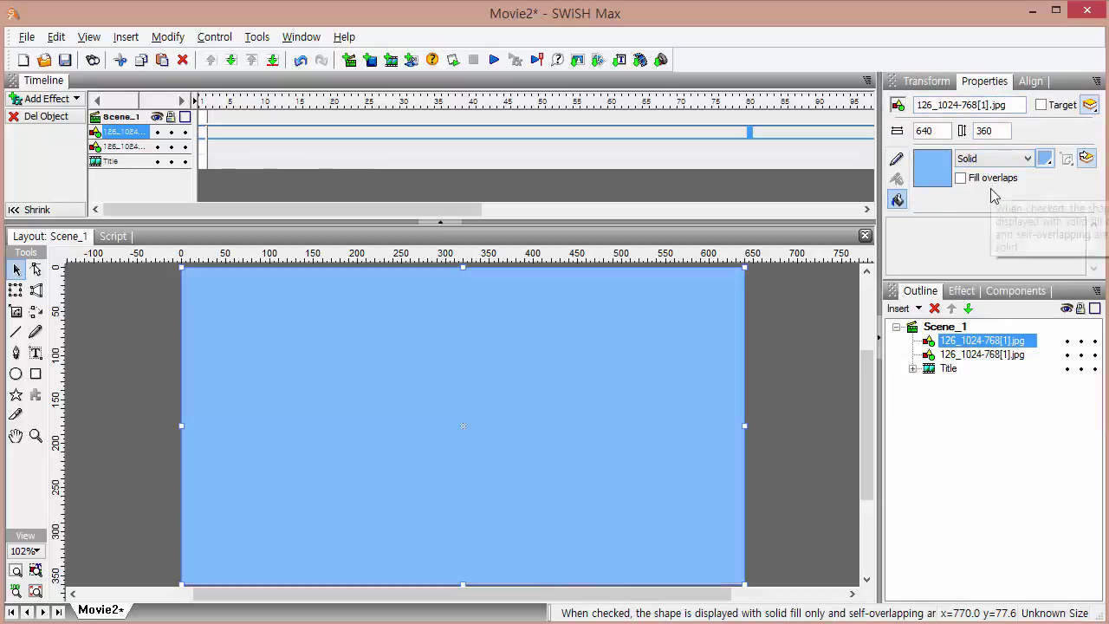
# - Break the solid blue copy into pieces using a regular grid of 2 columns and 2 rows
pyautogui.click(171, 38)
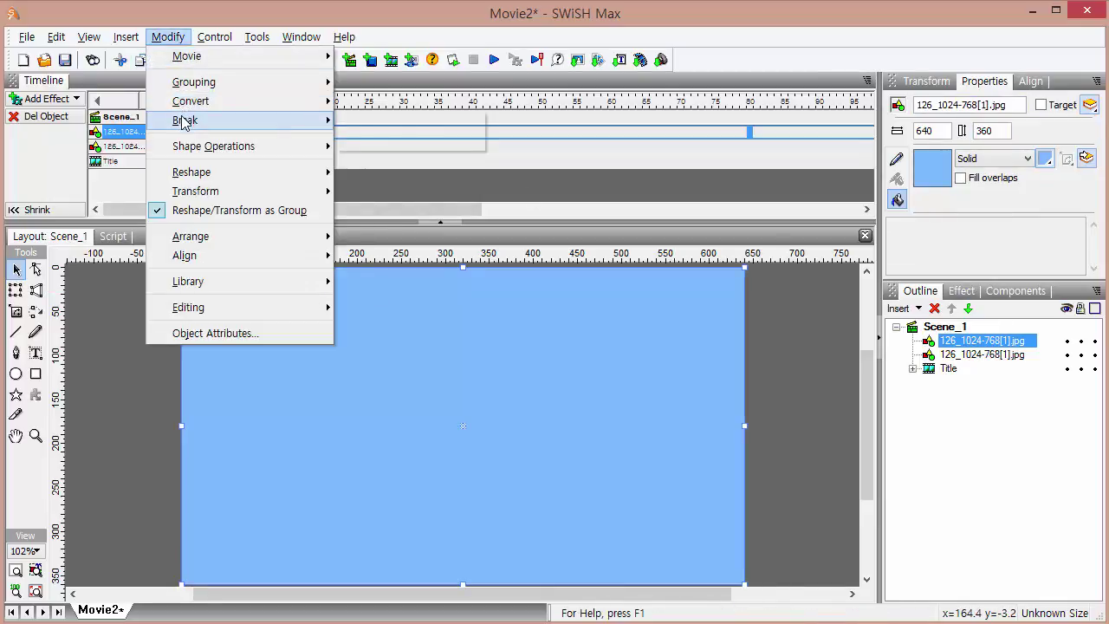
pyautogui.moveTo(286, 118)
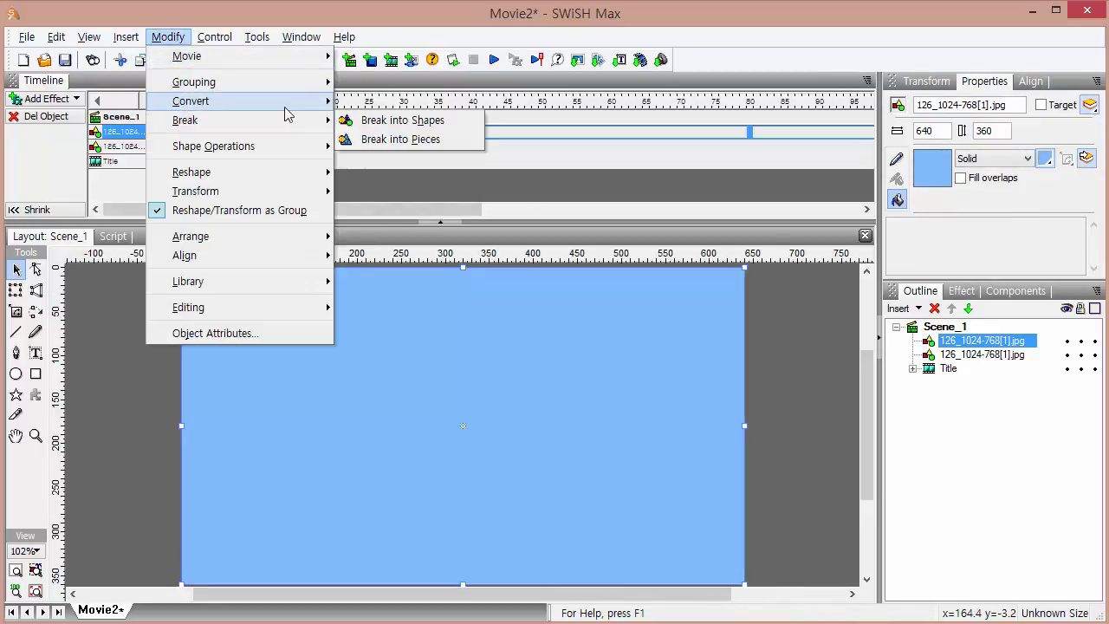
pyautogui.click(404, 139)
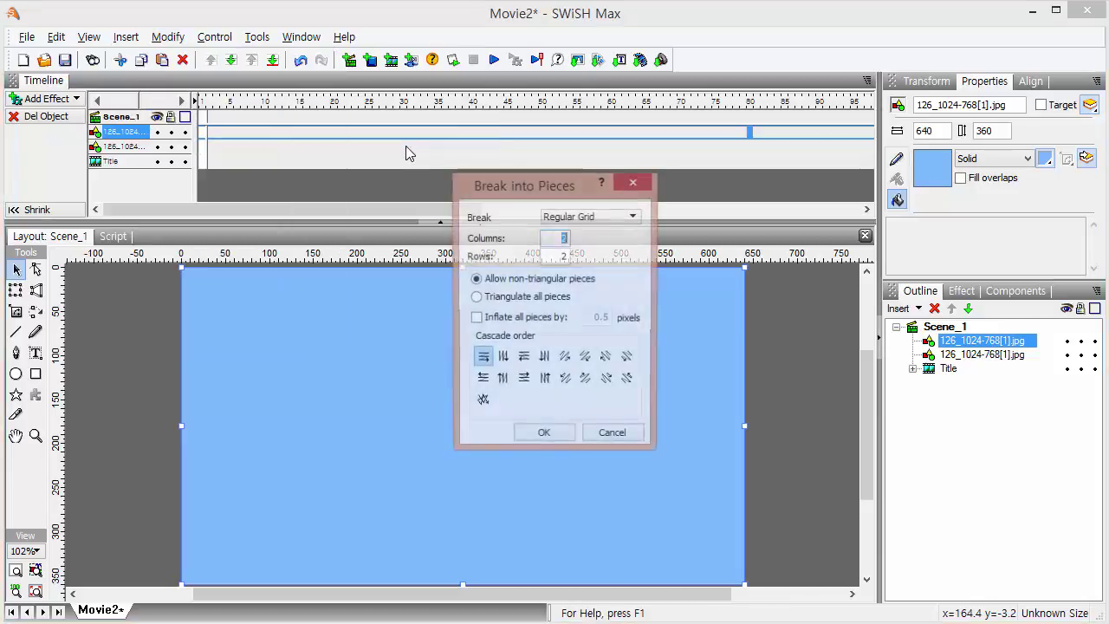
pyautogui.click(555, 257)
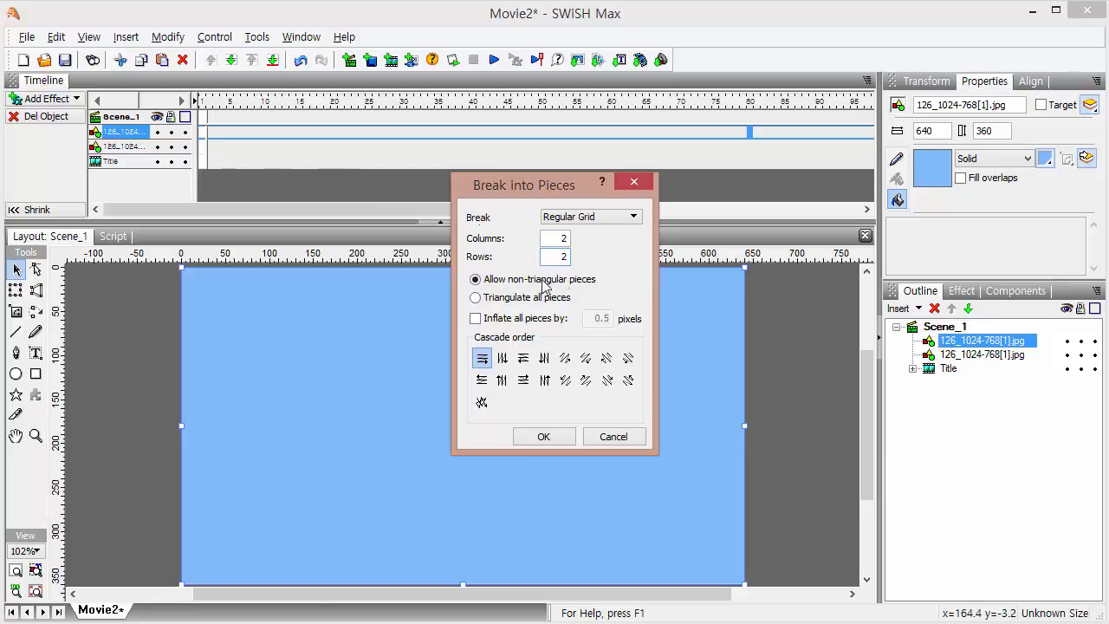
pyautogui.click(547, 442)
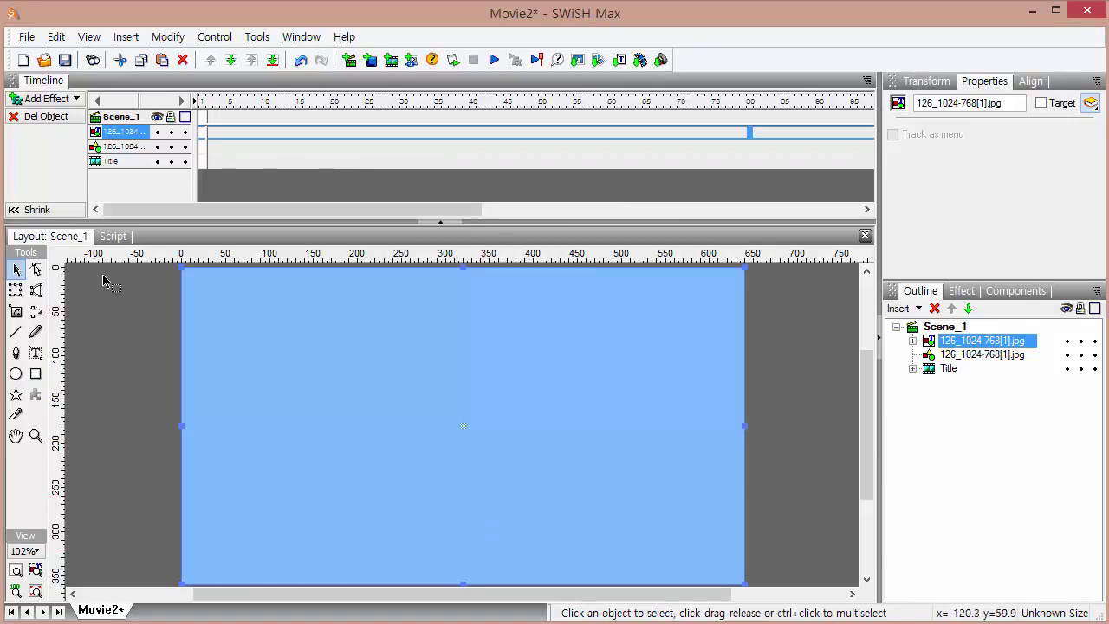
# - Ungroup the broken blue rectangle into its separate shapes
pyautogui.click(168, 37)
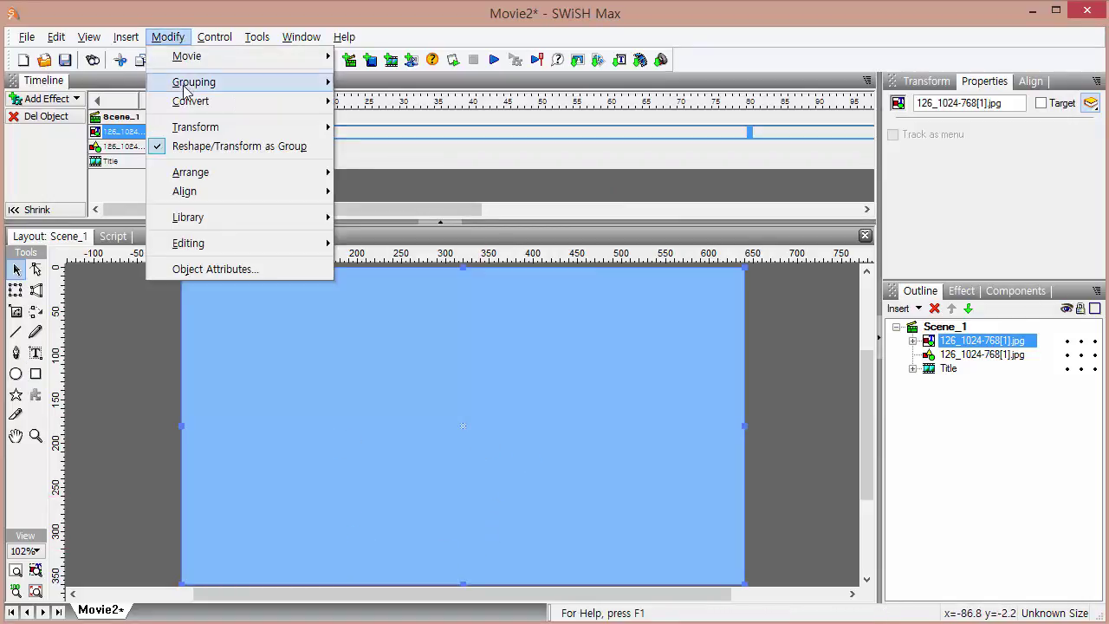
pyautogui.moveTo(186, 92)
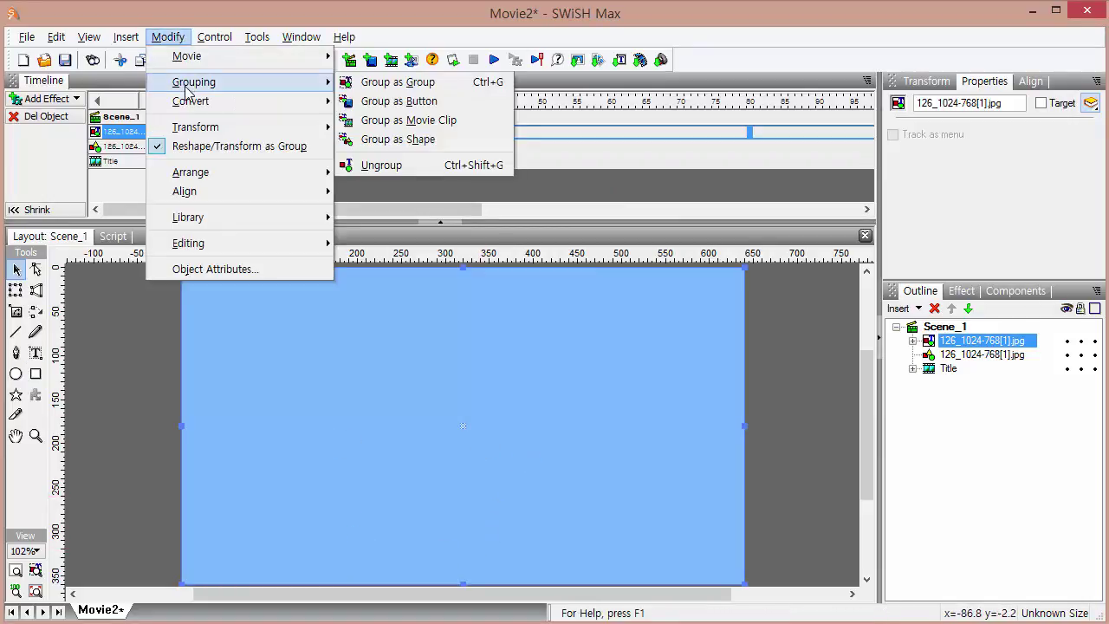
pyautogui.click(390, 169)
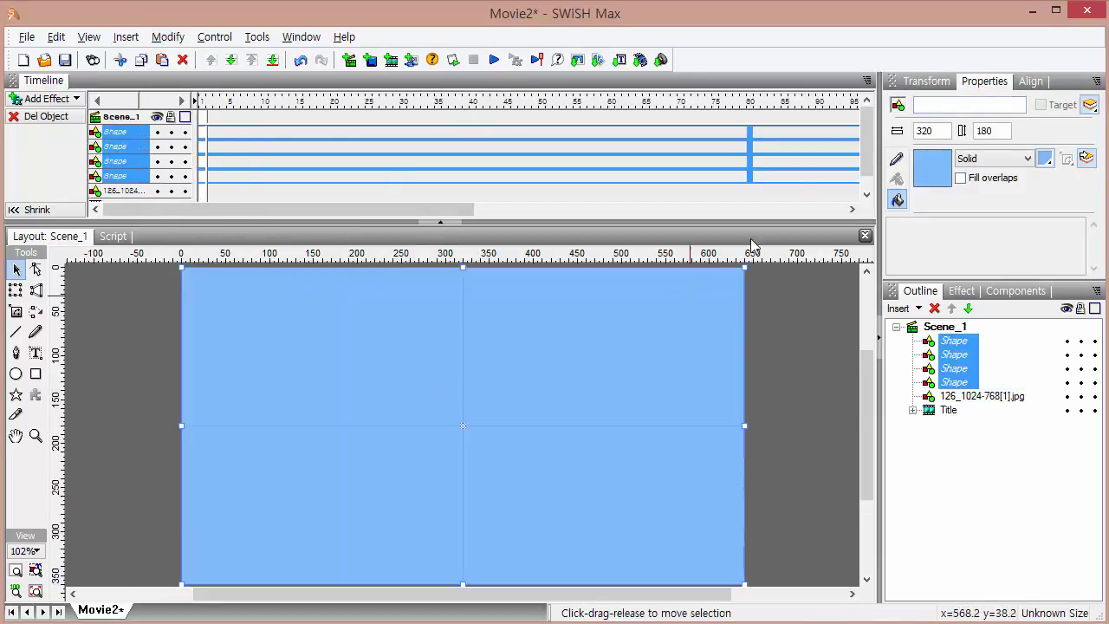
# - Lock the proportions of the four selected shapes and set their width to 60
pyautogui.click(935, 82)
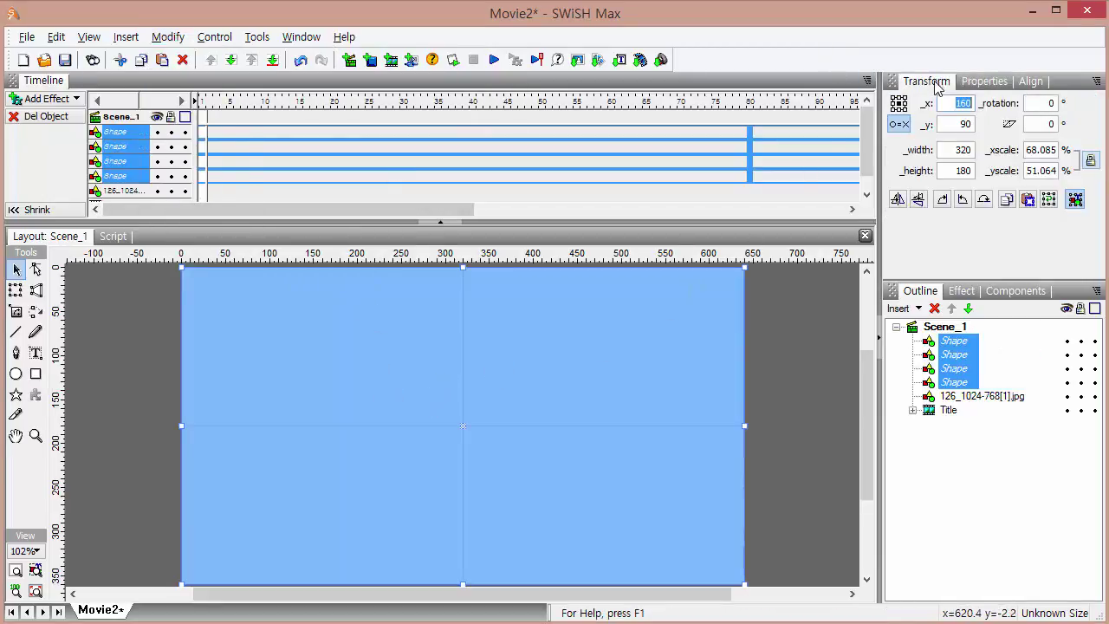
pyautogui.click(1091, 161)
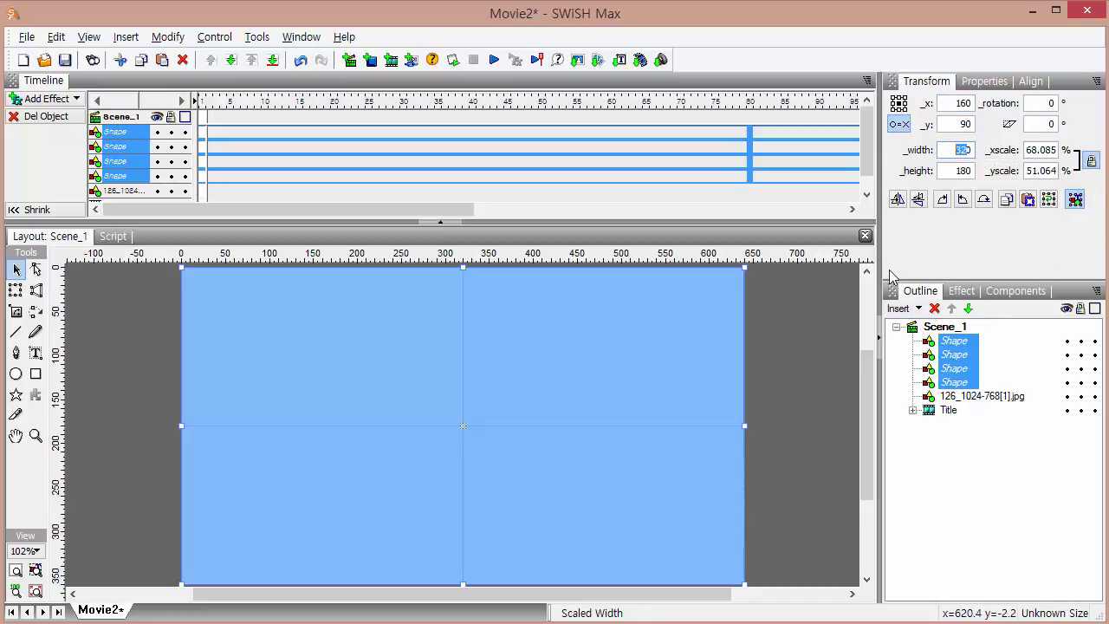
pyautogui.write('60')
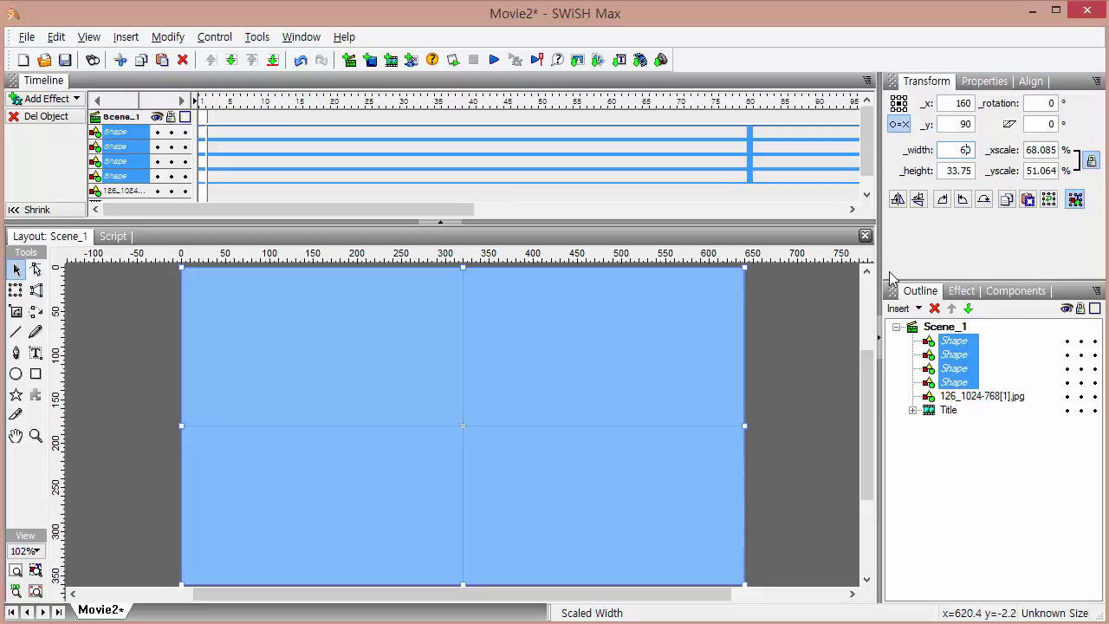
pyautogui.click(960, 171)
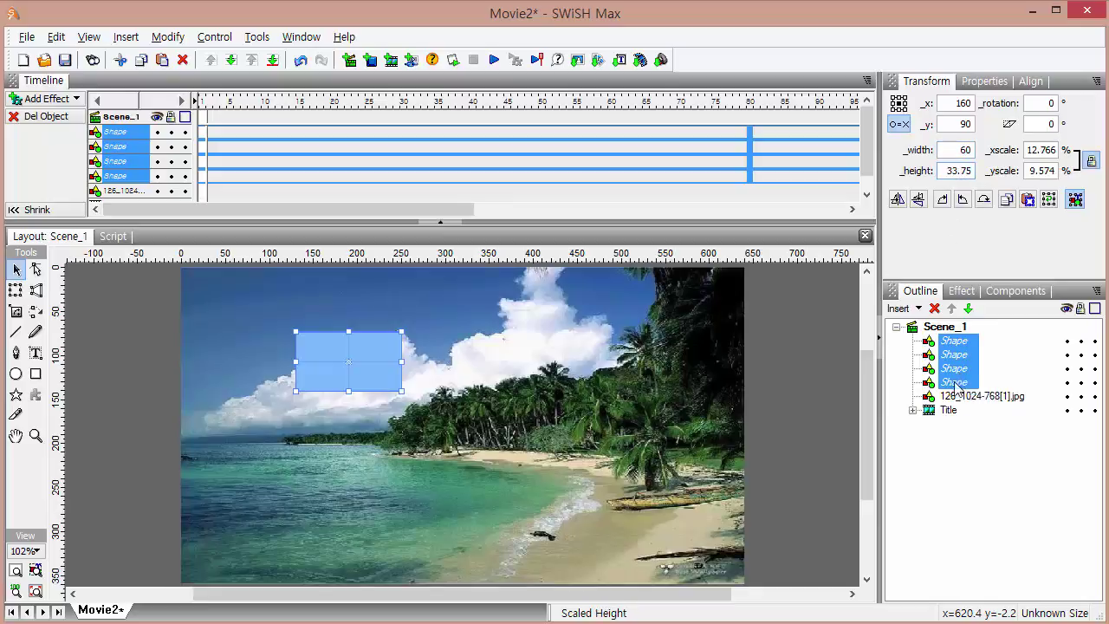
# - Set the fourth shape's reference point to its top-left corner and position it at X 0, Y 0
pyautogui.click(953, 385)
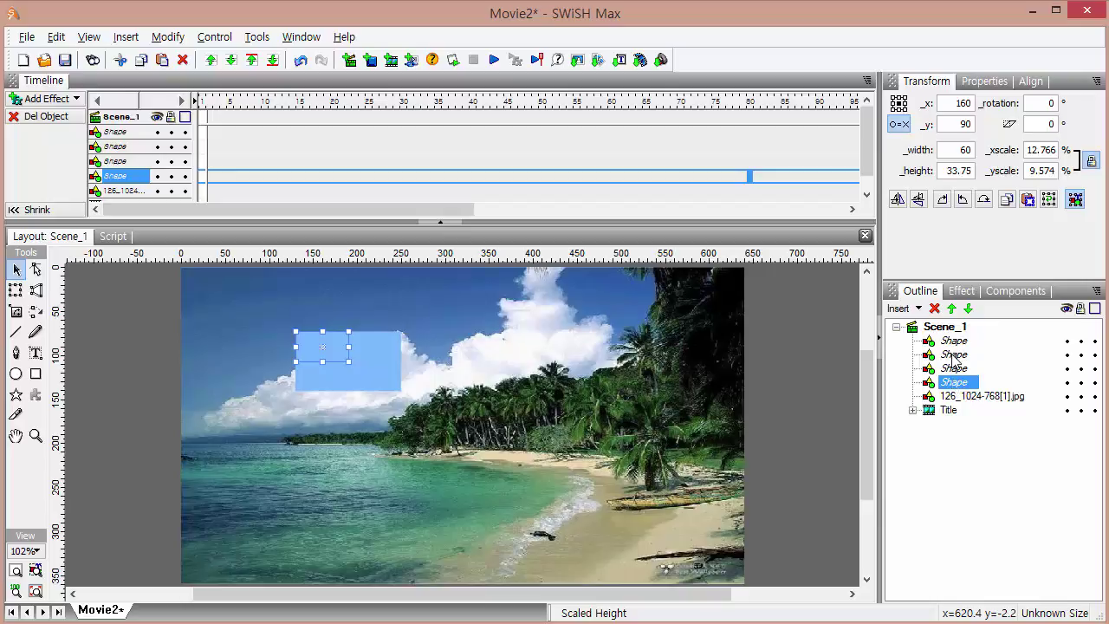
pyautogui.click(899, 125)
pyautogui.click(901, 125)
pyautogui.click(900, 125)
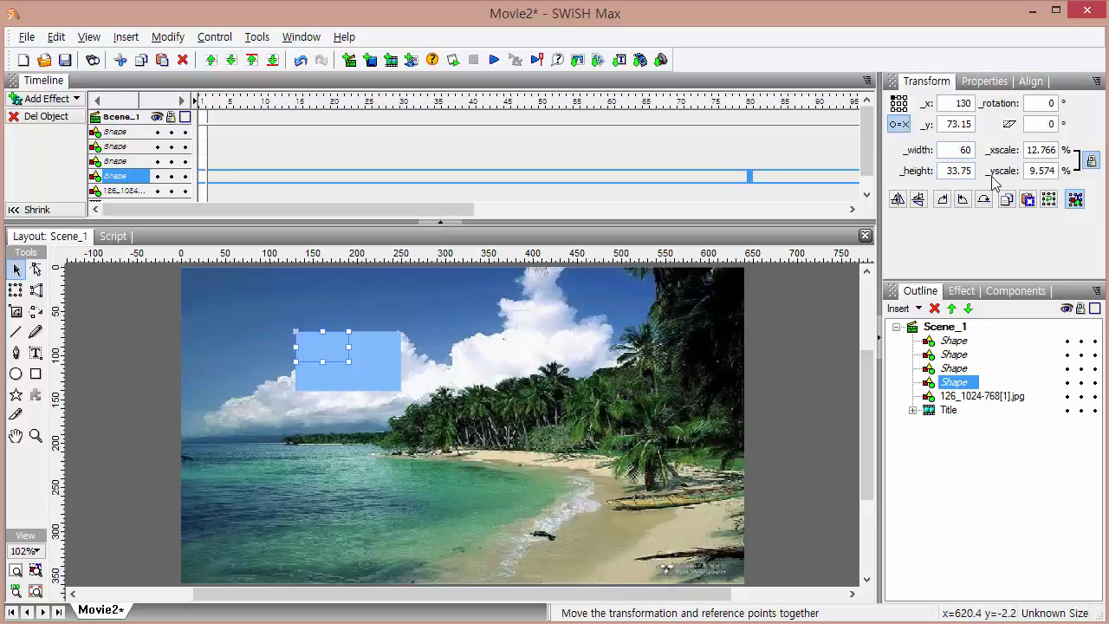
pyautogui.doubleClick(957, 103)
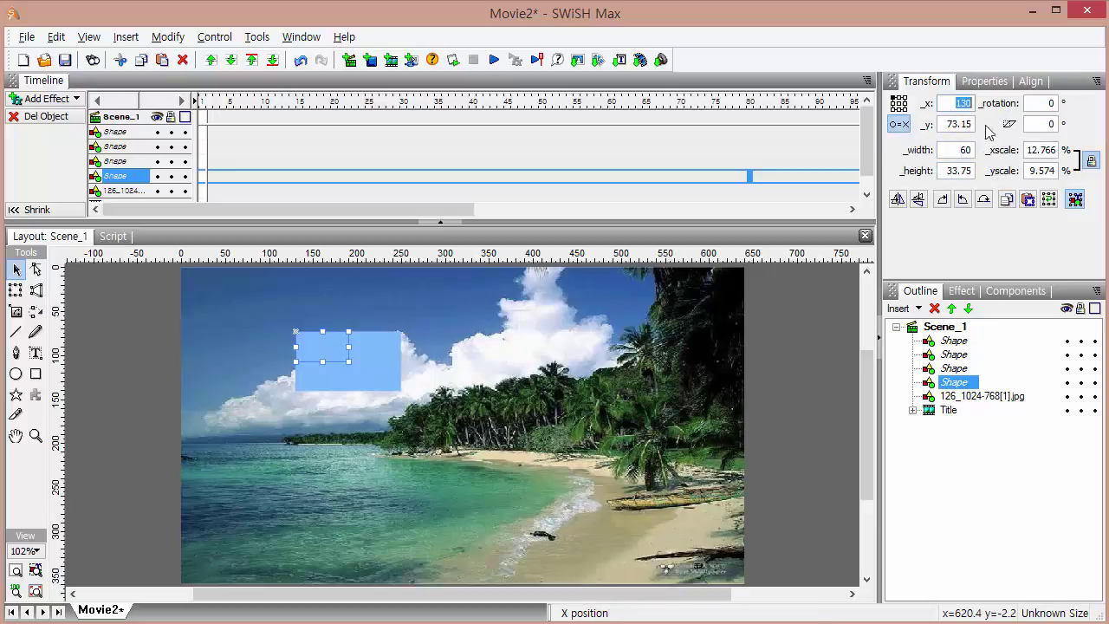
pyautogui.write('0')
pyautogui.press('Tab')
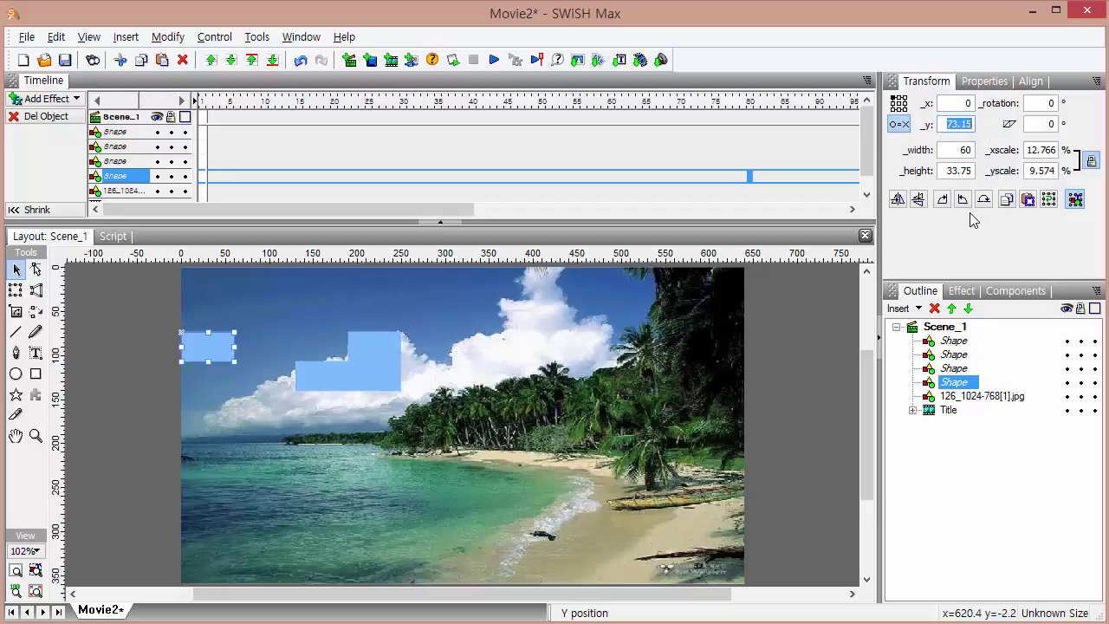
pyautogui.write('0')
pyautogui.press('Return')
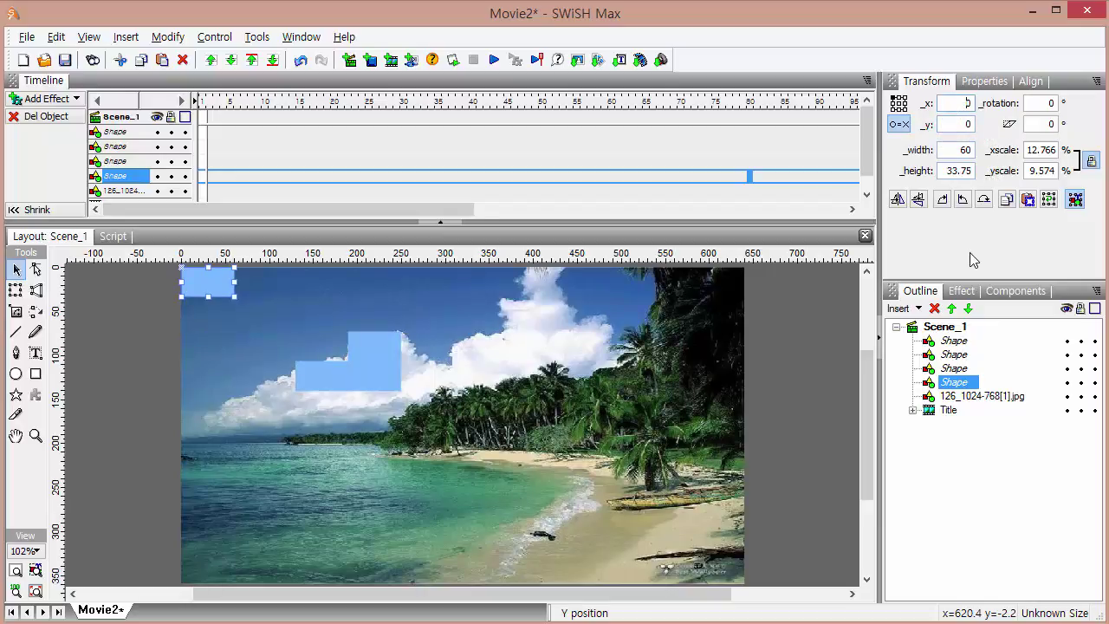
# - Set the third shape's reference point to its top-right corner and position it at X 640, Y 0
pyautogui.click(956, 368)
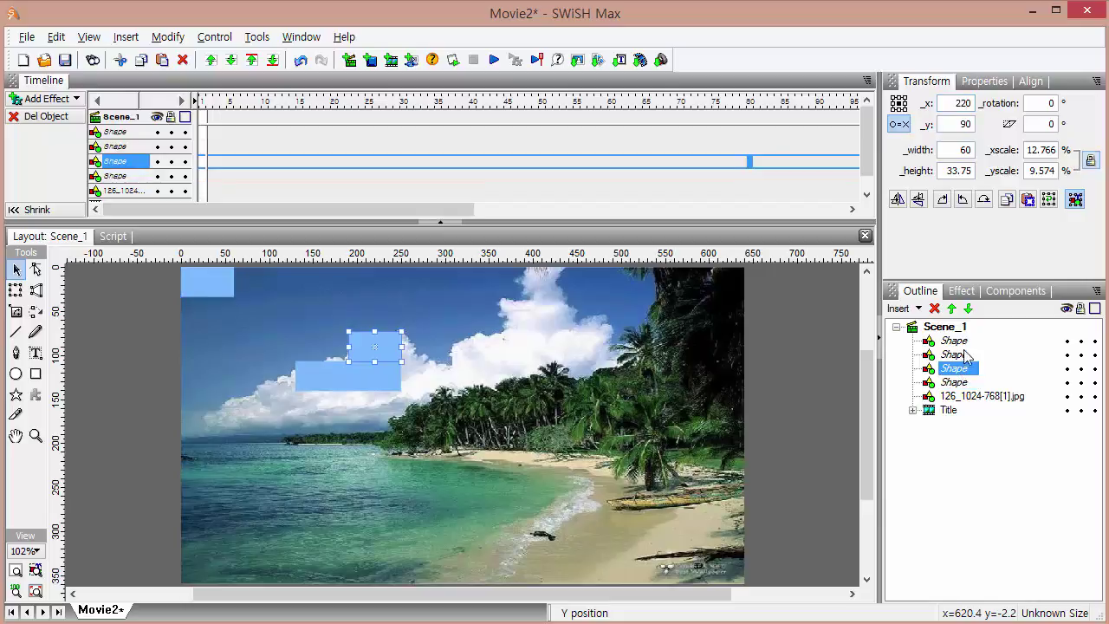
pyautogui.doubleClick(969, 103)
pyautogui.click(906, 100)
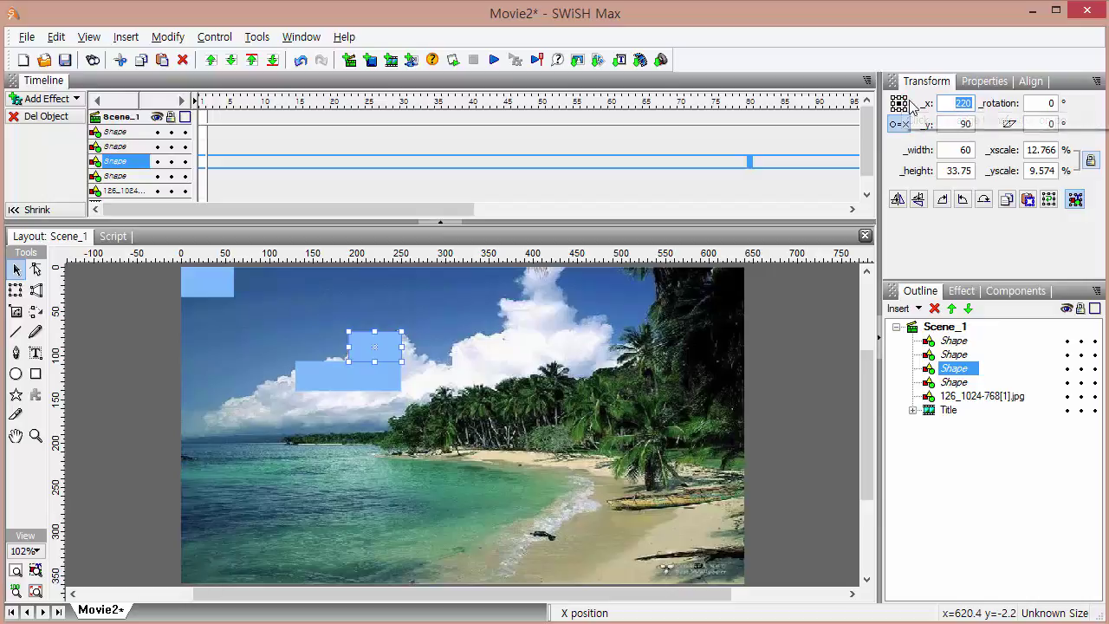
pyautogui.doubleClick(959, 103)
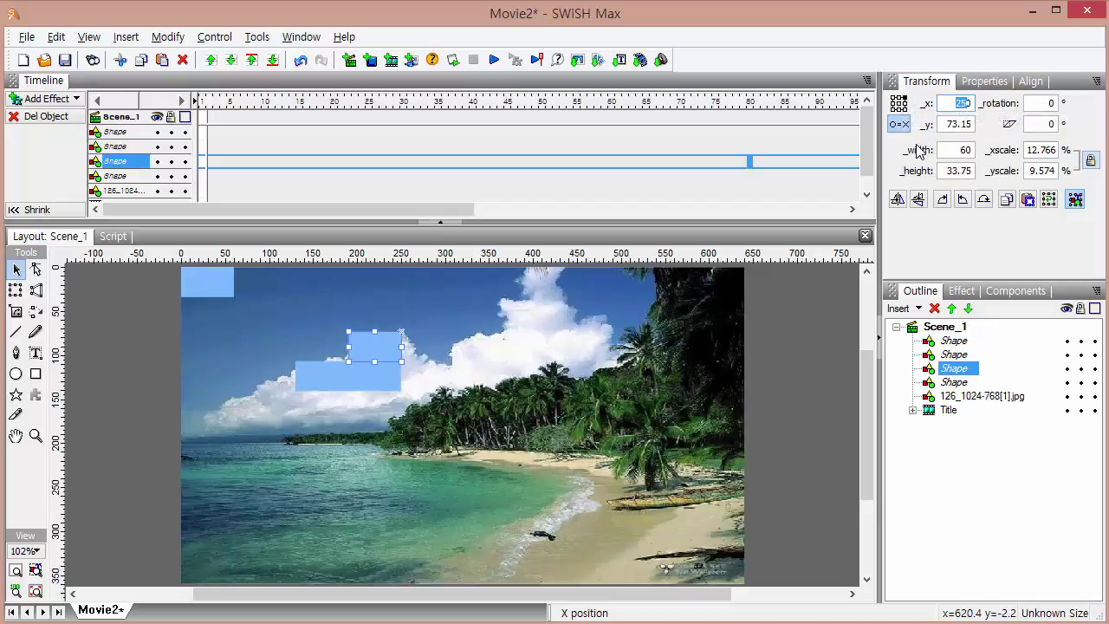
pyautogui.write('640')
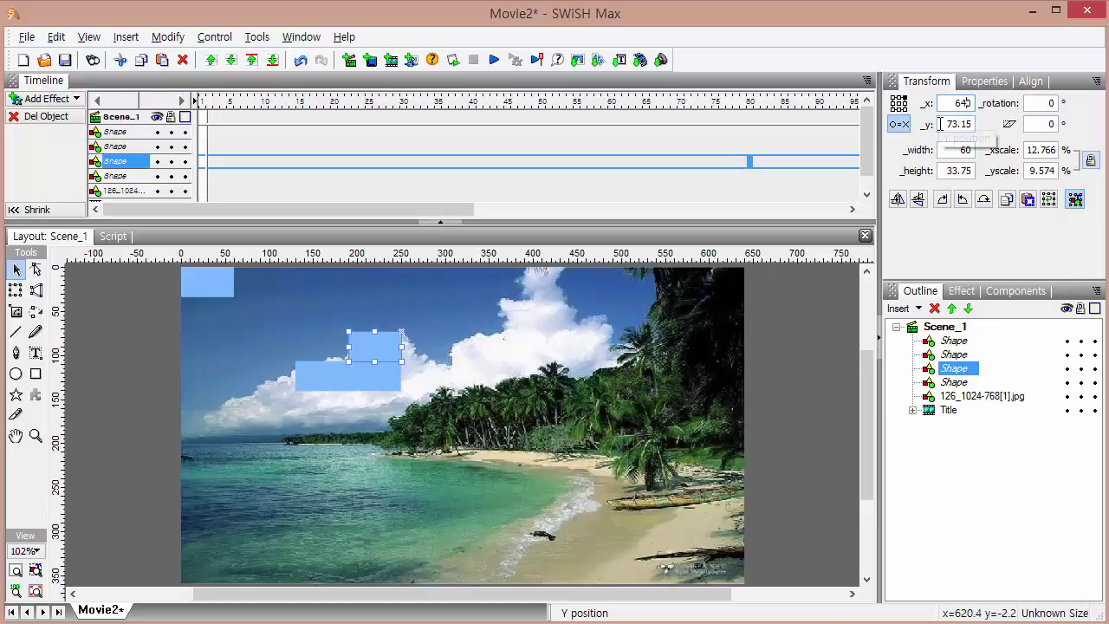
pyautogui.press('Tab')
pyautogui.write('0')
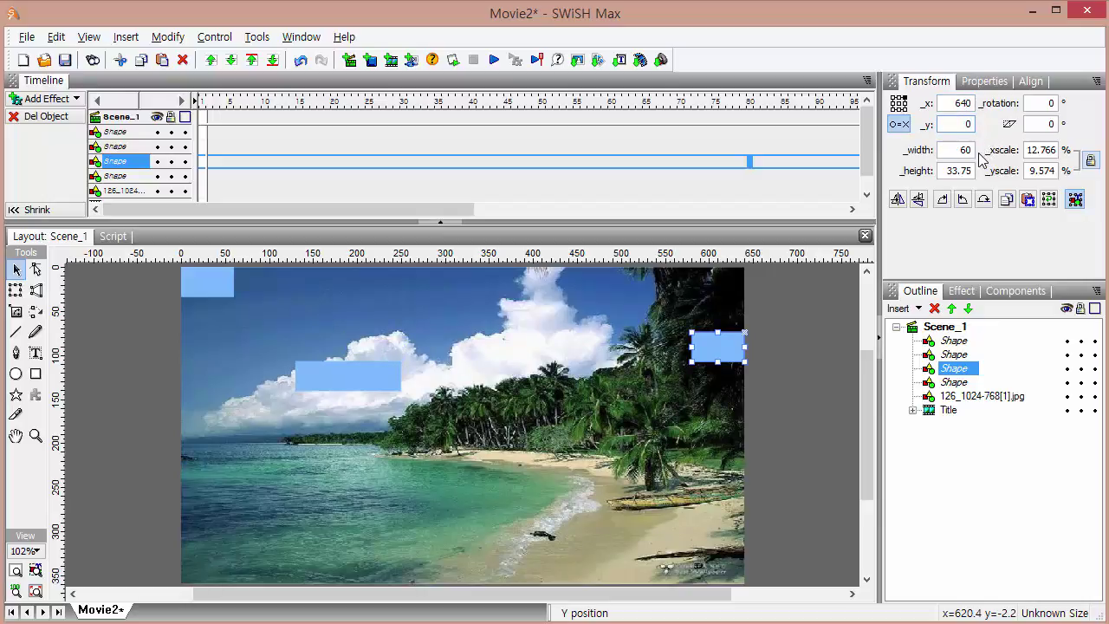
pyautogui.press('Tab')
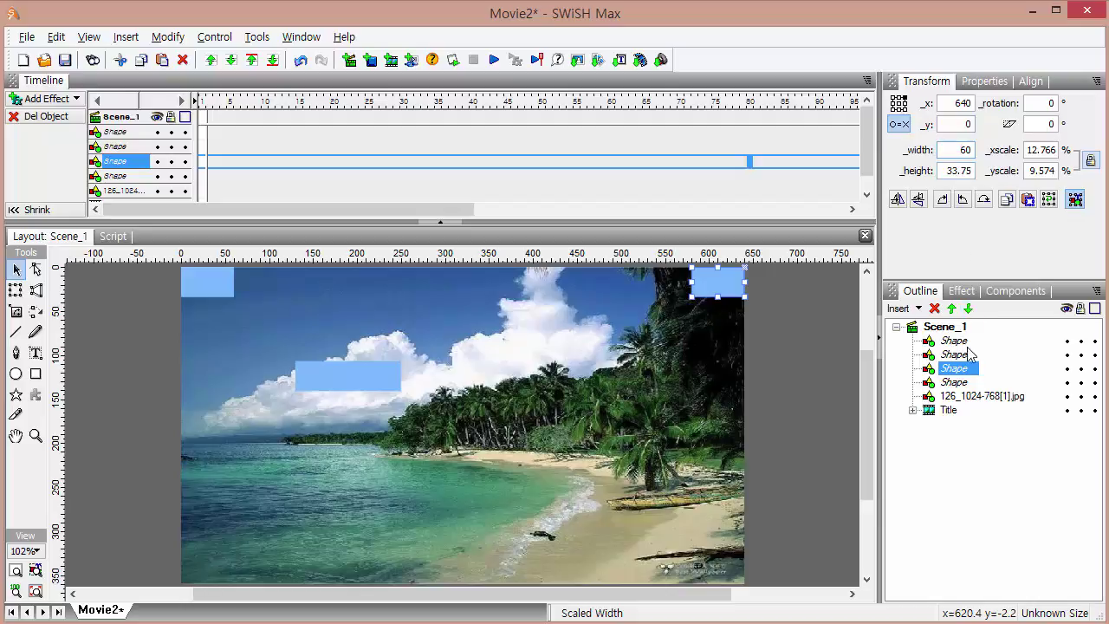
# - Set the second shape's reference point to its bottom-right corner and position it at X 640, Y 360
pyautogui.click(954, 355)
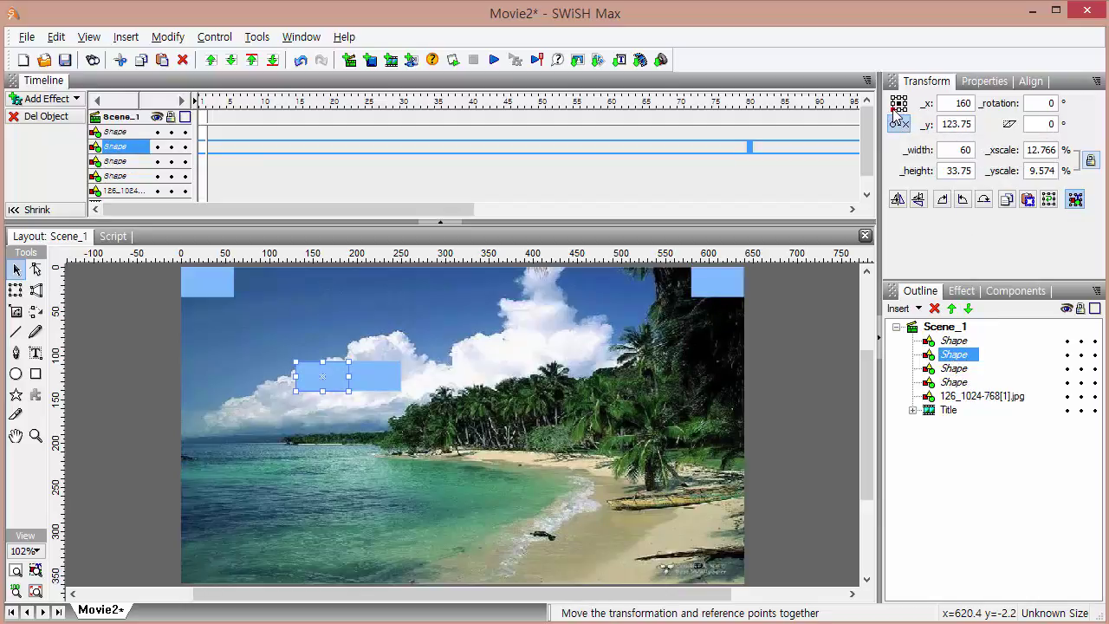
pyautogui.doubleClick(961, 103)
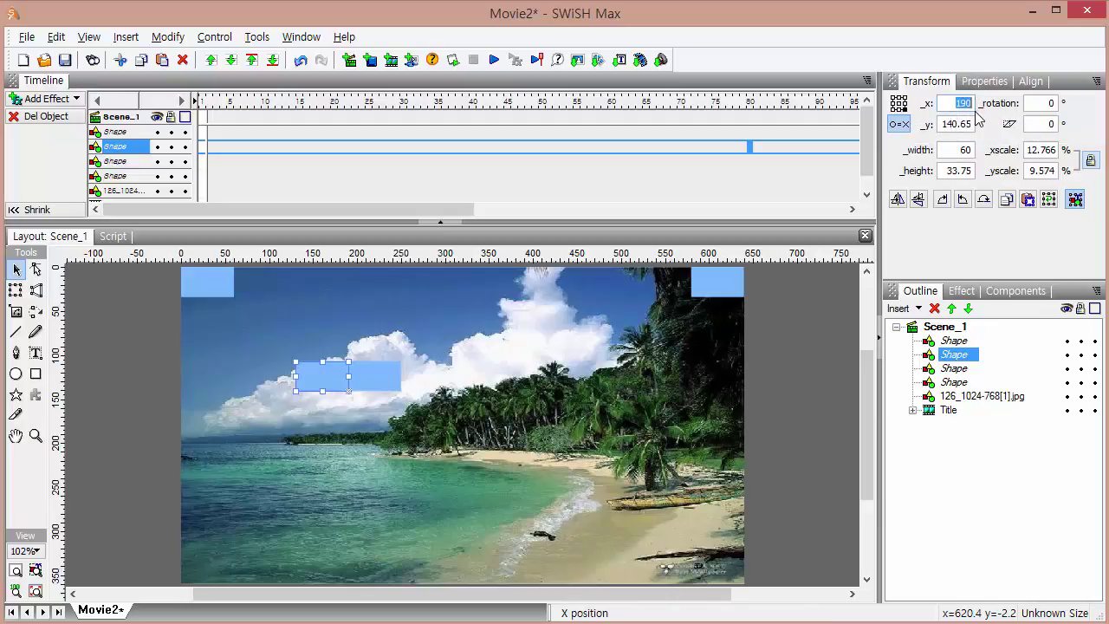
pyautogui.write('3')
pyautogui.write('640')
pyautogui.press('Tab')
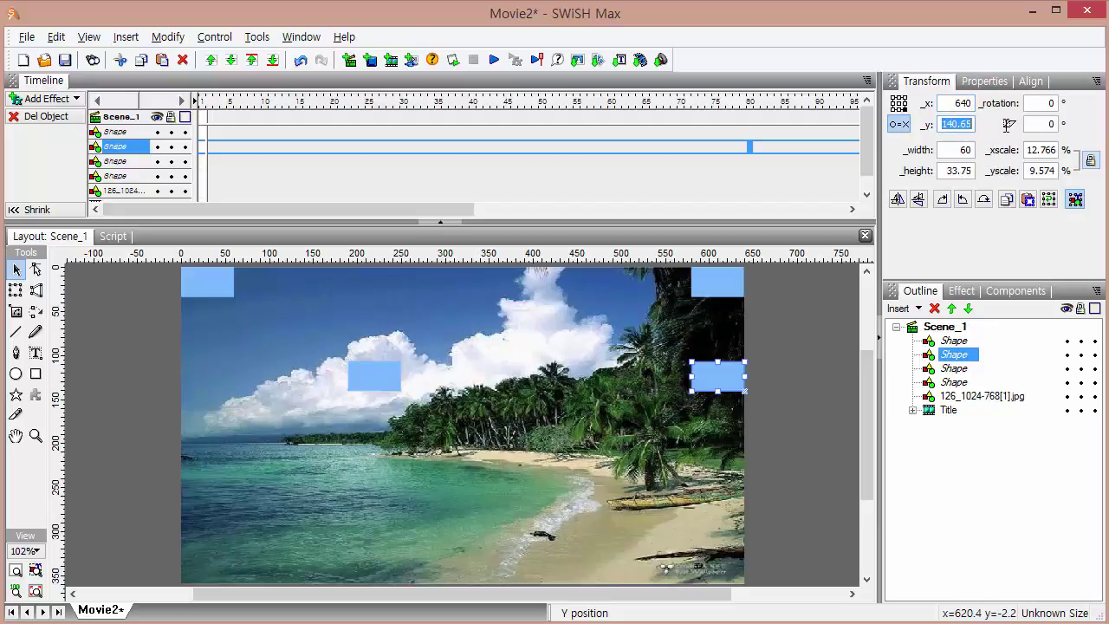
pyautogui.write('360')
pyautogui.click(957, 150)
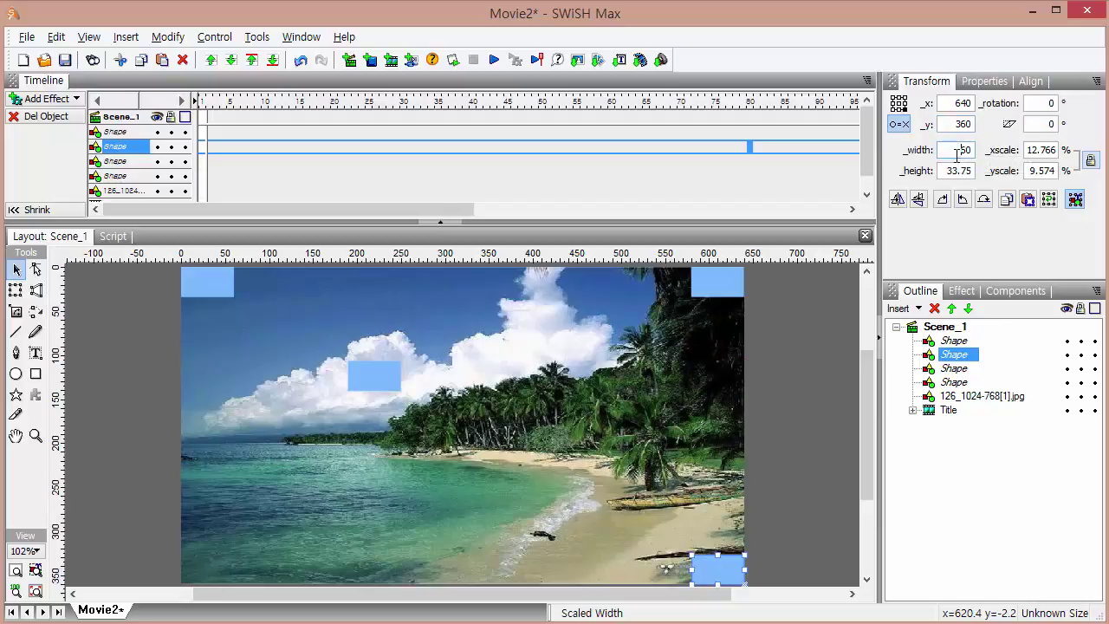
# - Set the first shape's reference point to its bottom-left corner and position it at X 0, Y 360
pyautogui.click(953, 340)
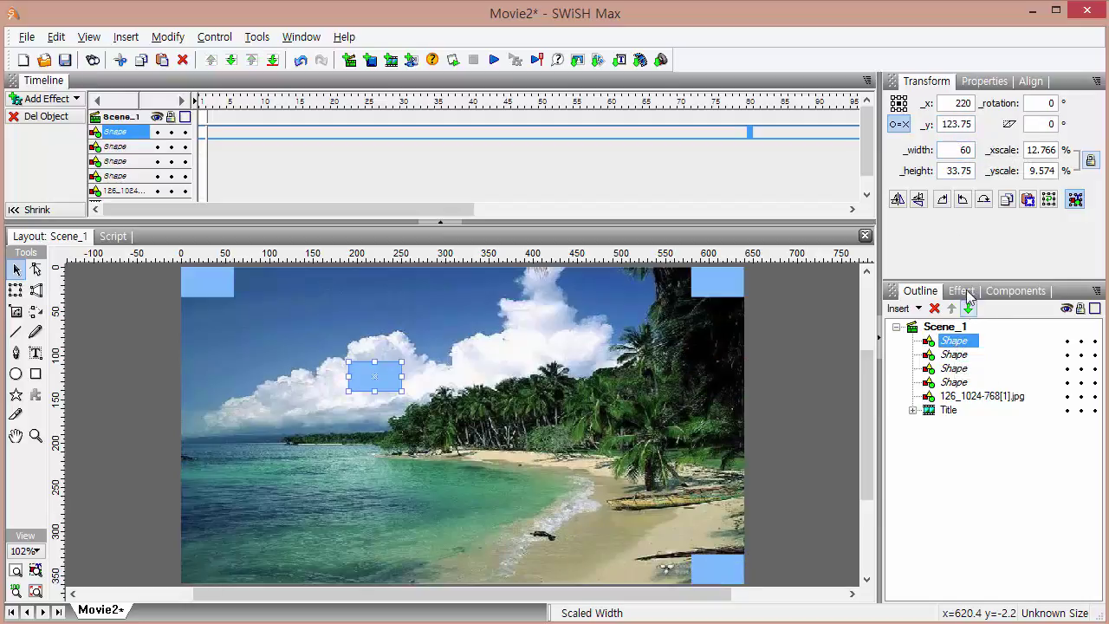
pyautogui.moveTo(952, 105); pyautogui.dragTo(982, 121)
pyautogui.write('0')
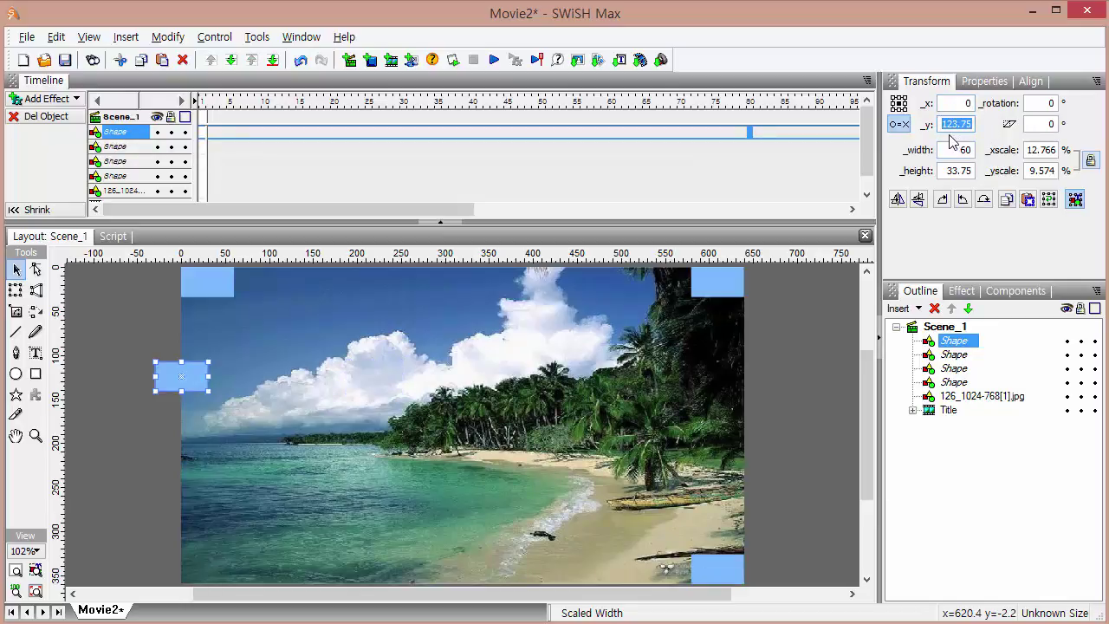
pyautogui.click(893, 110)
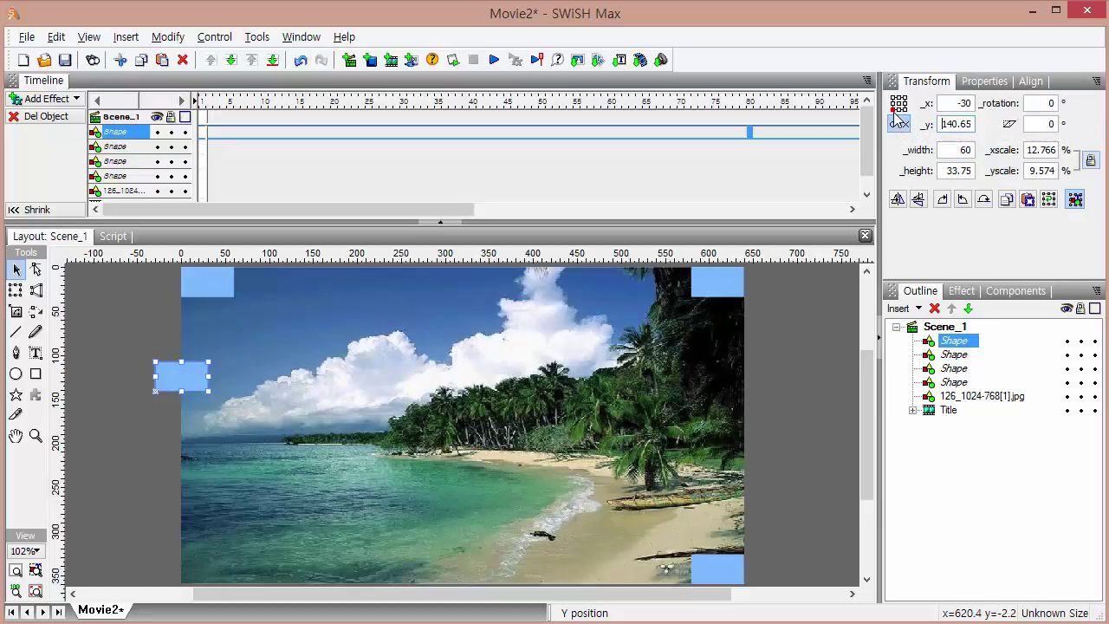
pyautogui.click(898, 124)
pyautogui.doubleClick(948, 103)
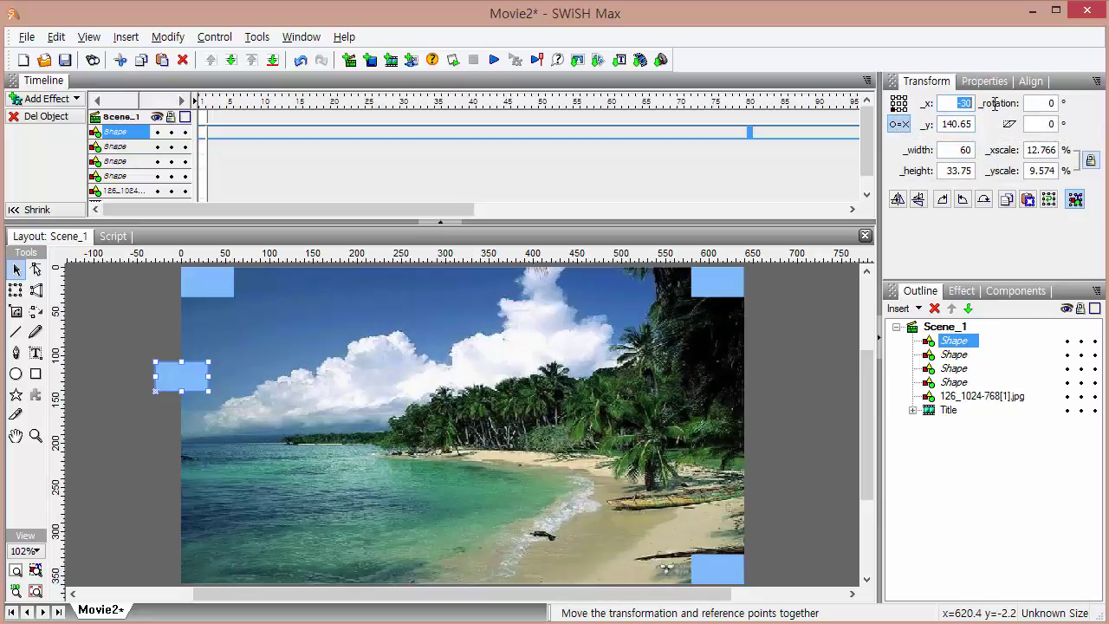
pyautogui.write('0')
pyautogui.doubleClick(944, 125)
pyautogui.write('3')
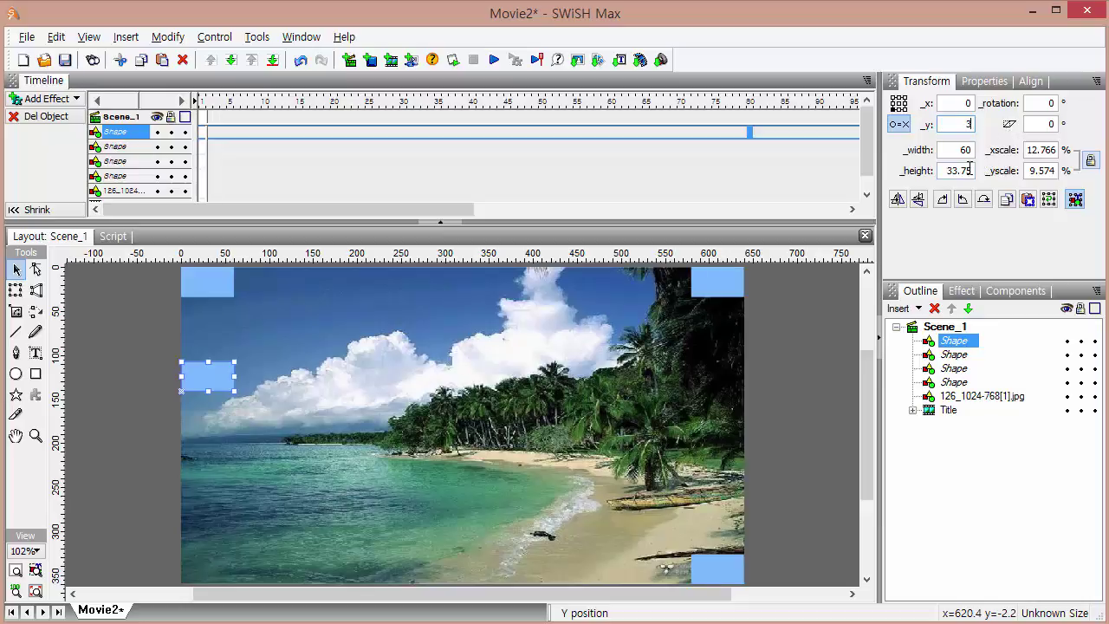
pyautogui.write('60')
pyautogui.click(945, 149)
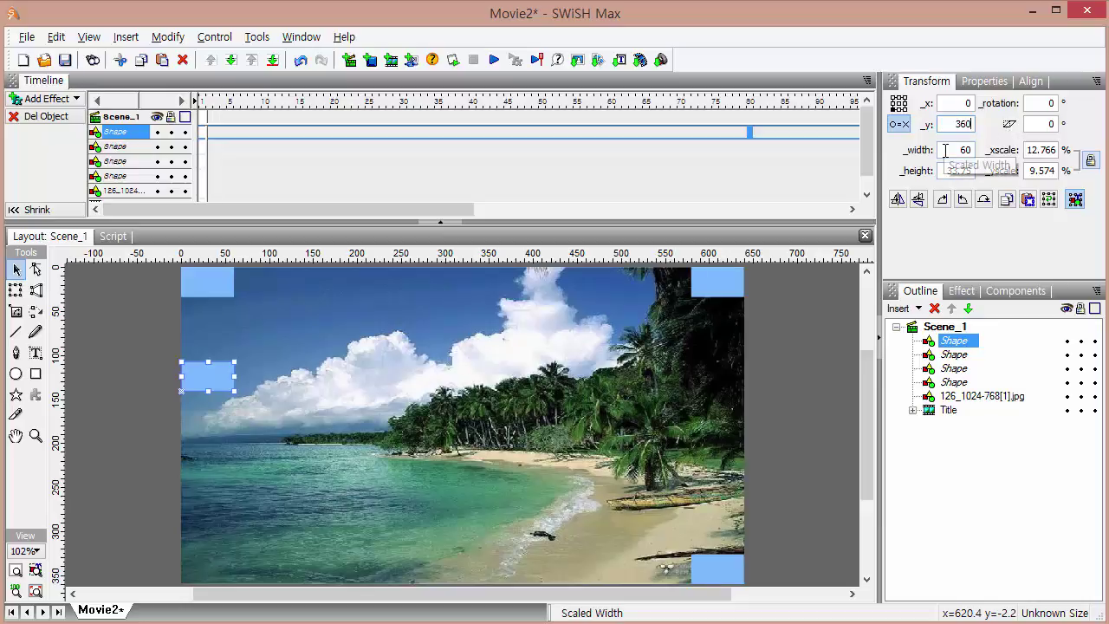
# - Select all four shapes and give them a 15-frame Move effect starting at frame 1
pyautogui.keyDown('shift'); pyautogui.click(954, 383); pyautogui.keyUp('shift')
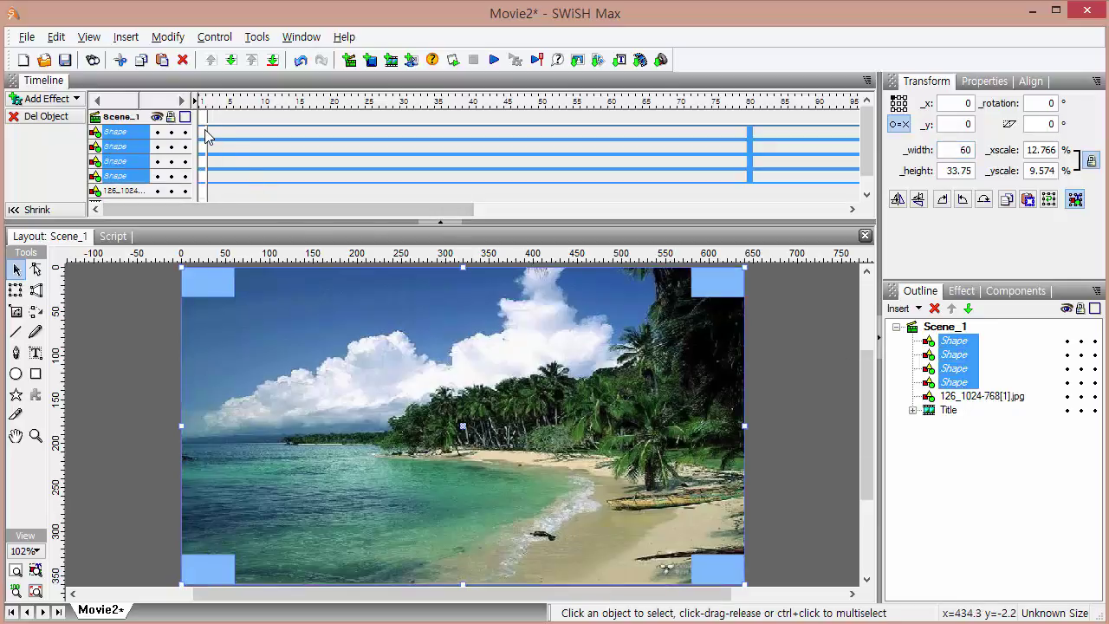
pyautogui.click(302, 138)
pyautogui.doubleClick(301, 138)
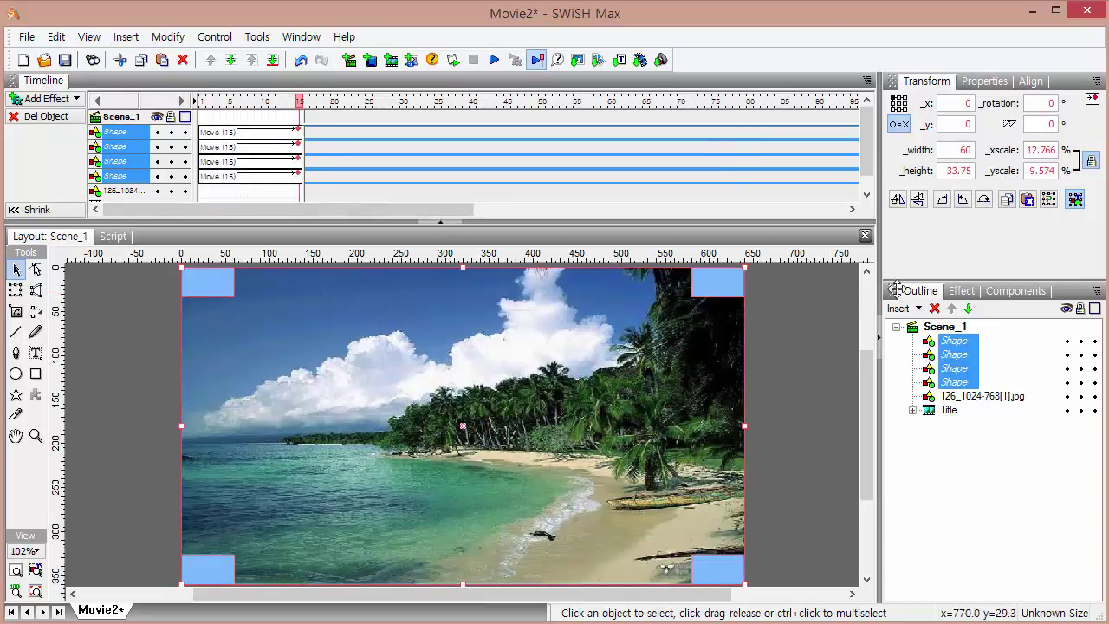
# - At frame 15, set the fourth shape's reference point to its centre and move it to X 320, Y 180
pyautogui.click(945, 382)
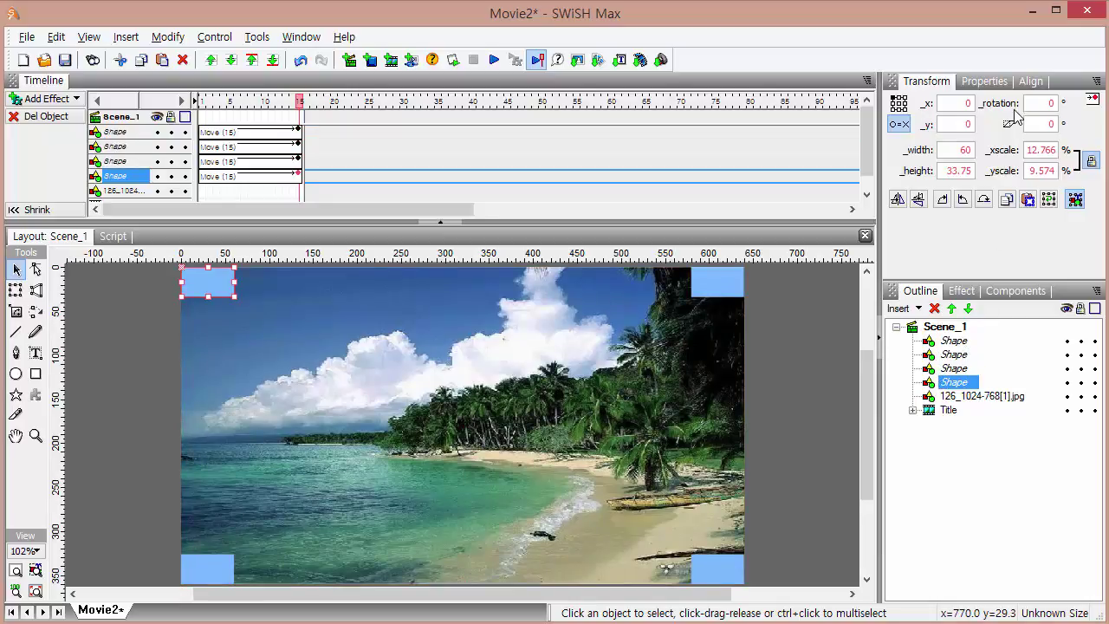
pyautogui.click(900, 103)
pyautogui.doubleClick(972, 104)
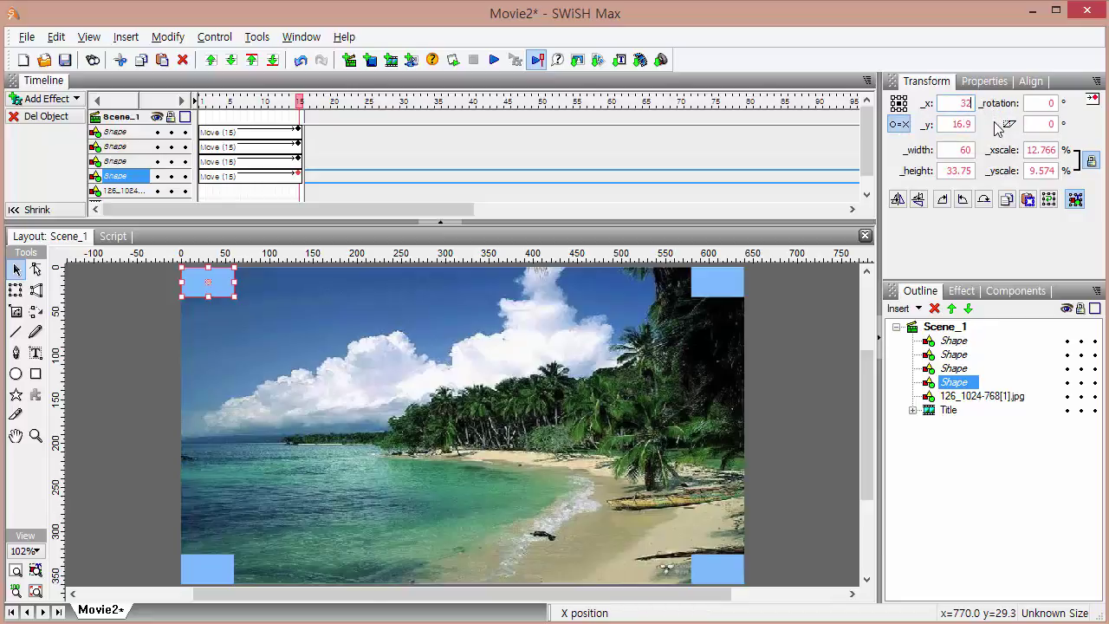
pyautogui.write('320')
pyautogui.press('Tab')
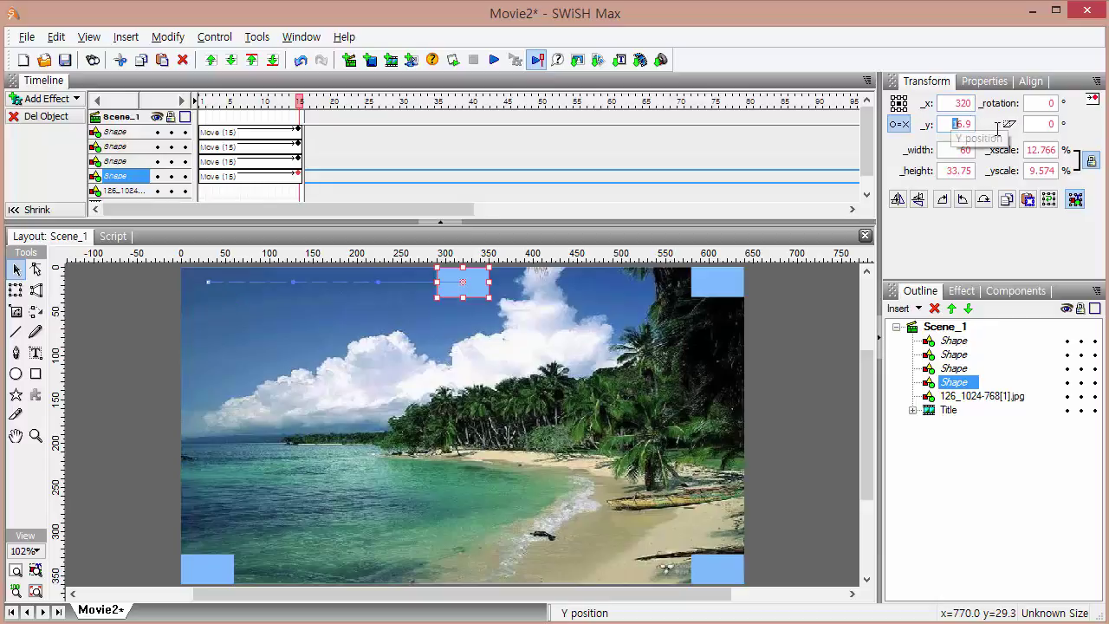
pyautogui.write('1')
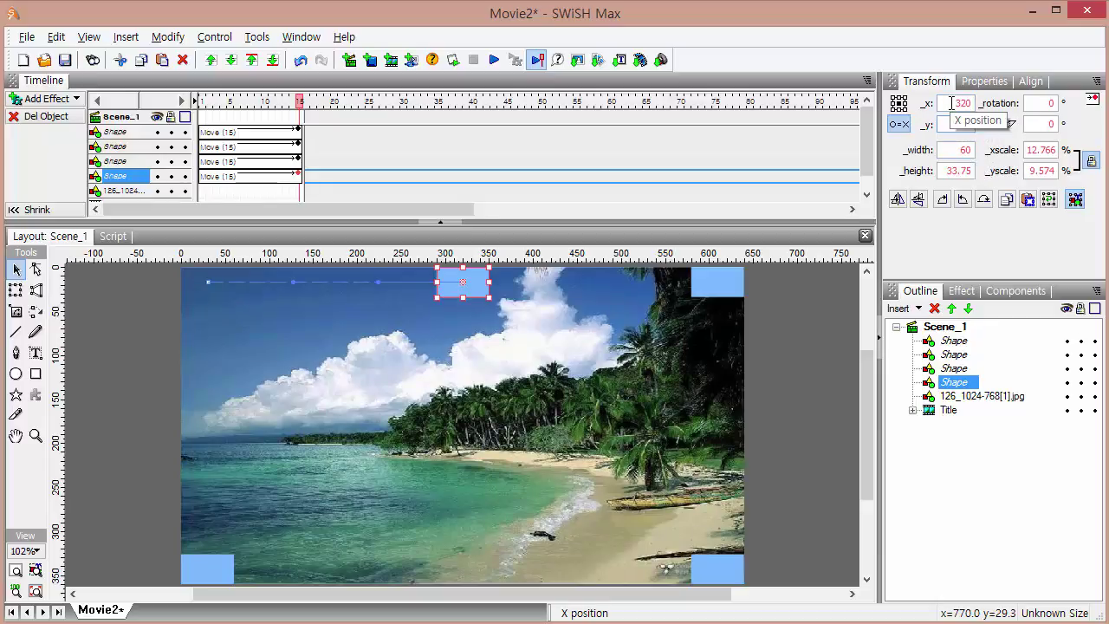
pyautogui.press('Return')
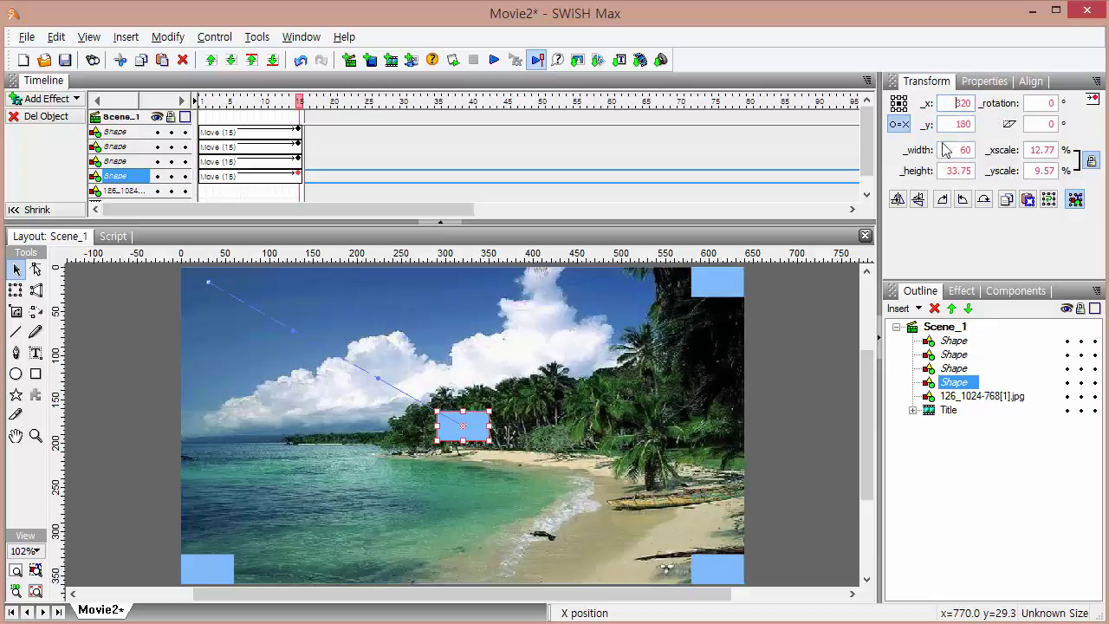
# - At frame 15, set the third shape's reference point to its centre and move it to X 320, Y 180
pyautogui.click(953, 369)
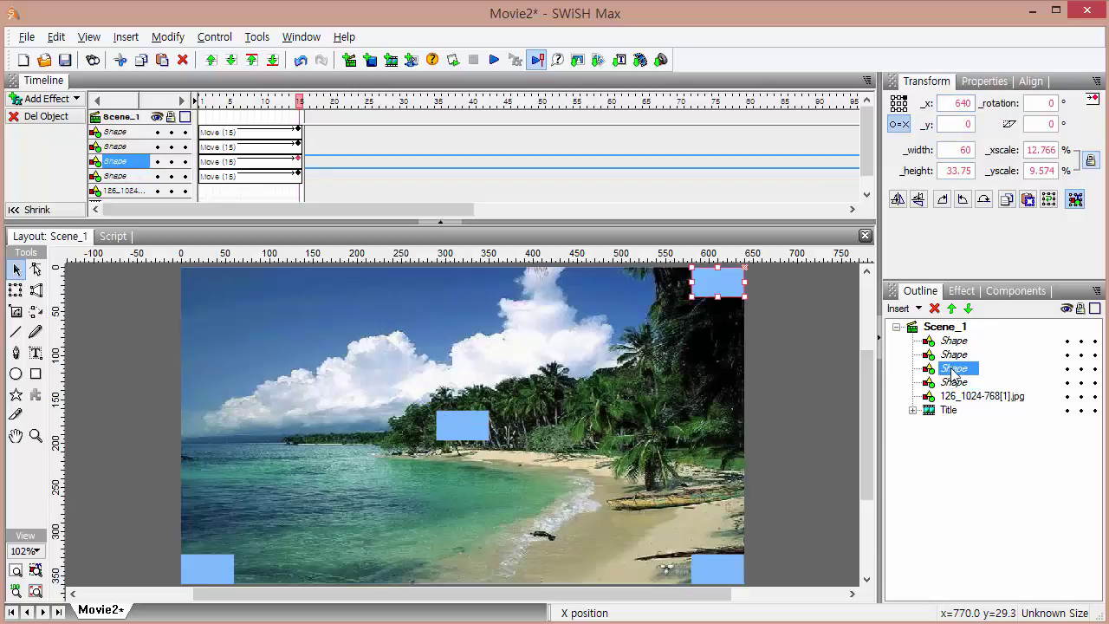
pyautogui.click(901, 124)
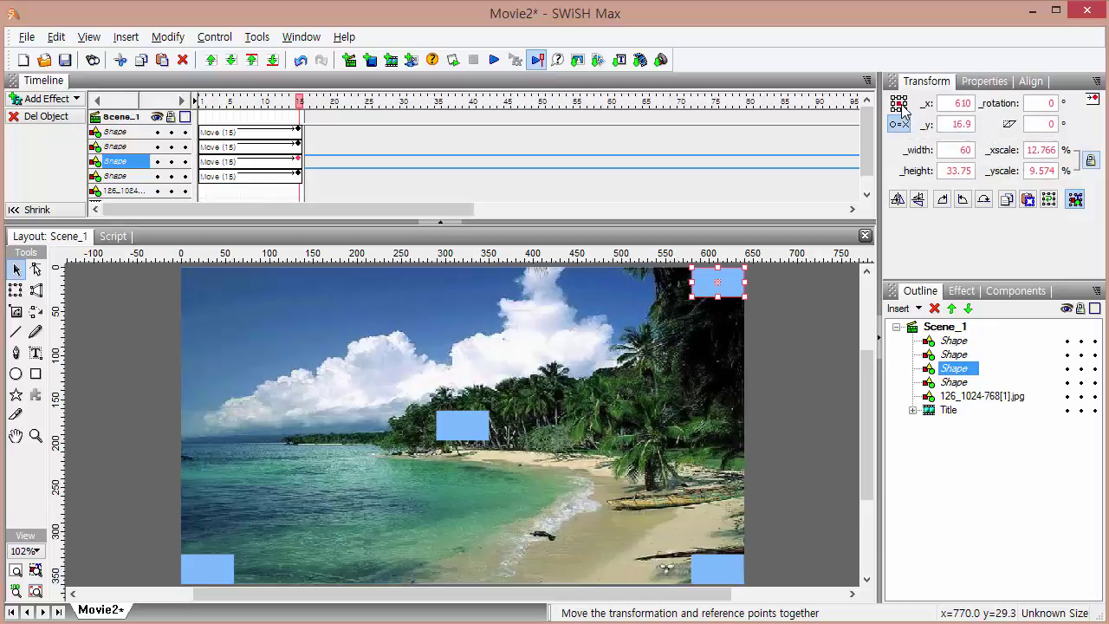
pyautogui.doubleClick(958, 104)
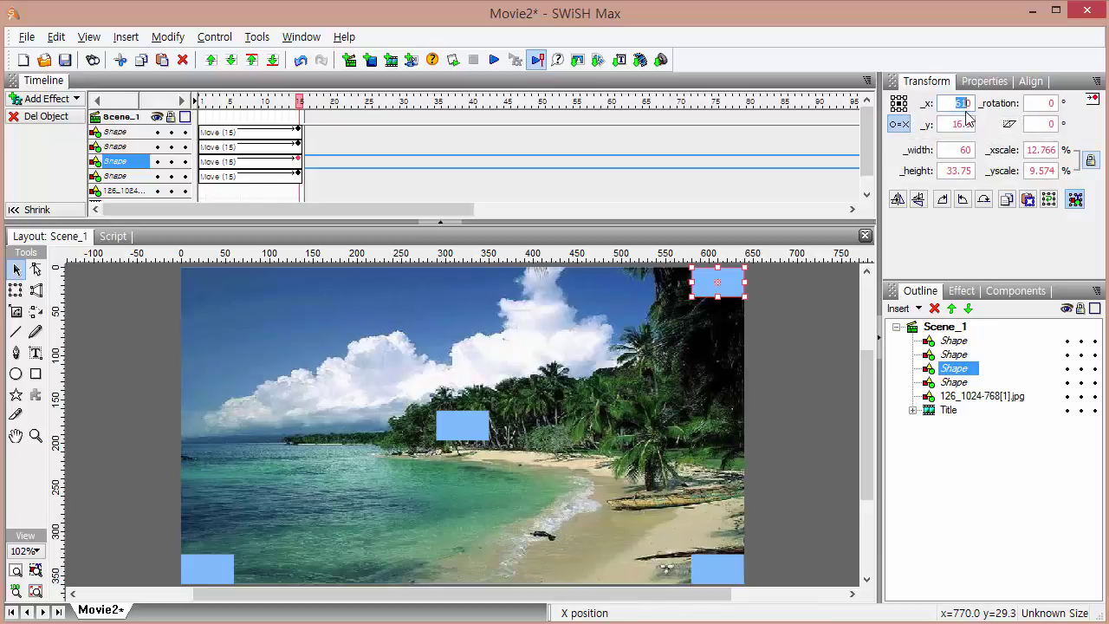
pyautogui.write('320')
pyautogui.doubleClick(950, 124)
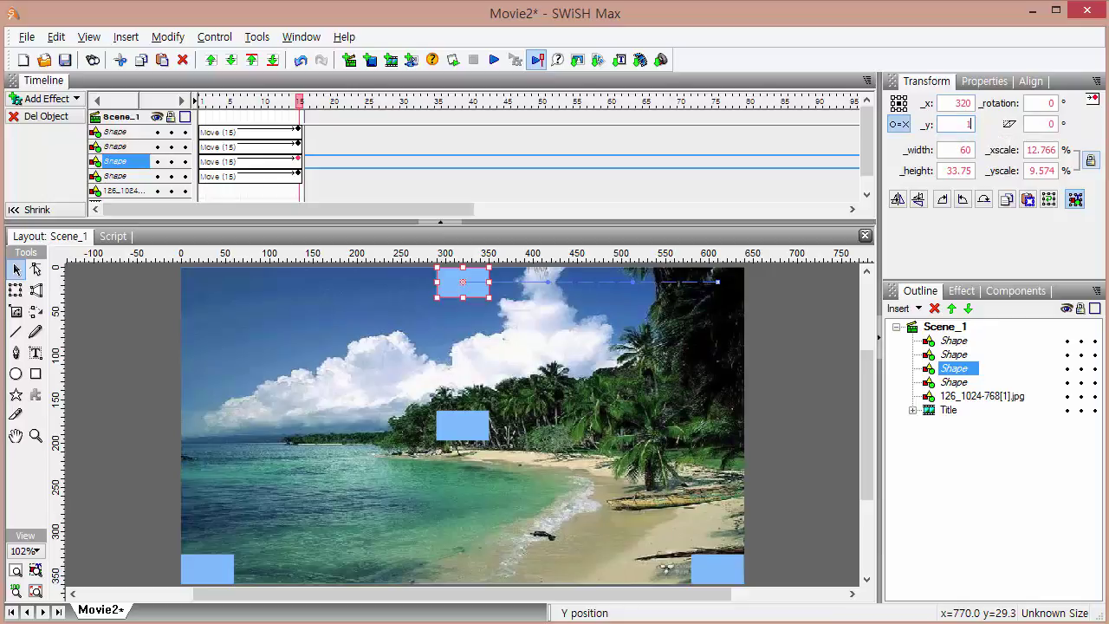
pyautogui.write('80')
pyautogui.click(960, 149)
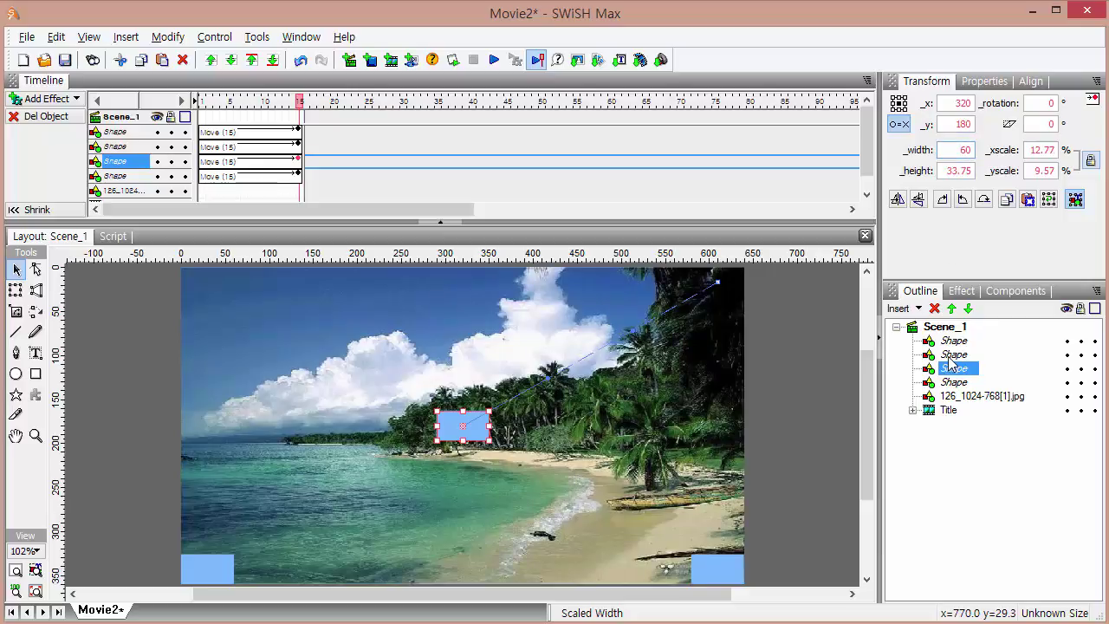
# - At frame 15, set the second shape's reference point to its centre and move it to X 320, Y 180
pyautogui.click(952, 355)
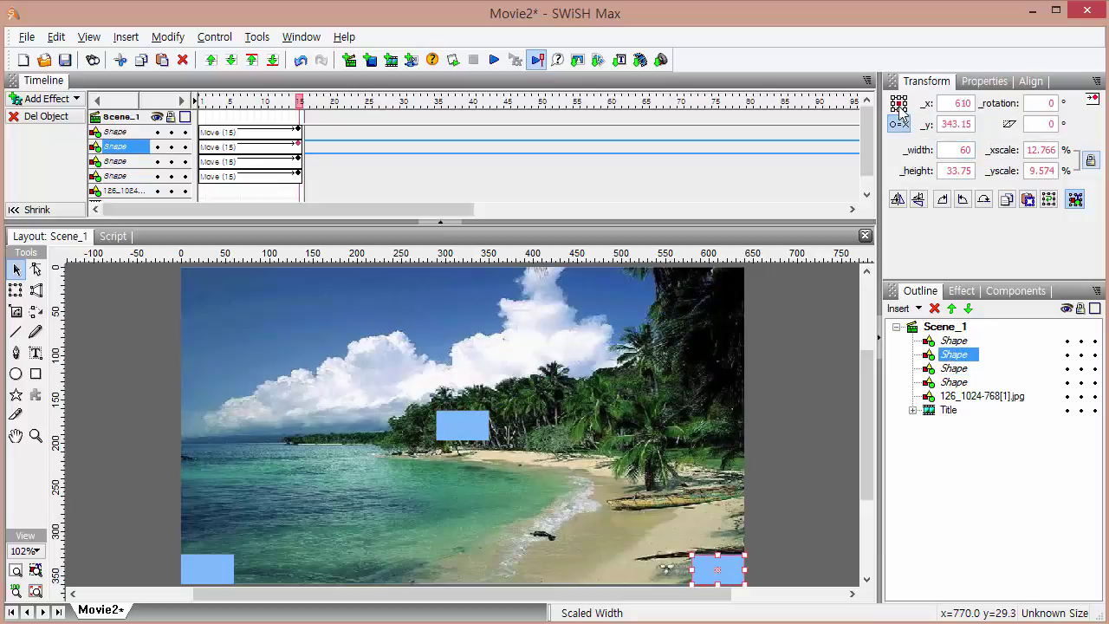
pyautogui.doubleClick(963, 123)
pyautogui.doubleClick(954, 104)
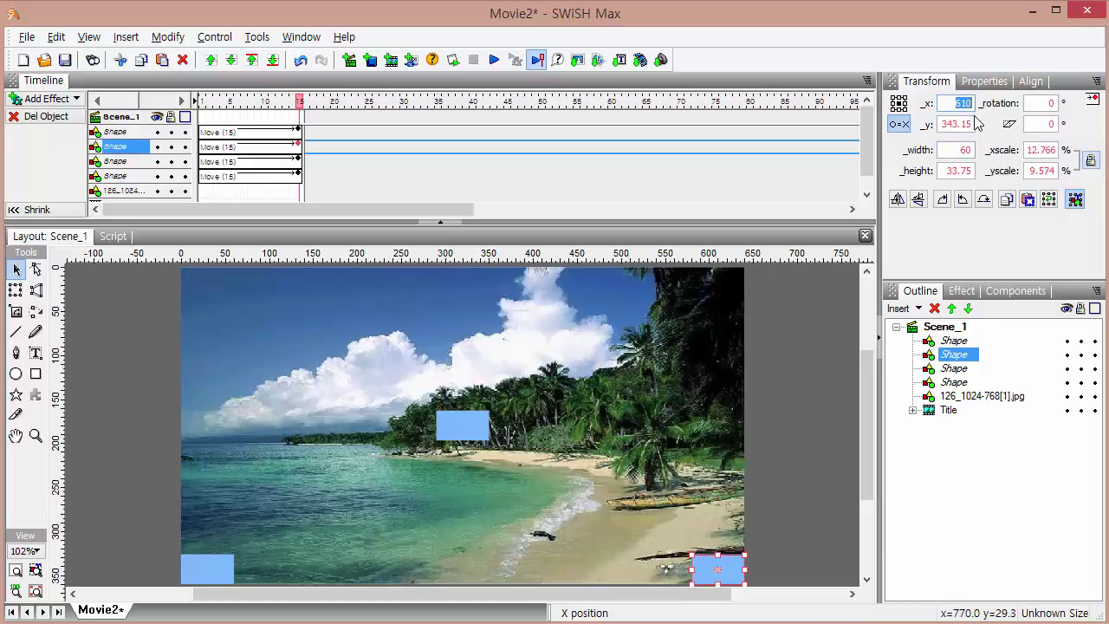
pyautogui.write('320')
pyautogui.press('Tab')
pyautogui.write('1')
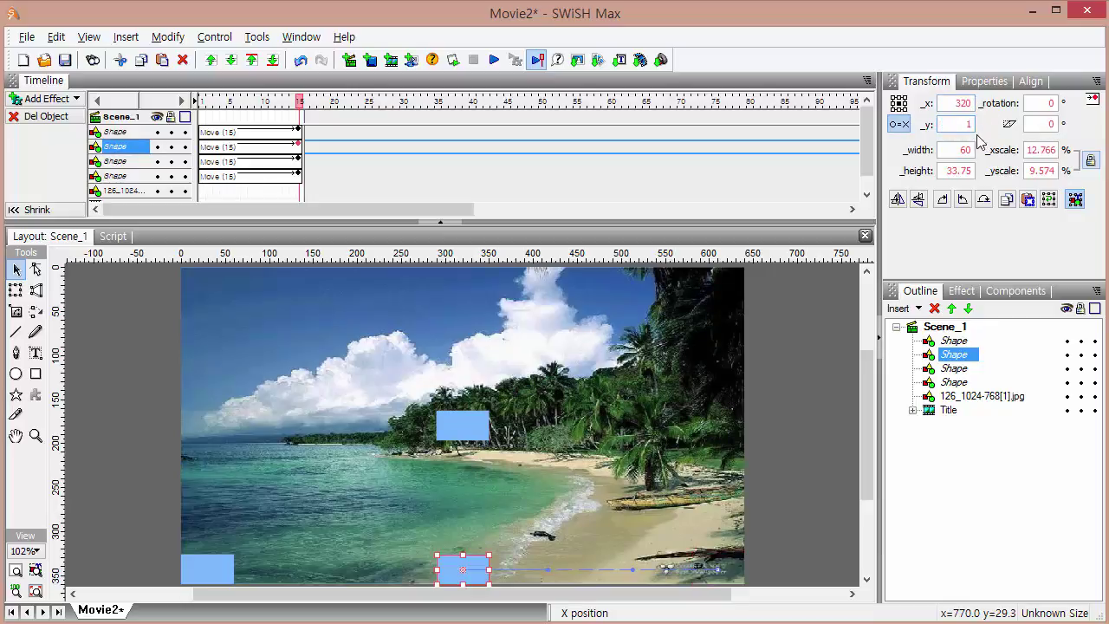
pyautogui.write('80')
pyautogui.press('Tab')
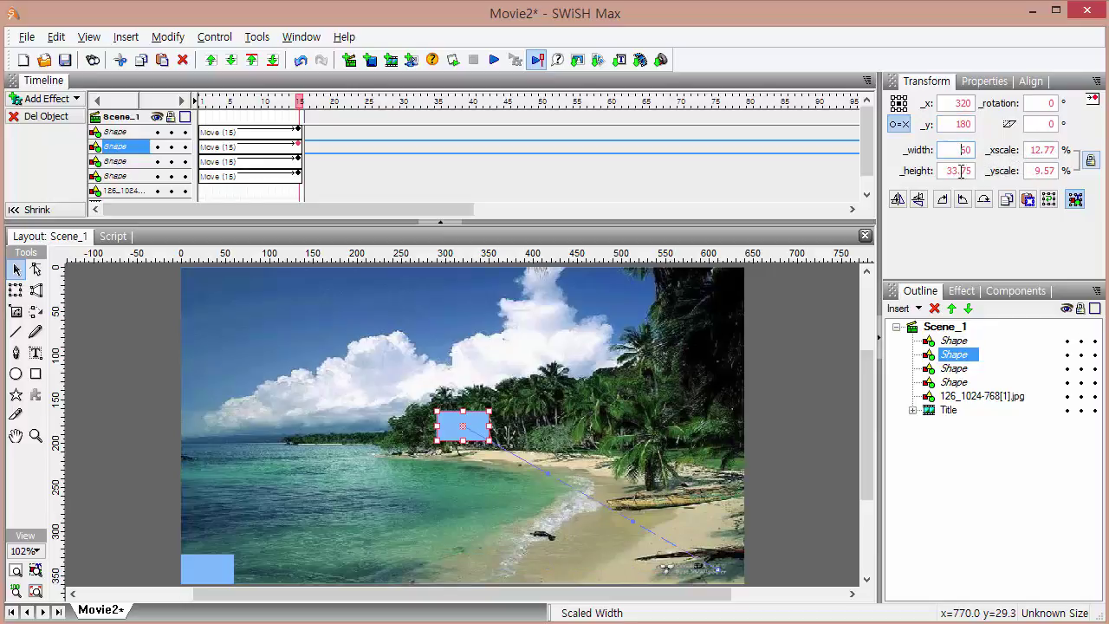
# - At frame 15, set the first shape's reference point to its centre and move it to X 320, Y 180
pyautogui.click(958, 341)
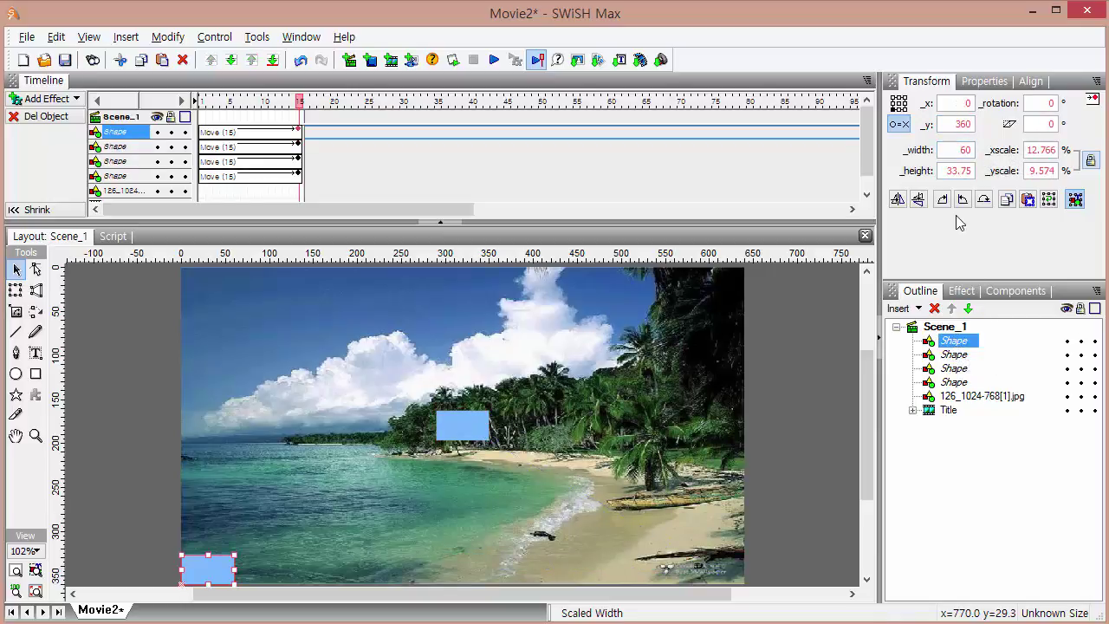
pyautogui.click(898, 104)
pyautogui.moveTo(960, 104); pyautogui.dragTo(973, 105)
pyautogui.write('2')
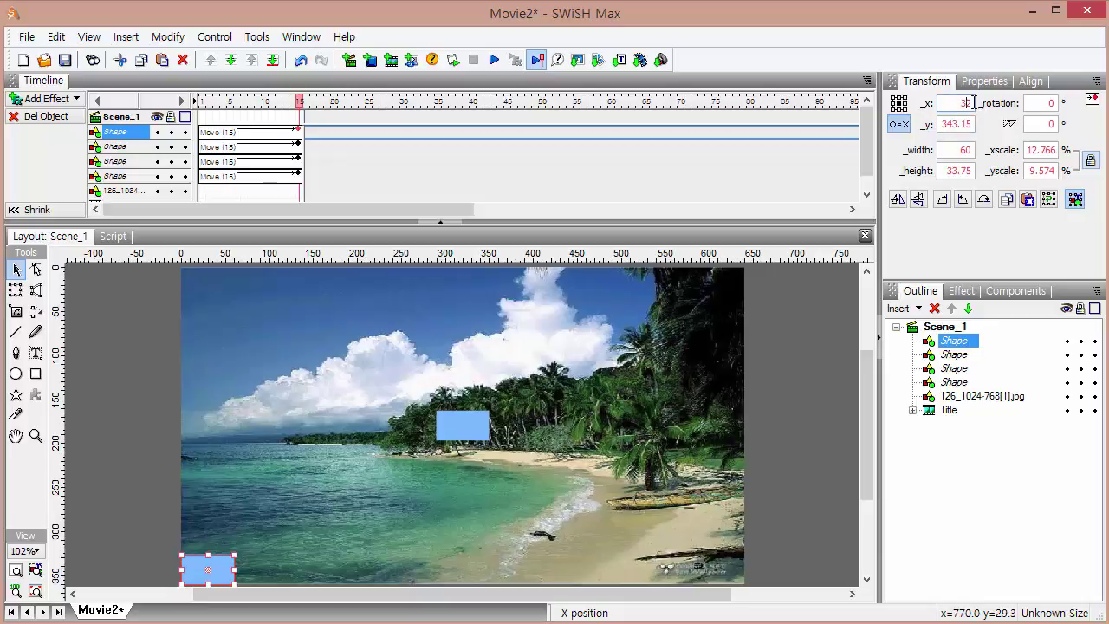
pyautogui.write('0')
pyautogui.click(943, 124)
pyautogui.write('1')
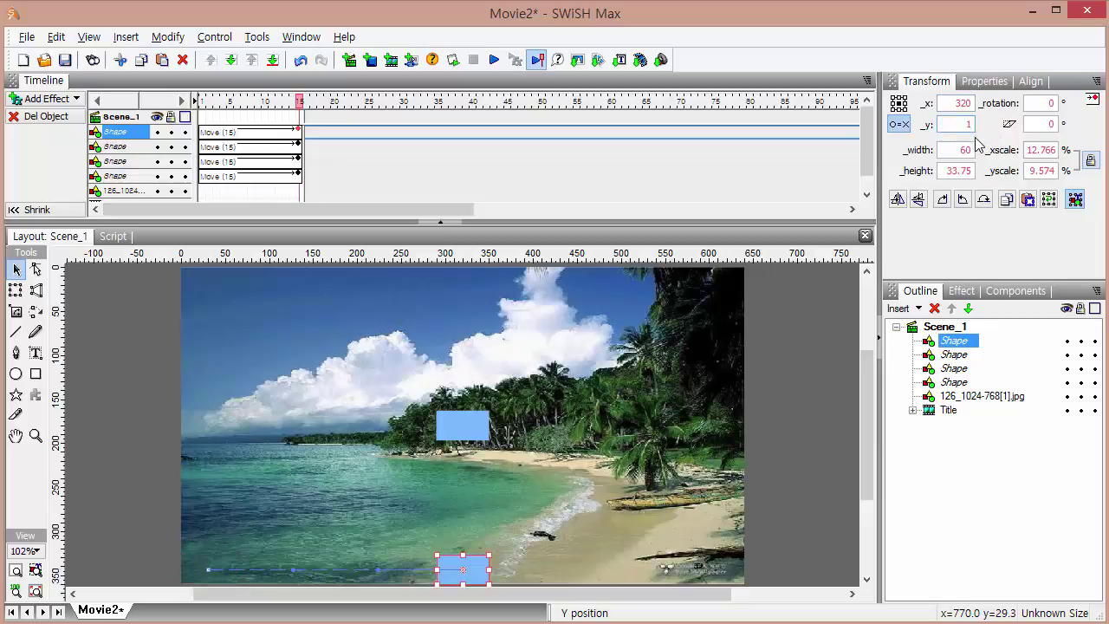
pyautogui.write('80')
pyautogui.click(959, 150)
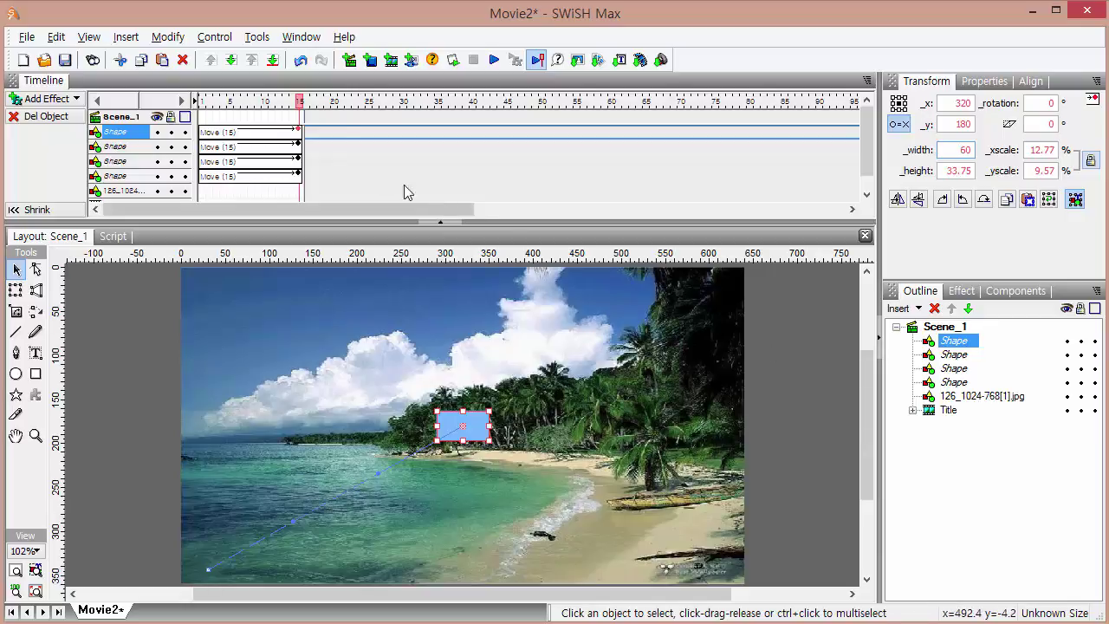
# - Give the first shape a second 15-frame Move effect running from frame 16 to frame 30
pyautogui.click(309, 132)
pyautogui.rightClick(309, 134)
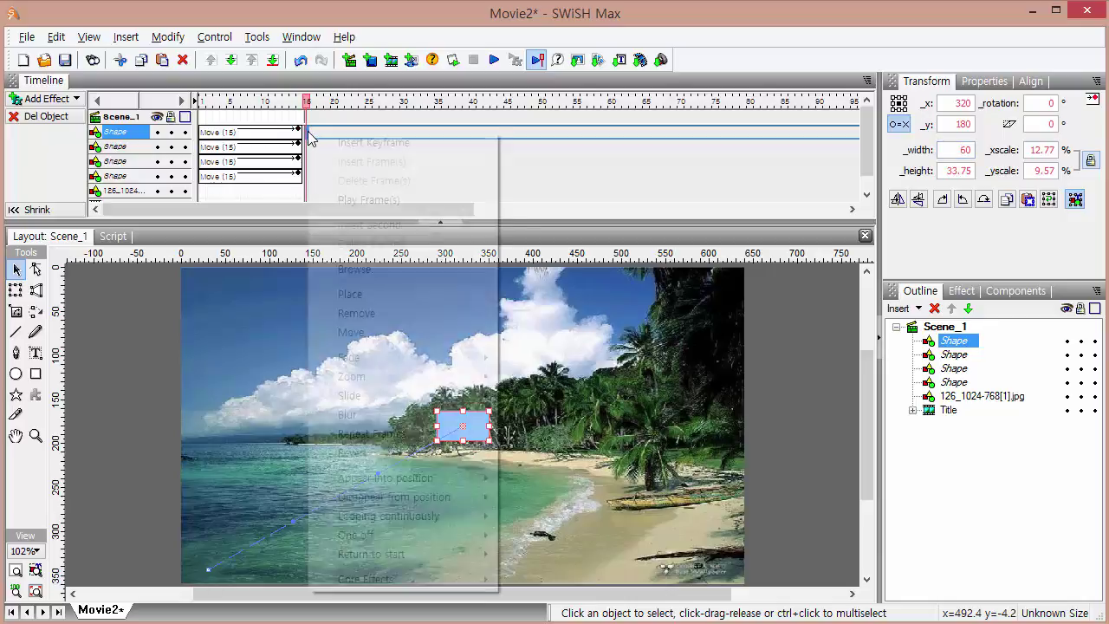
pyautogui.click(405, 128)
pyautogui.doubleClick(406, 128)
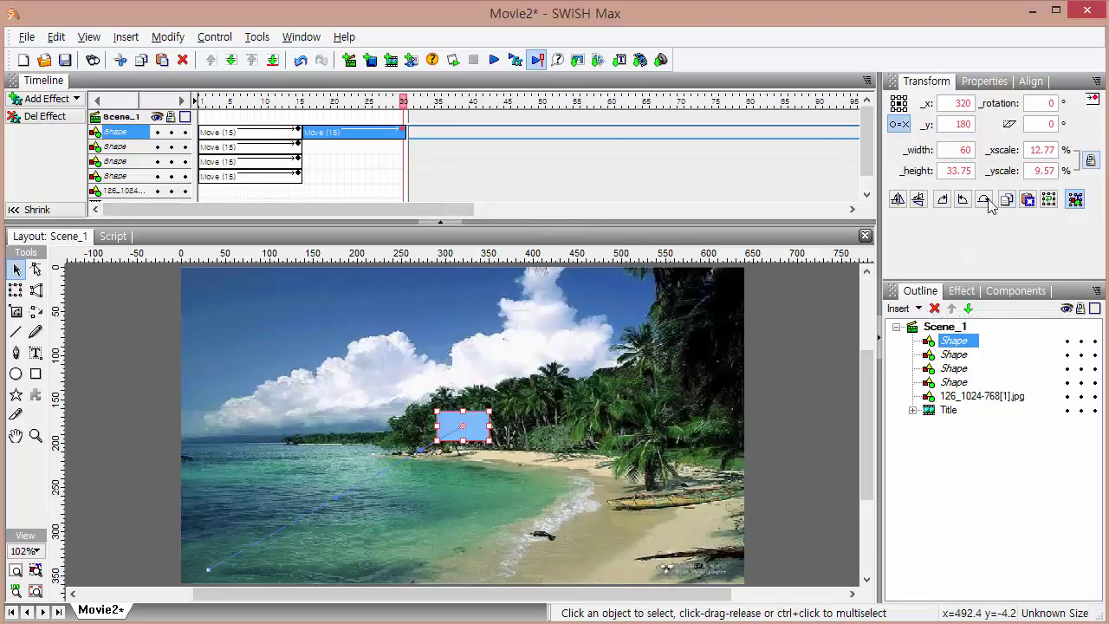
# - At frame 30, set the first shape's reference point to its bottom-left corner and move it to X 0, Y 360
pyautogui.click(894, 109)
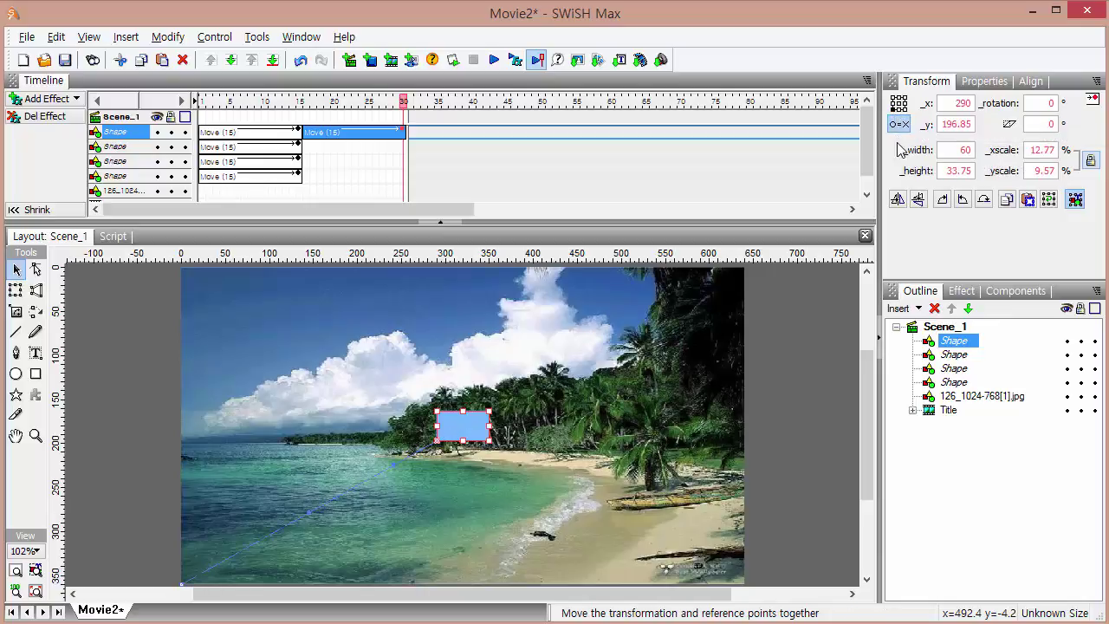
pyautogui.doubleClick(947, 103)
pyautogui.write('0')
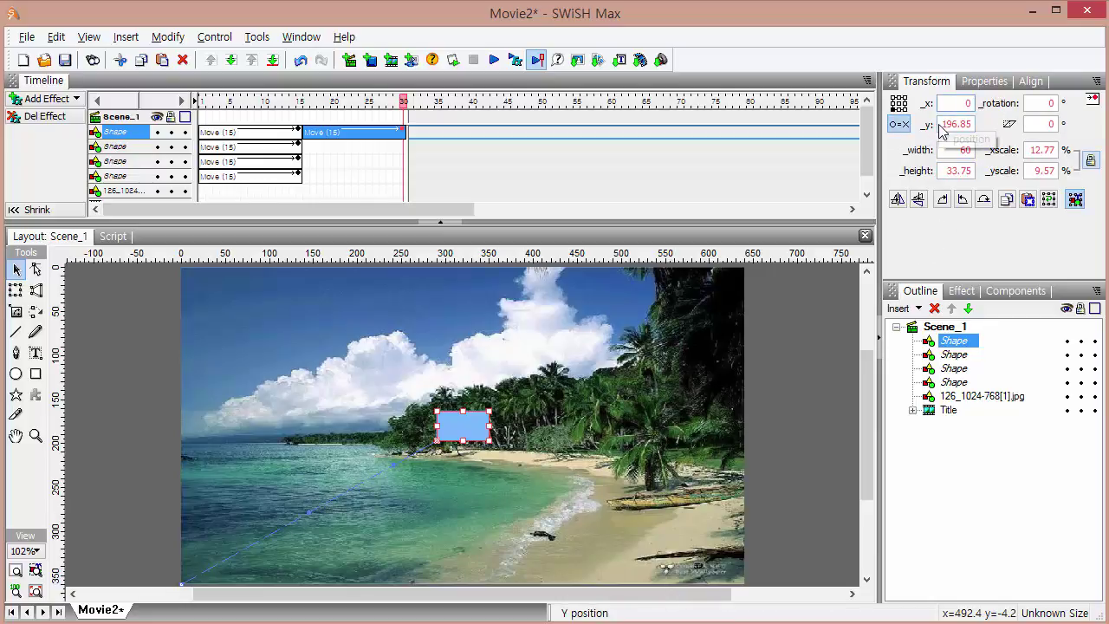
pyautogui.click(942, 128)
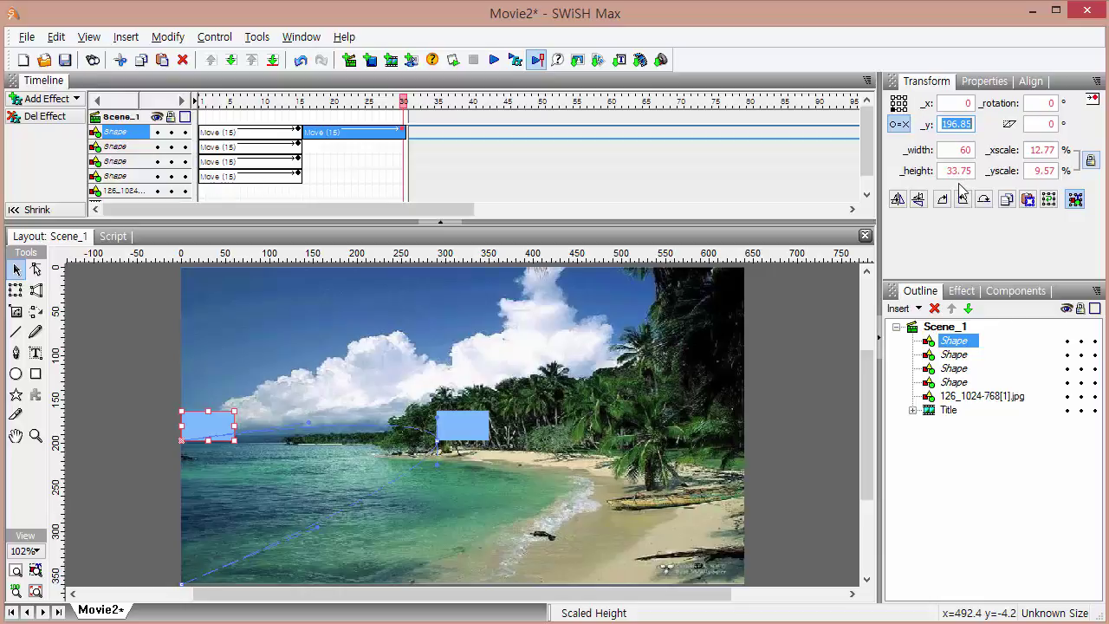
pyautogui.write('360')
pyautogui.click(949, 103)
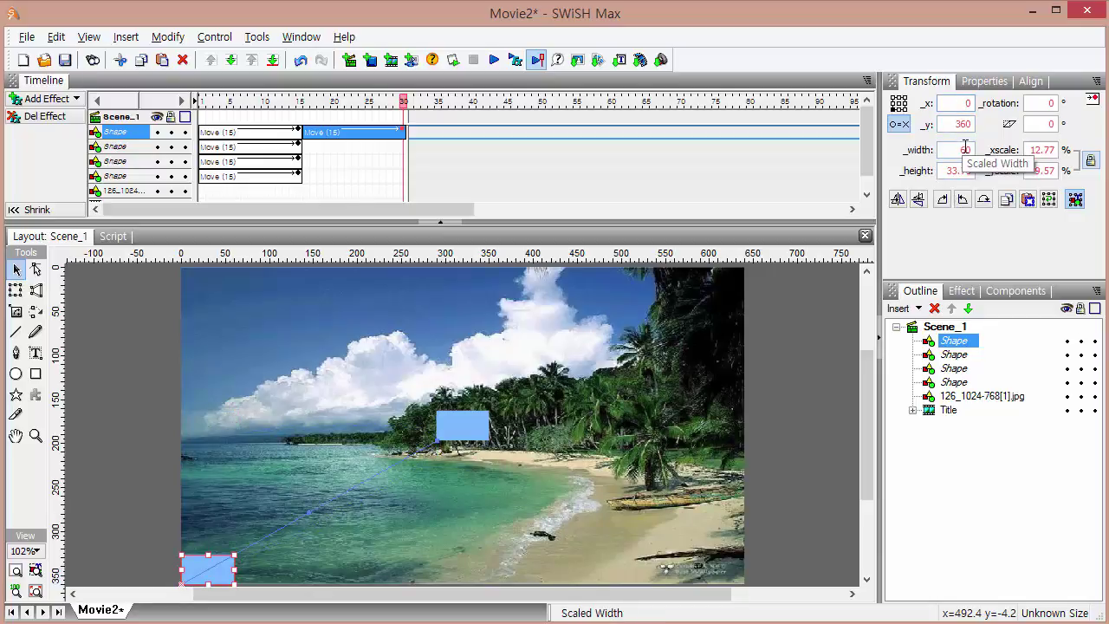
# - Resize the first shape at frame 30 to exactly 320 wide and 180 high
pyautogui.moveTo(965, 147); pyautogui.dragTo(930, 156)
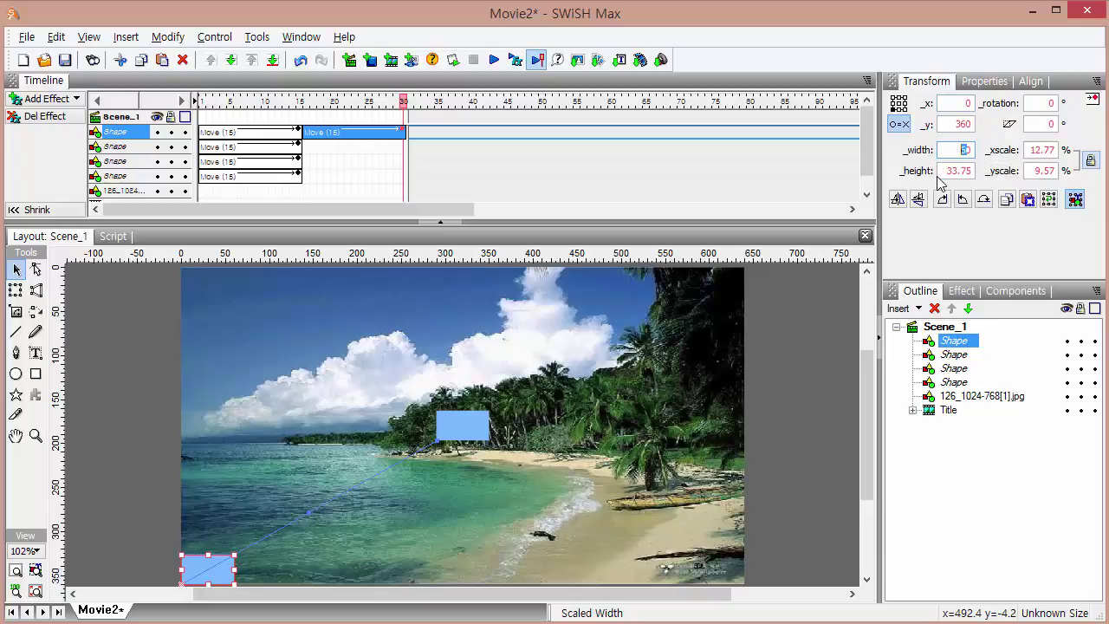
pyautogui.write('320')
pyautogui.press('Tab')
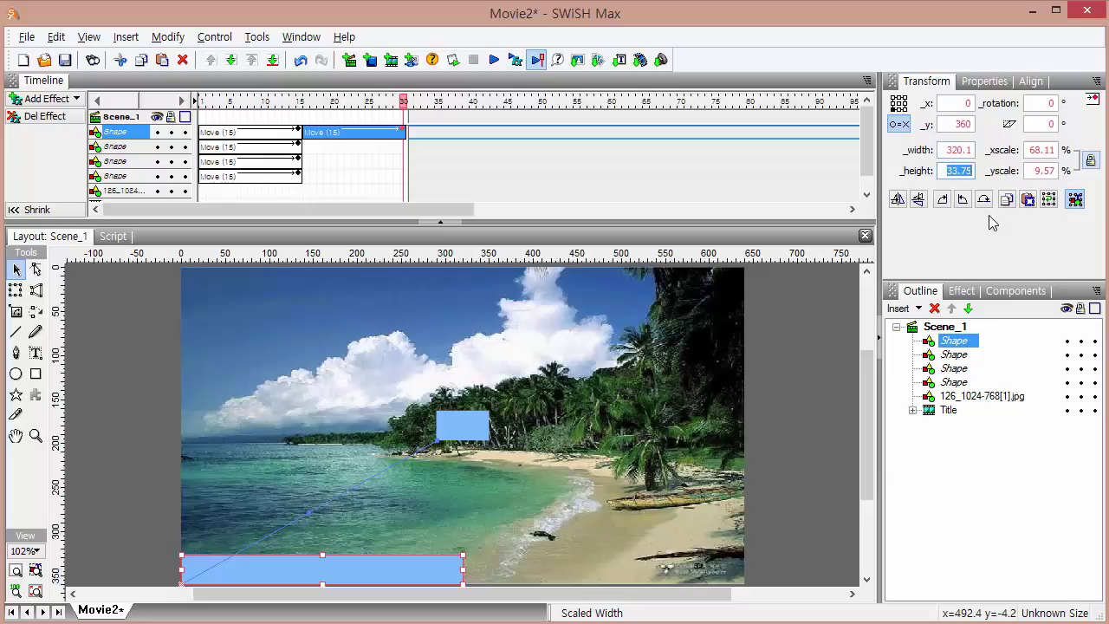
pyautogui.write('180')
pyautogui.click(961, 151)
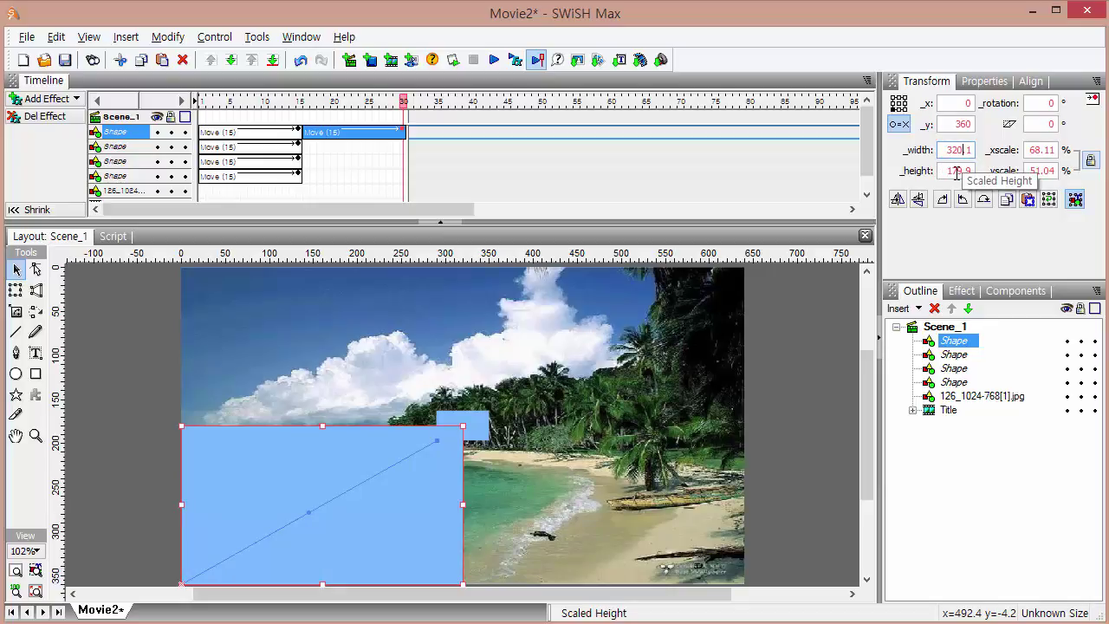
pyautogui.click(954, 172)
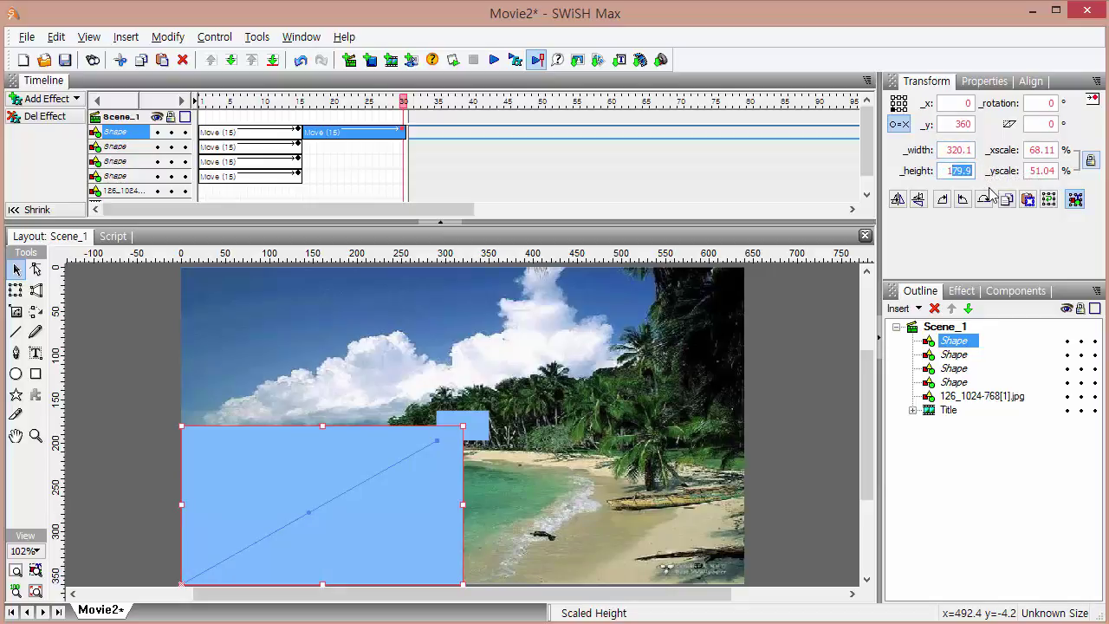
pyautogui.write('180')
pyautogui.click(956, 151)
pyautogui.write('20')
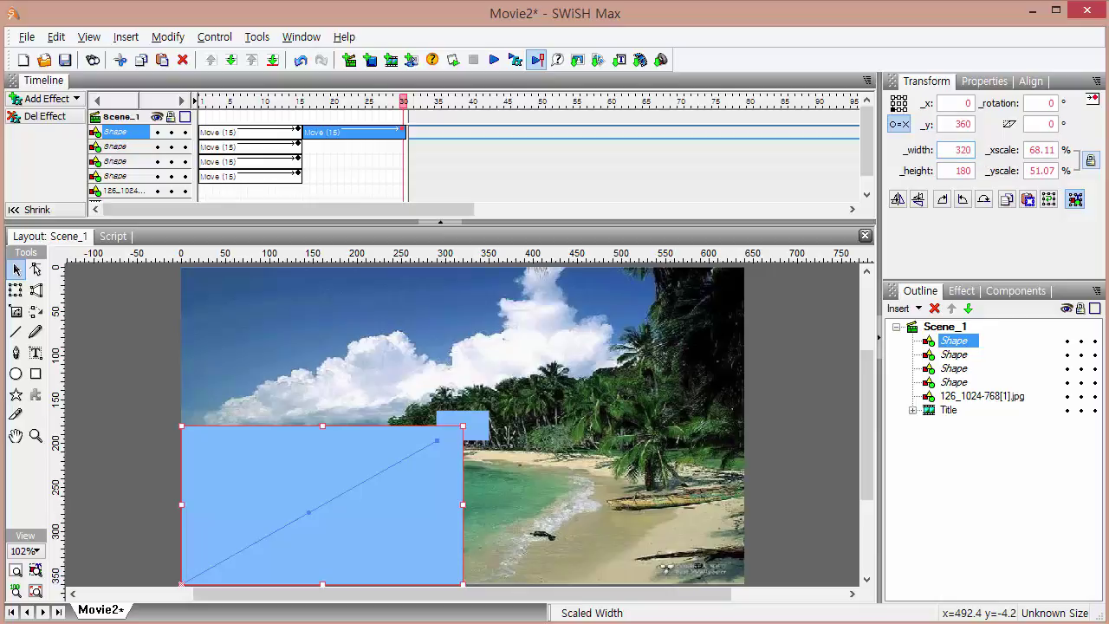
pyautogui.press('Tab')
# - Give the second shape a Move effect over frames 16 to 30, ending with its bottom-right corner as reference point at X 640, Y 360
pyautogui.click(407, 152)
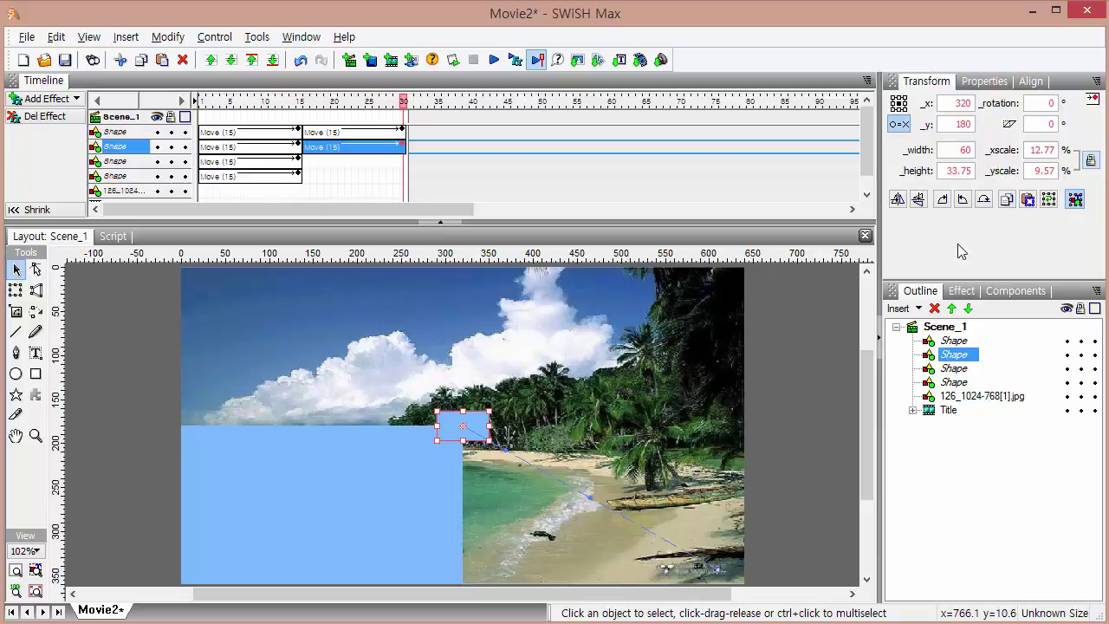
pyautogui.click(901, 124)
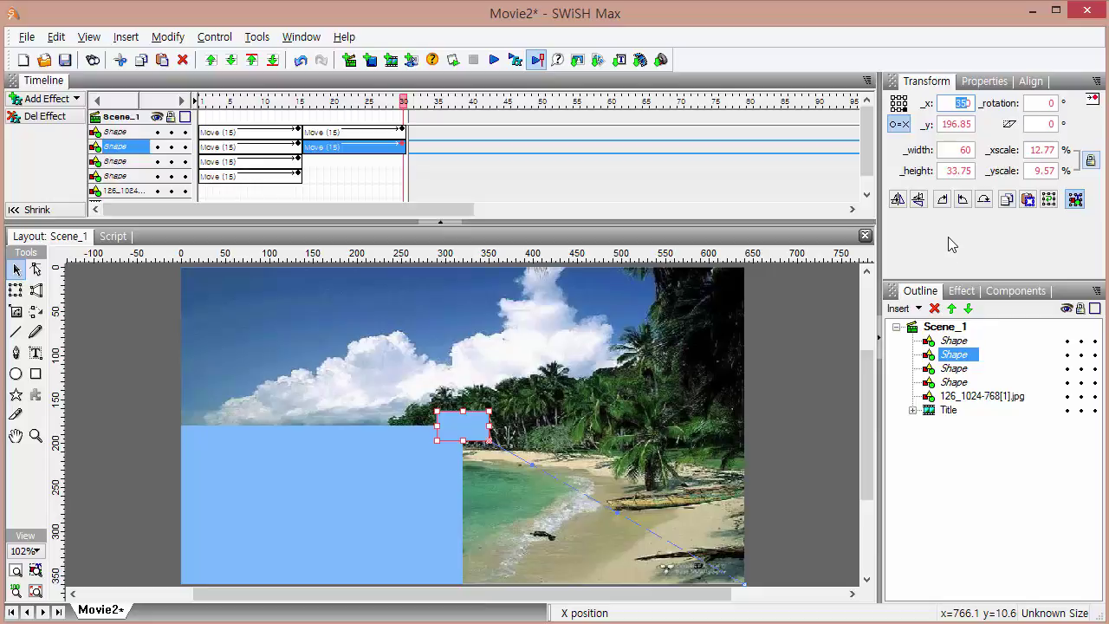
pyautogui.write('640')
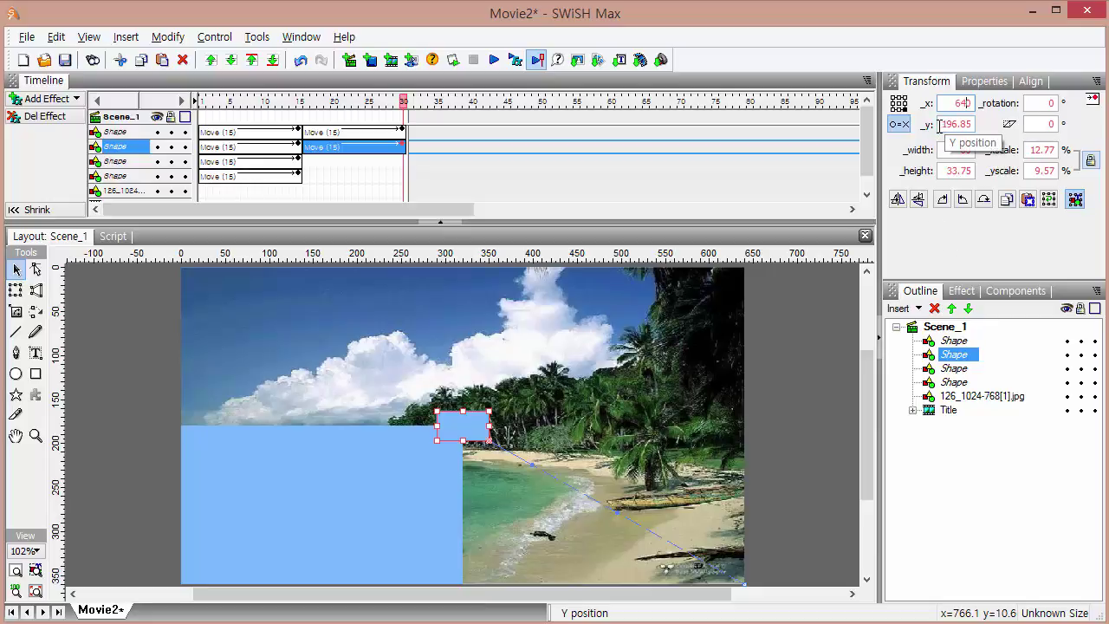
pyautogui.press('Return')
pyautogui.press('Tab')
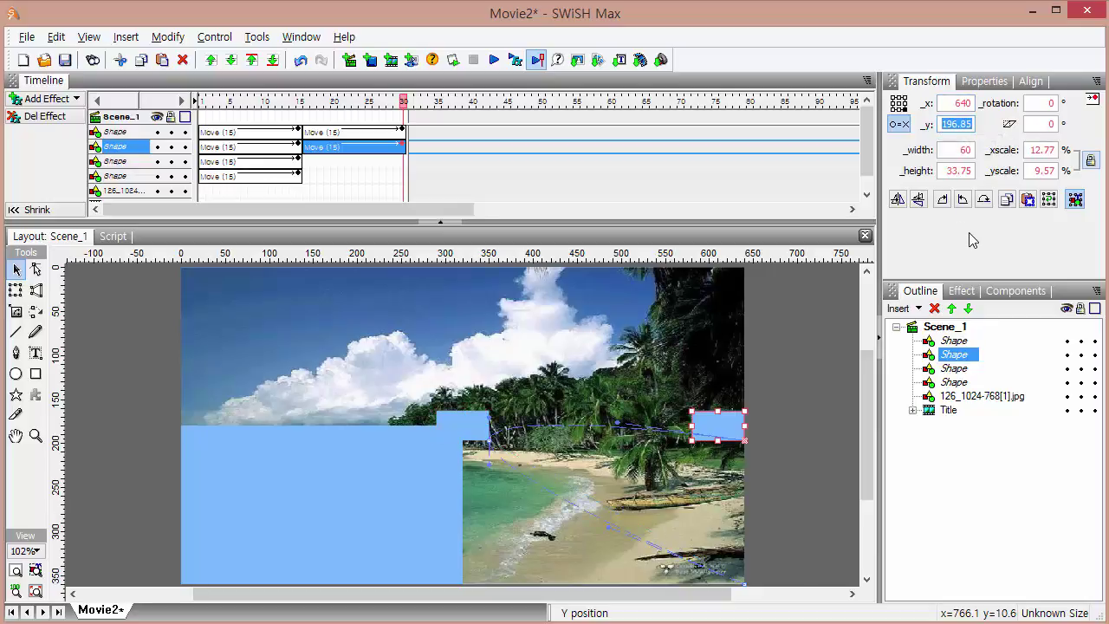
pyautogui.write('360')
pyautogui.press('Return')
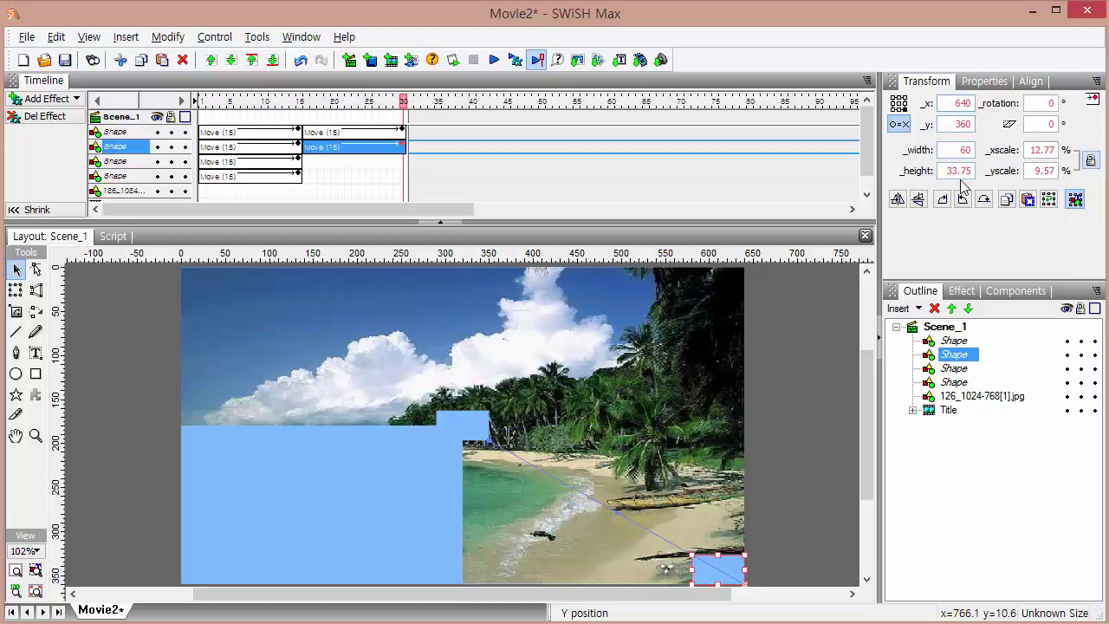
# - Resize the second shape at frame 30 to exactly 320 wide and 180 high
pyautogui.doubleClick(962, 150)
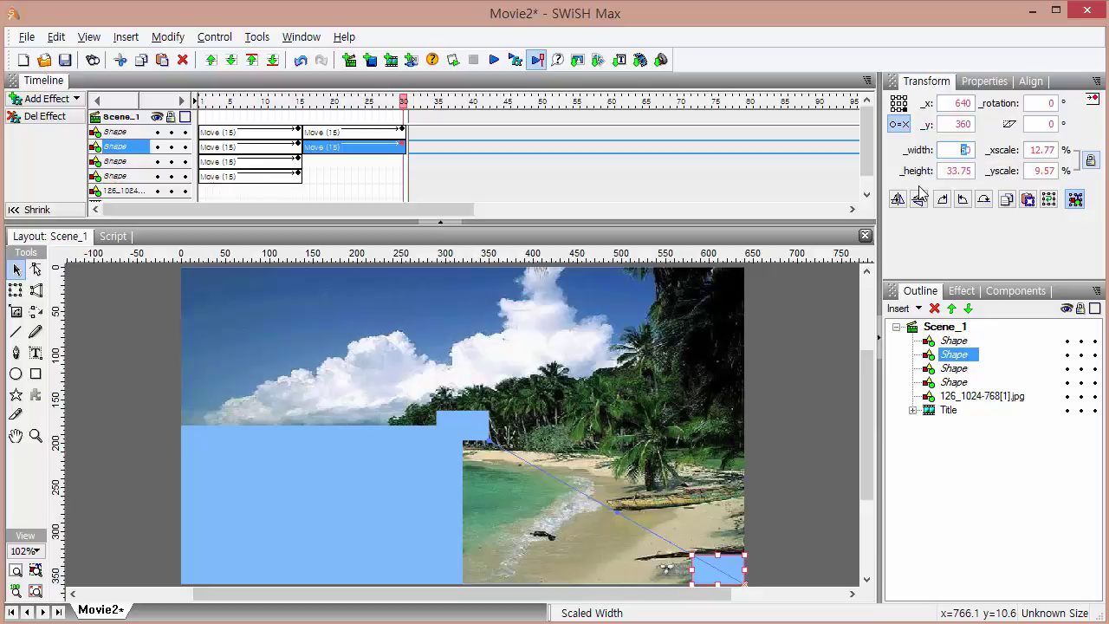
pyautogui.write('320')
pyautogui.press('Tab')
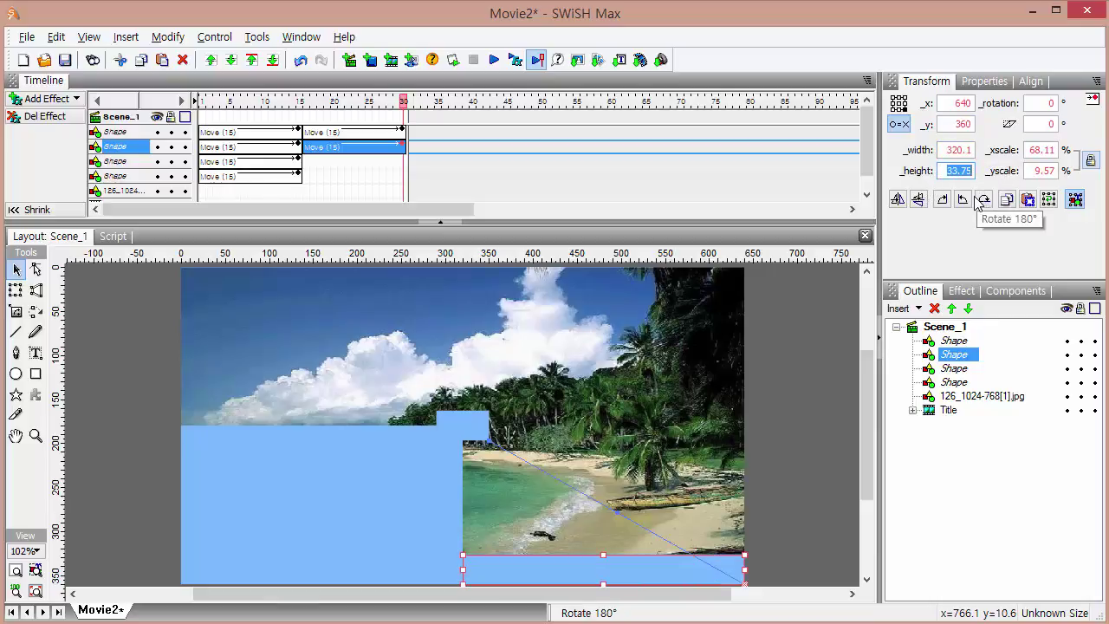
pyautogui.write('180')
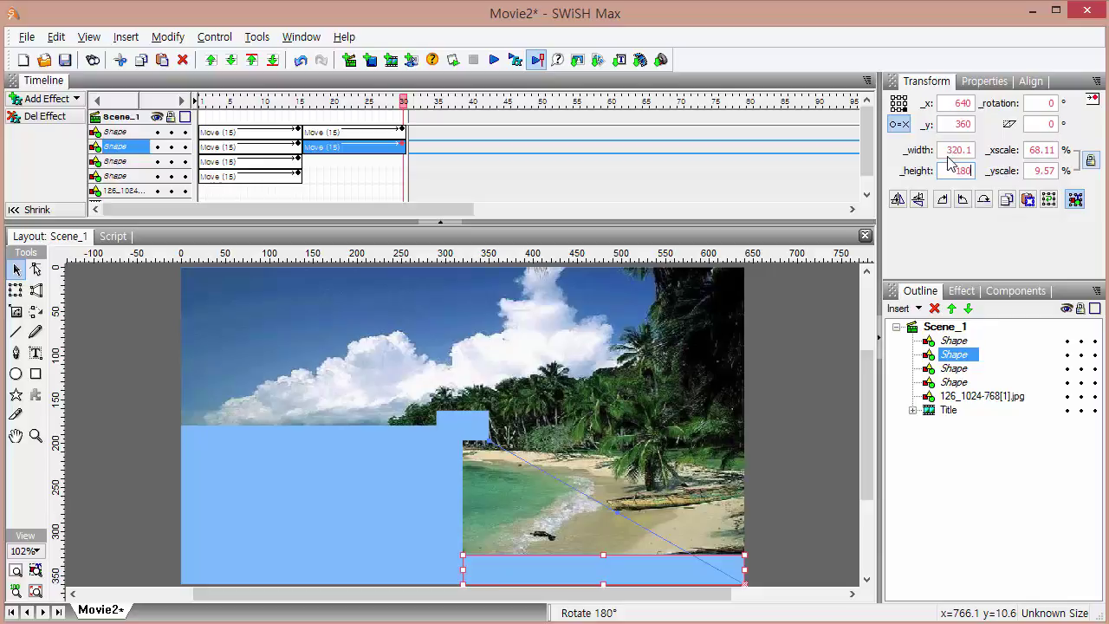
pyautogui.click(955, 150)
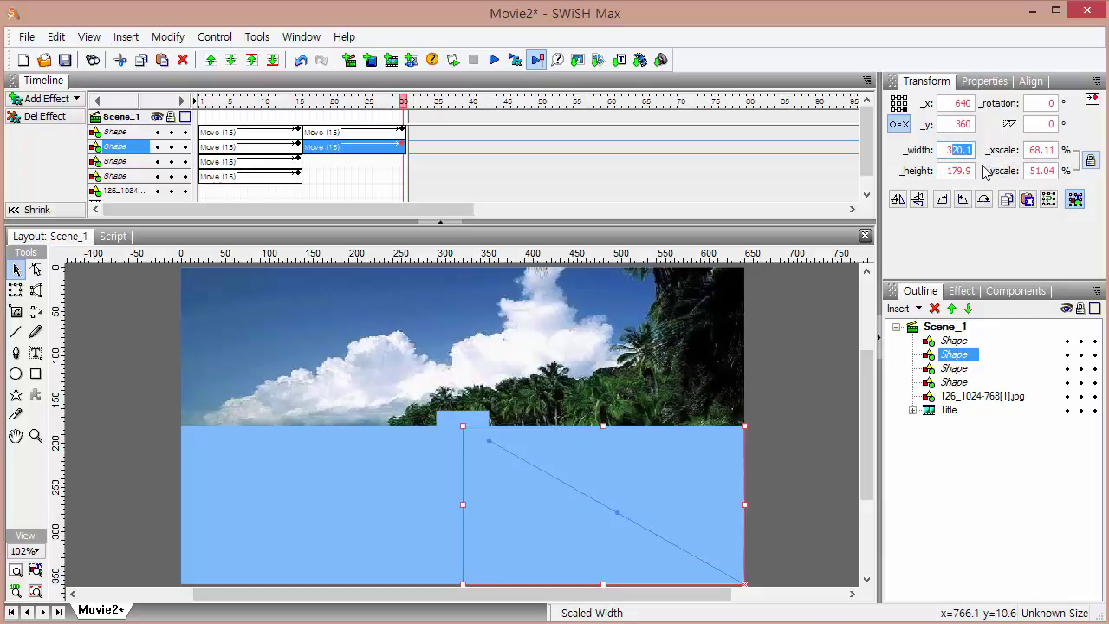
pyautogui.write('20')
pyautogui.click(975, 171)
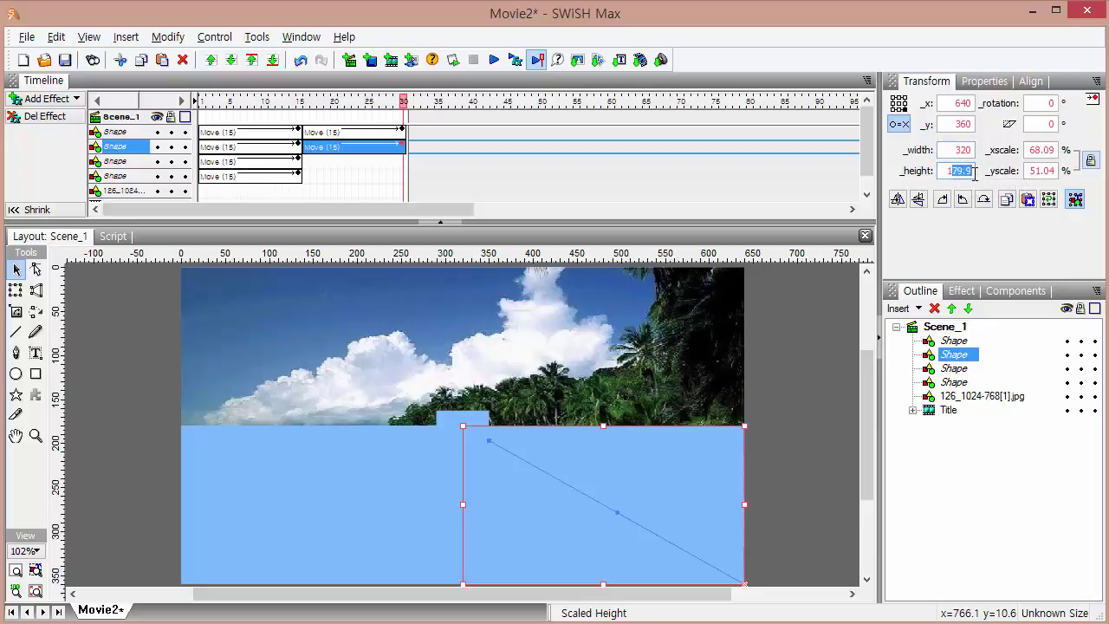
pyautogui.write('180')
# - Give the third shape a Move effect over frames 16 to 30, ending with its top-right corner as reference point at X 640, Y 0
pyautogui.click(956, 369)
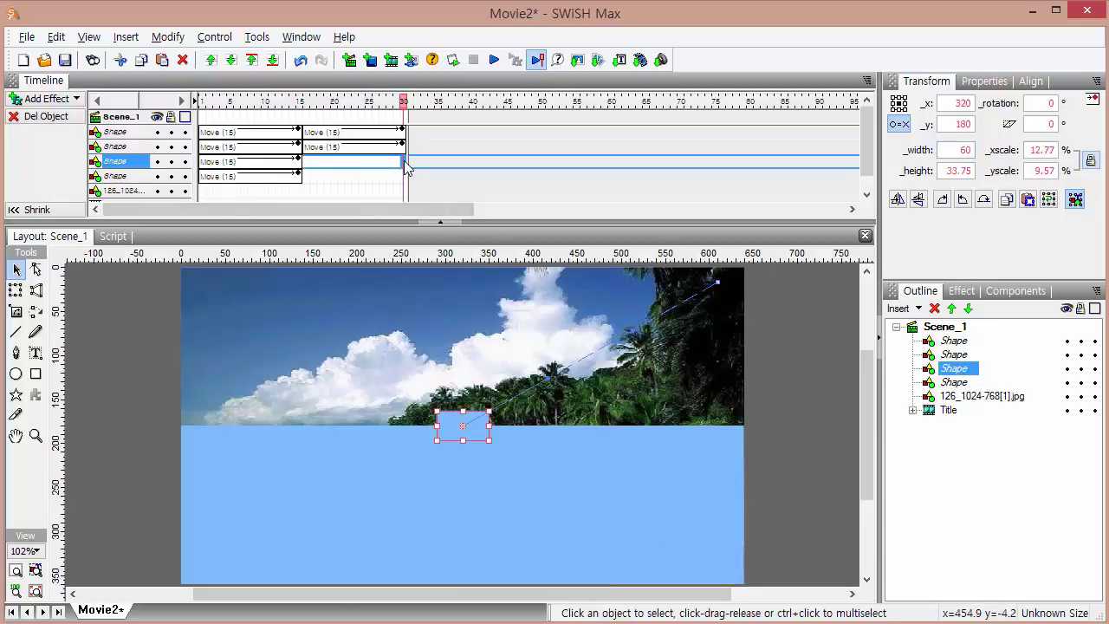
pyautogui.moveTo(407, 167); pyautogui.dragTo(405, 167)
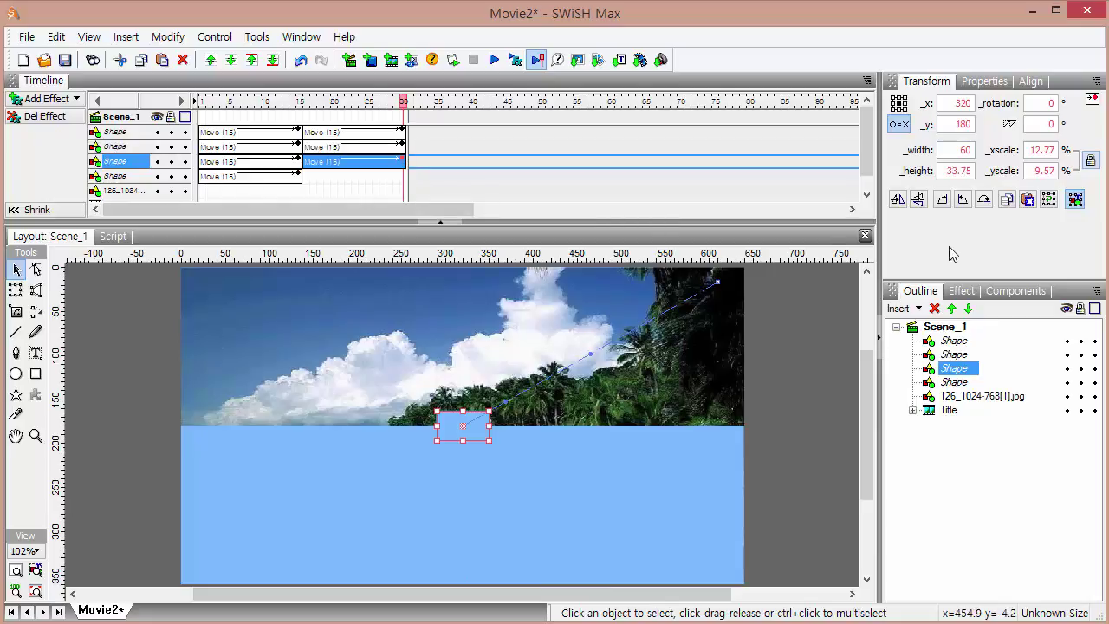
pyautogui.click(904, 98)
pyautogui.moveTo(962, 103); pyautogui.dragTo(984, 105)
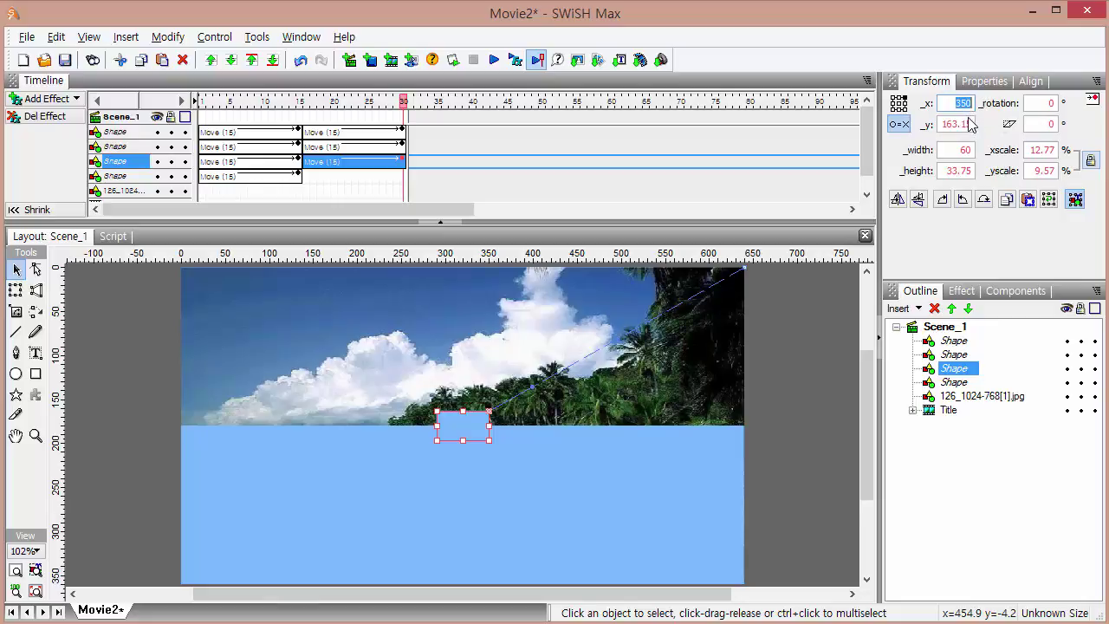
pyautogui.write('640')
pyautogui.press('Tab')
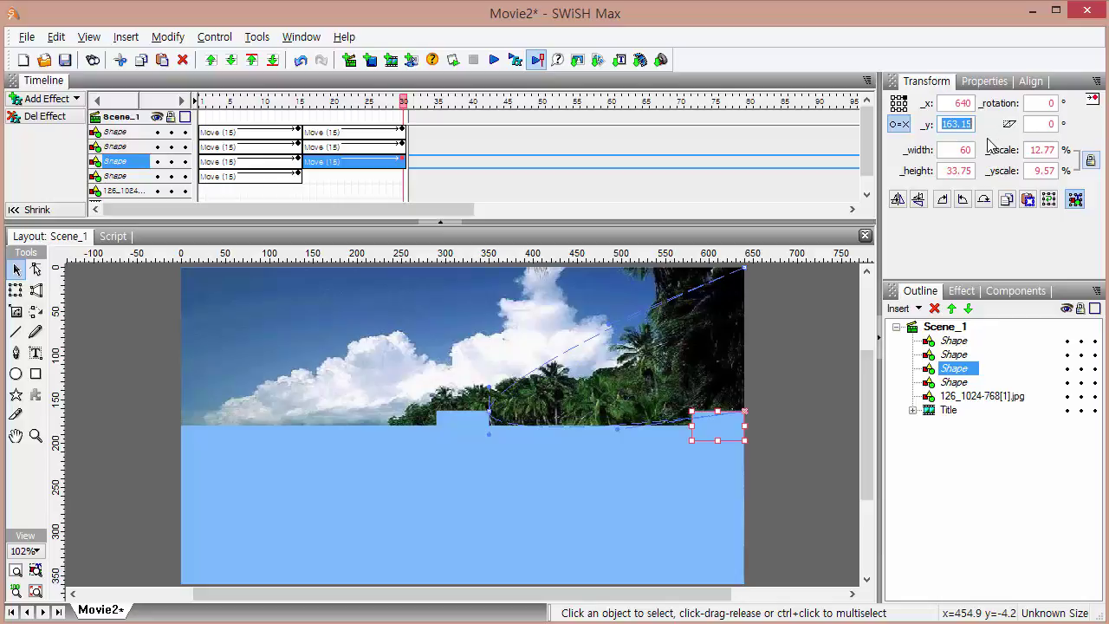
pyautogui.write('0')
pyautogui.click(950, 104)
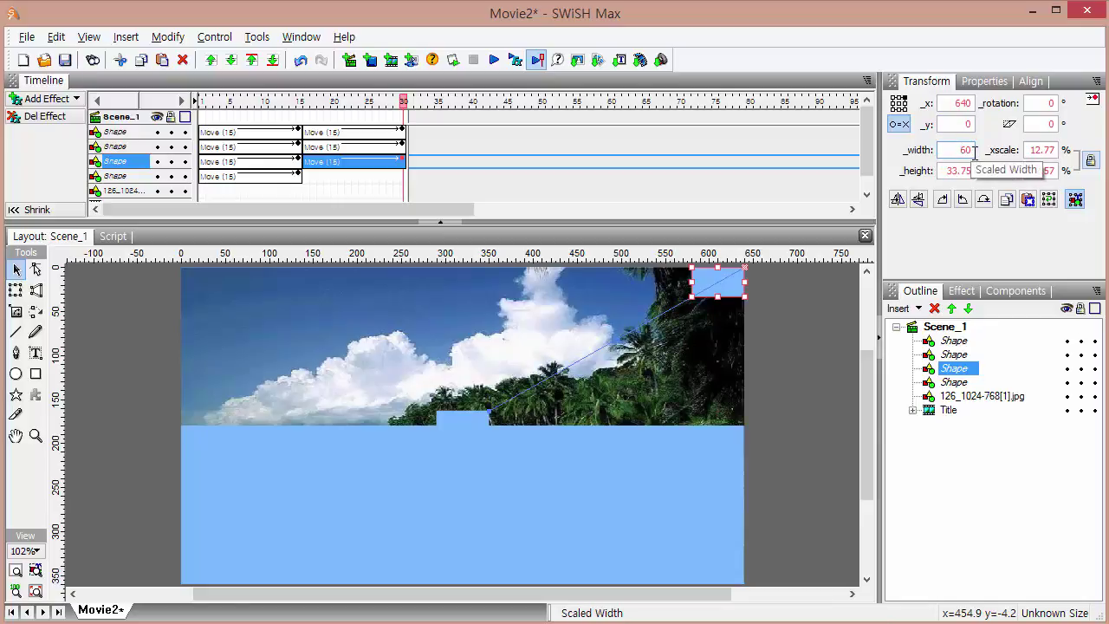
# - Resize the third shape at frame 30 to exactly 320 wide and 180 high
pyautogui.moveTo(966, 150); pyautogui.dragTo(945, 154)
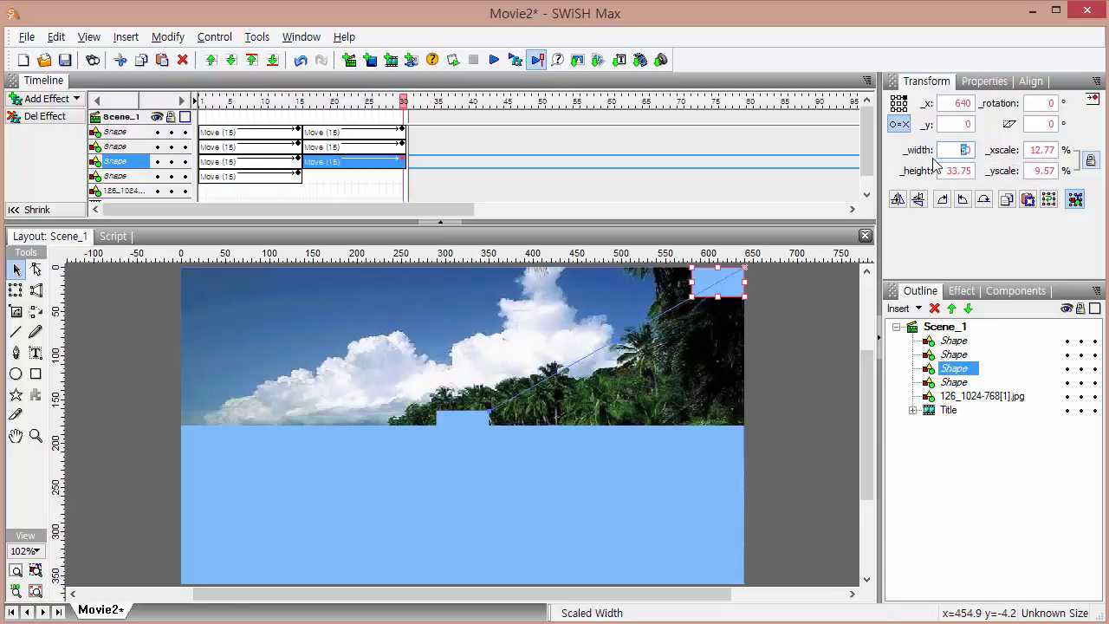
pyautogui.write('320')
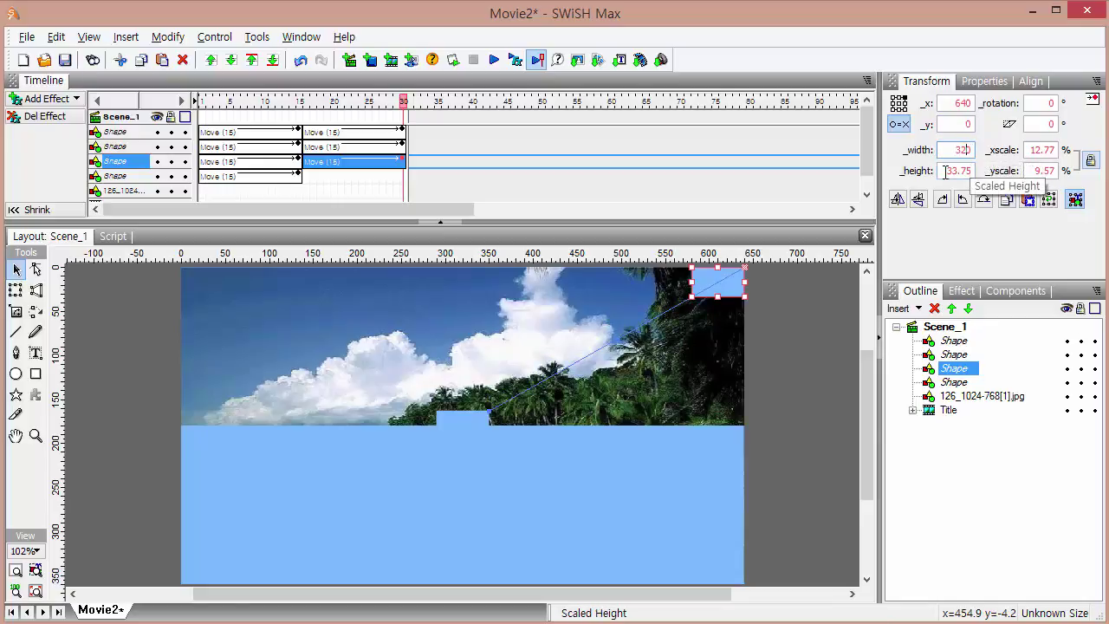
pyautogui.press('Tab')
pyautogui.write('1')
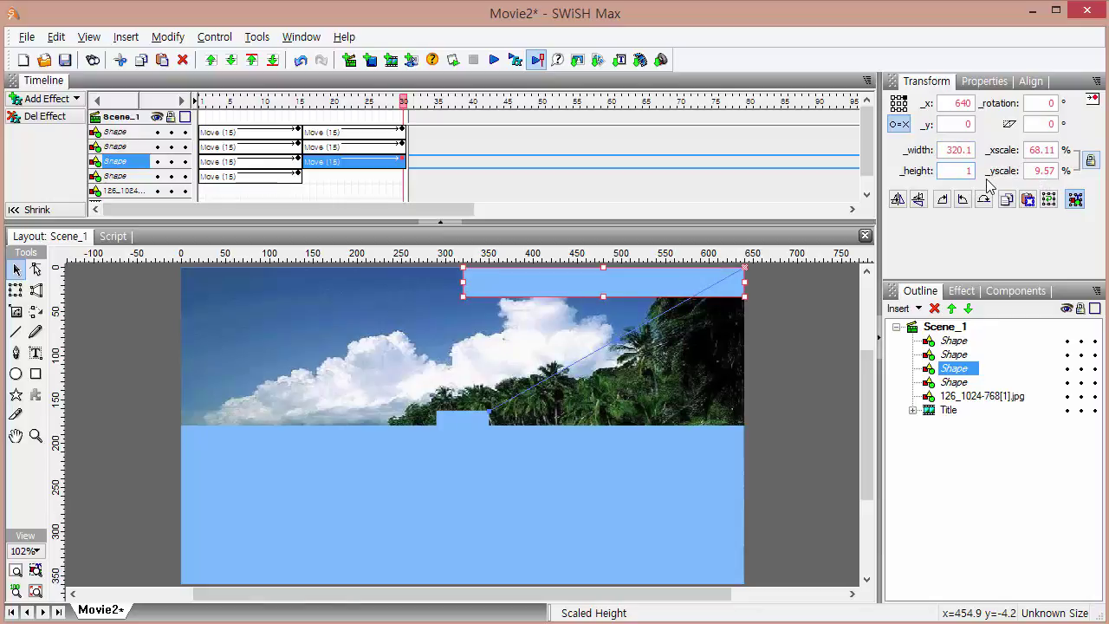
pyautogui.click(956, 150)
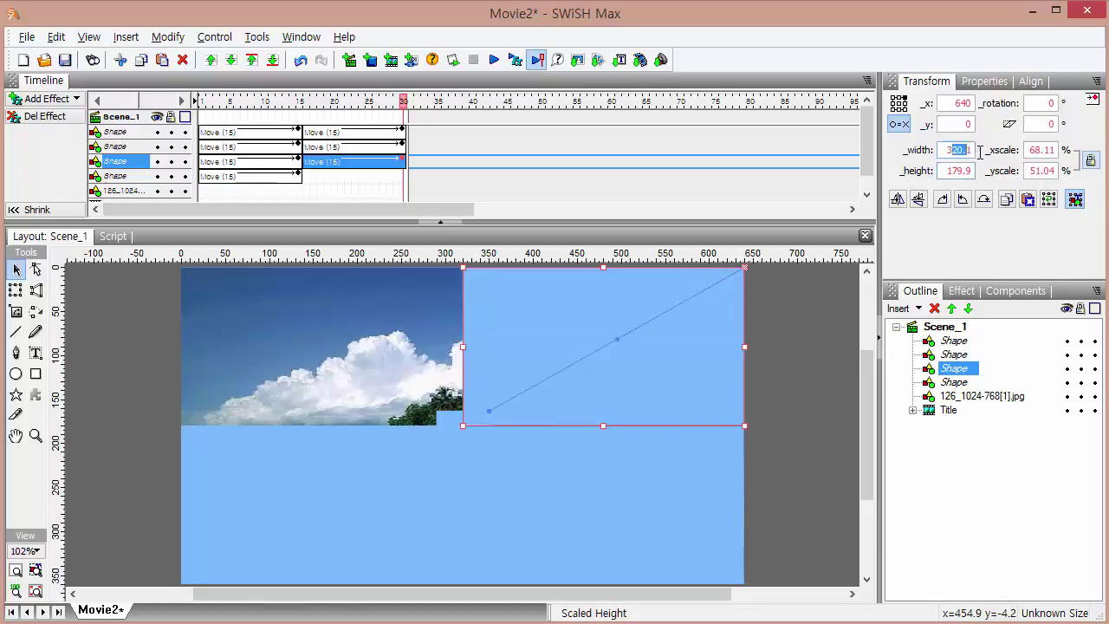
pyautogui.doubleClick(951, 171)
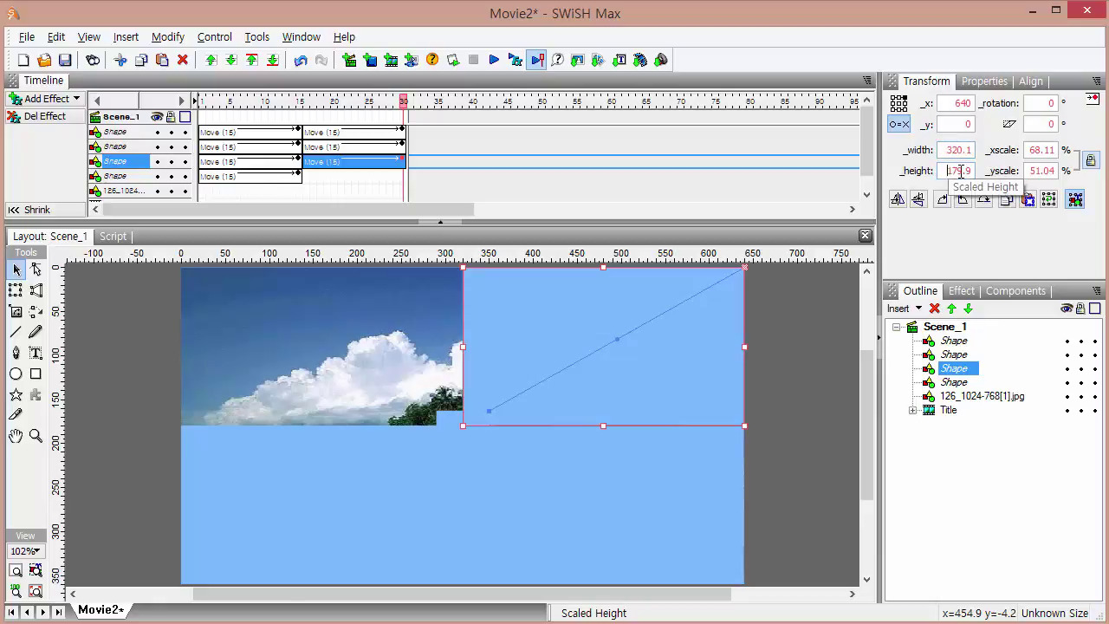
pyautogui.write('180')
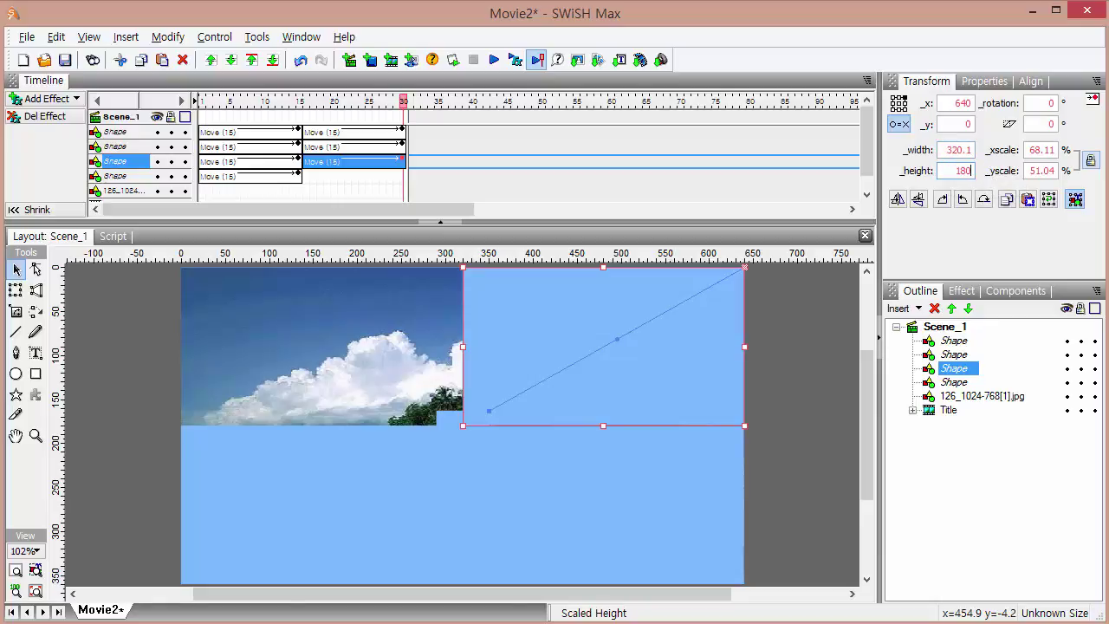
pyautogui.click(962, 150)
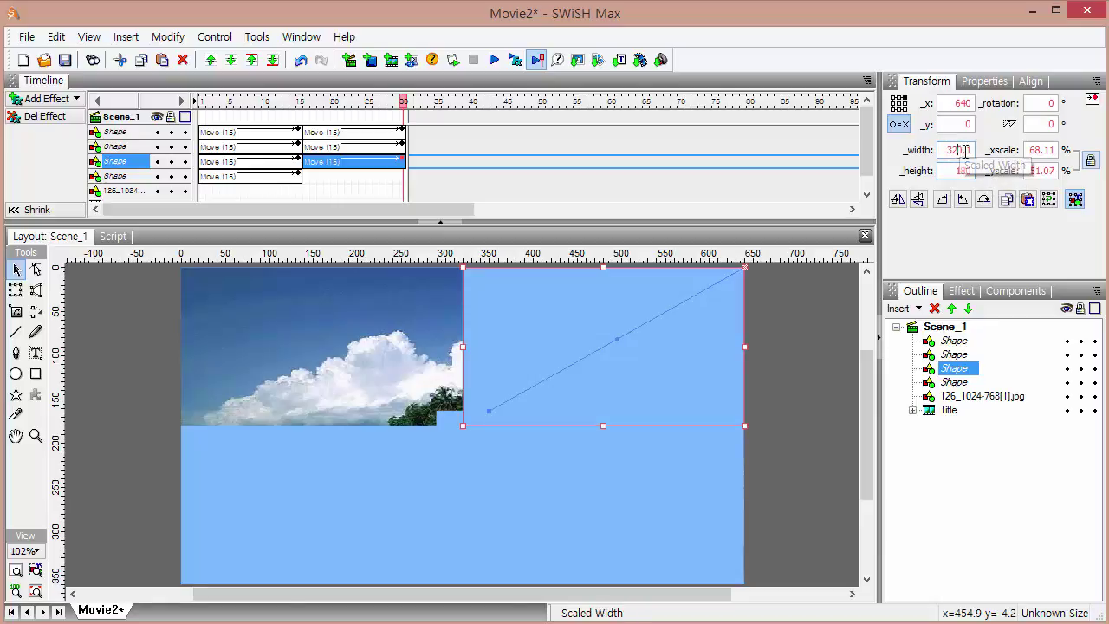
pyautogui.write('320')
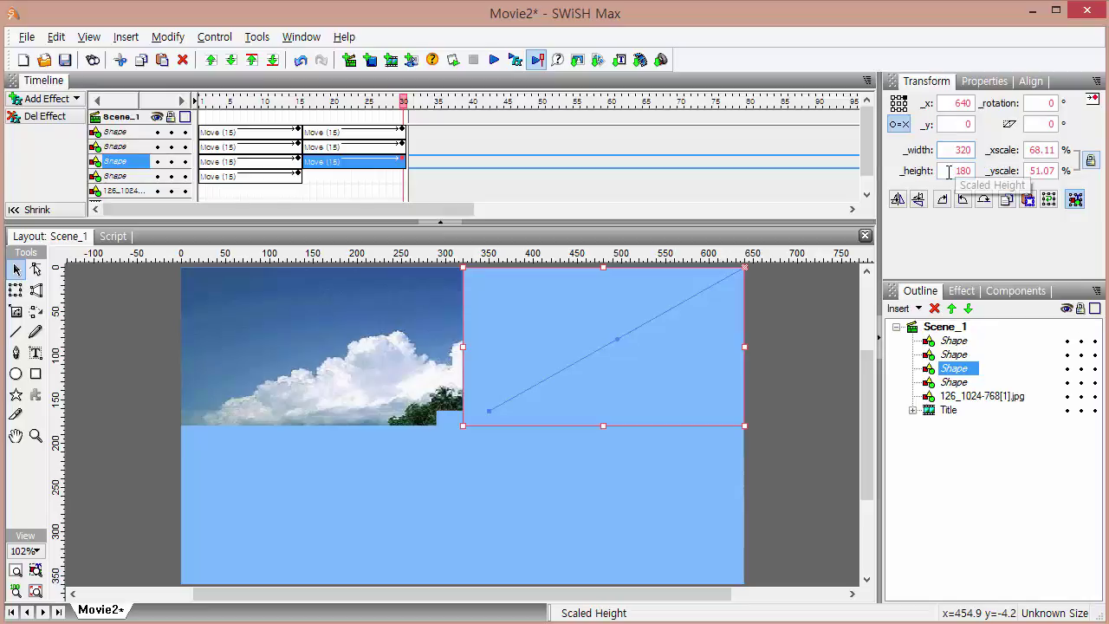
pyautogui.click(951, 171)
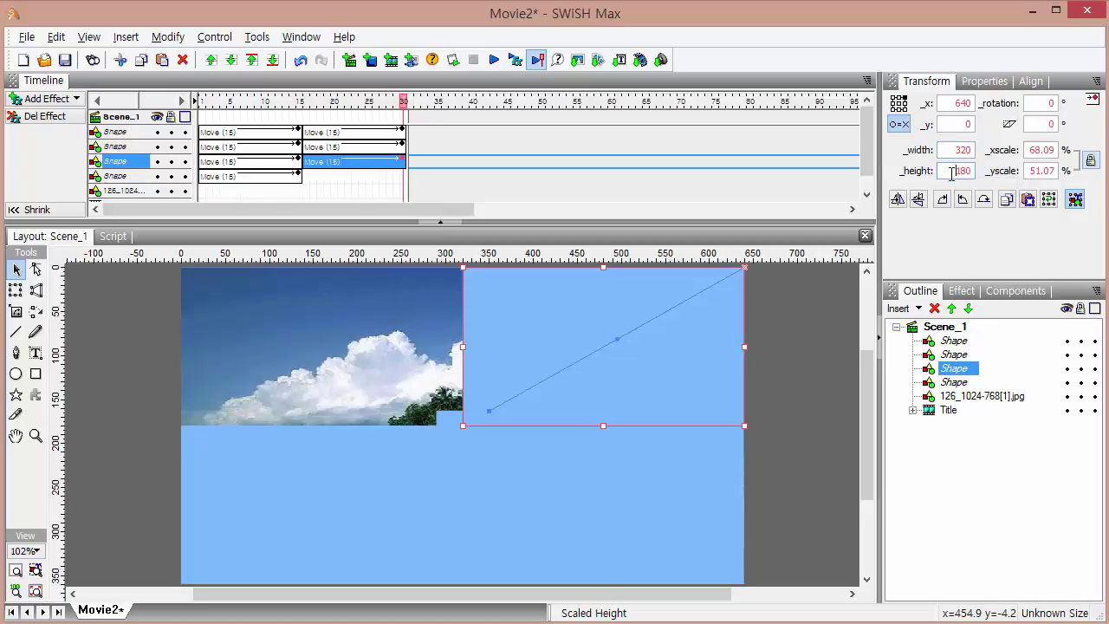
# - Give the fourth shape a Move effect over frames 16 to 30, ending with its top-left corner as reference point at X 0, Y 0
pyautogui.click(406, 180)
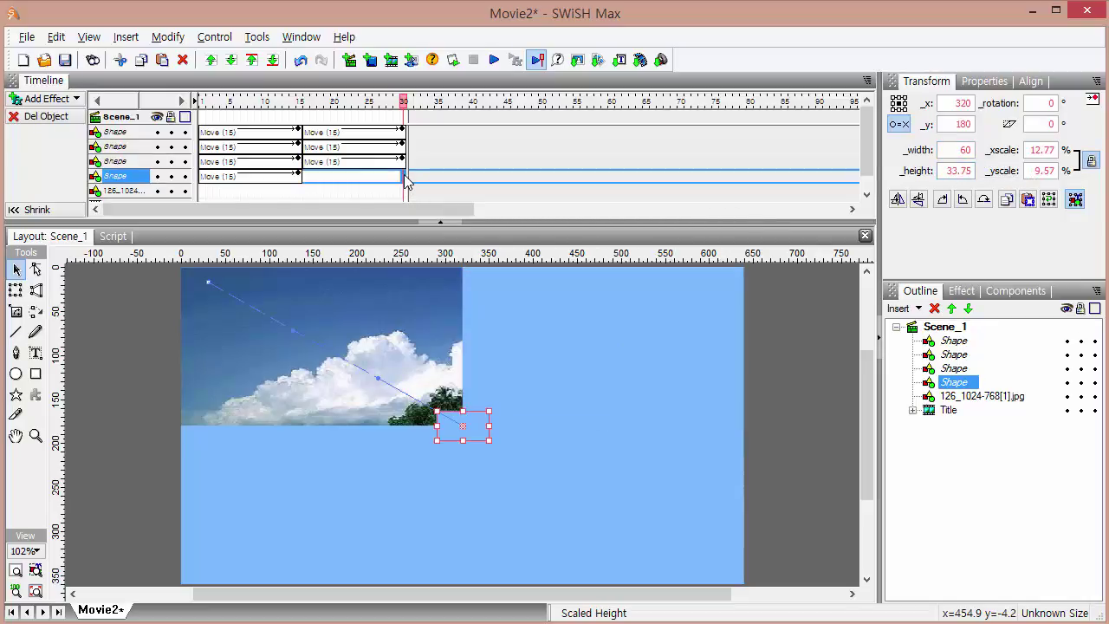
pyautogui.click(894, 99)
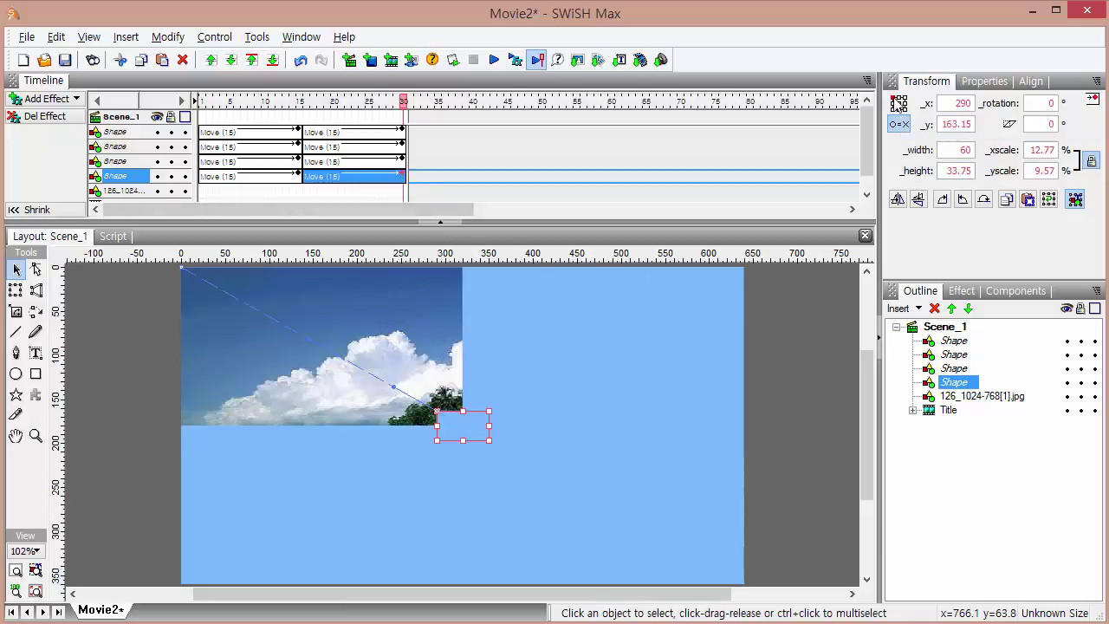
pyautogui.doubleClick(955, 103)
pyautogui.write('0')
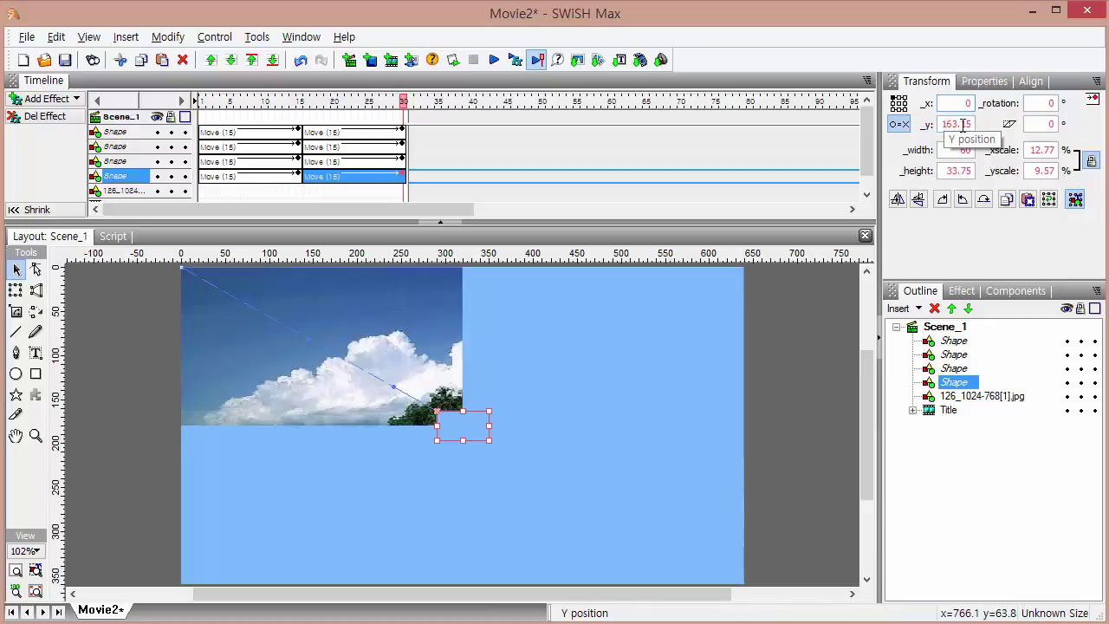
pyautogui.click(962, 124)
pyautogui.write('0')
# - Resize the fourth shape at frame 30 to exactly 320 wide and 180 high, with the proportional scaling lock off
pyautogui.click(952, 149)
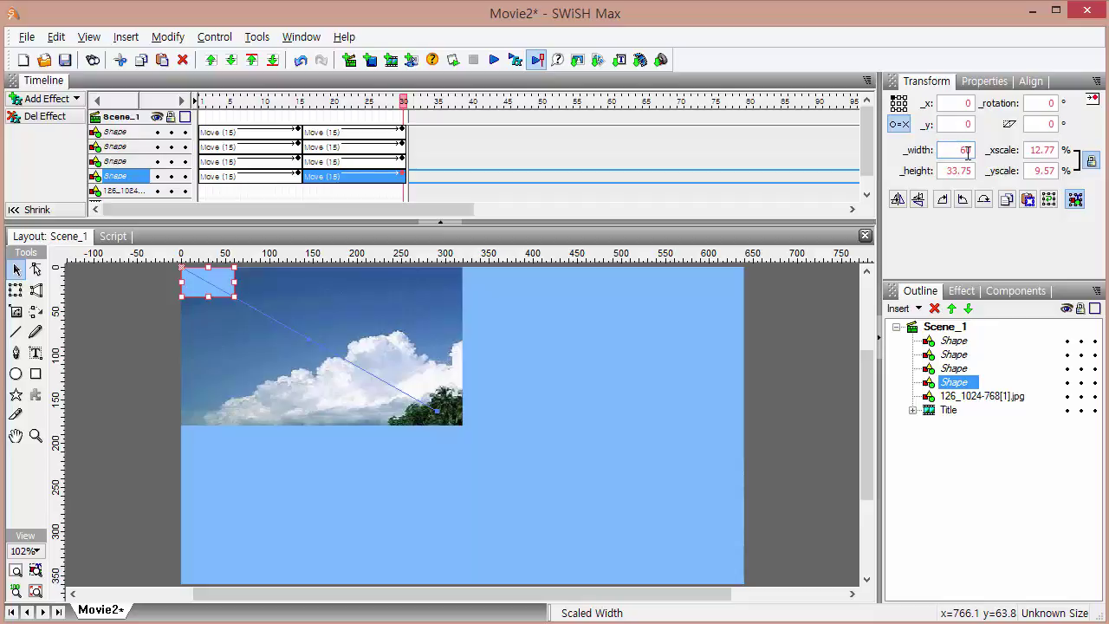
pyautogui.write('320')
pyautogui.click(957, 171)
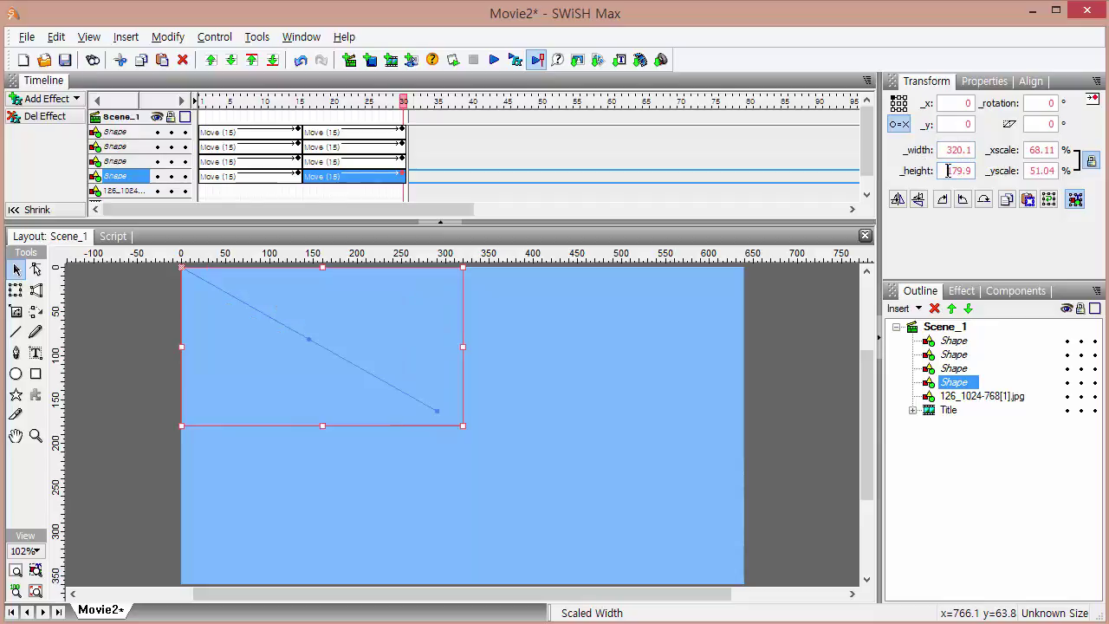
pyautogui.click(1091, 162)
pyautogui.click(960, 154)
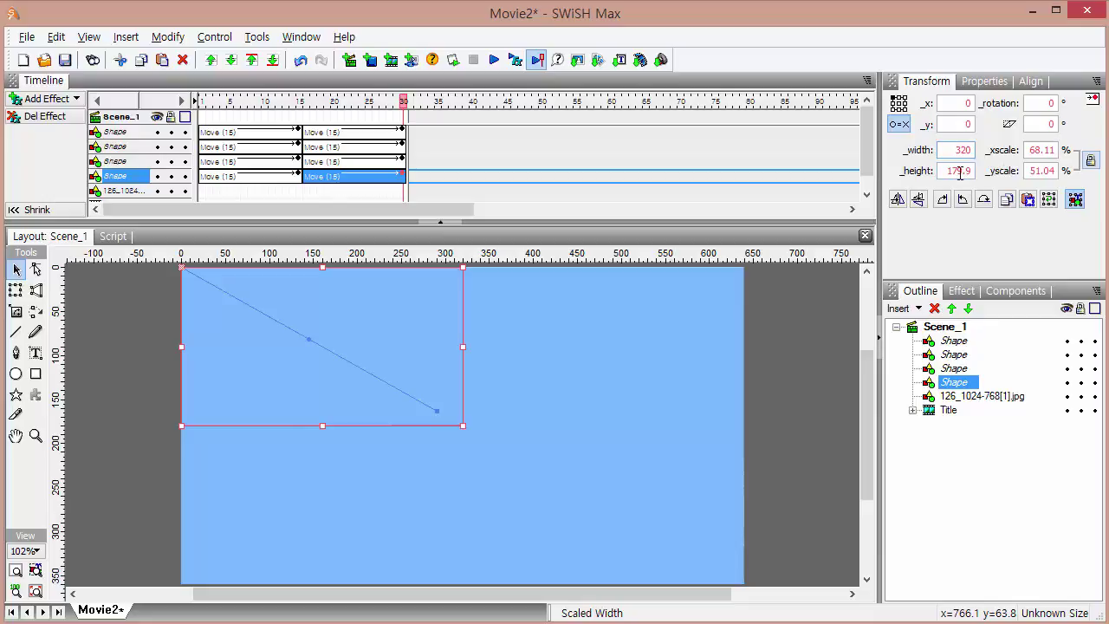
pyautogui.click(959, 170)
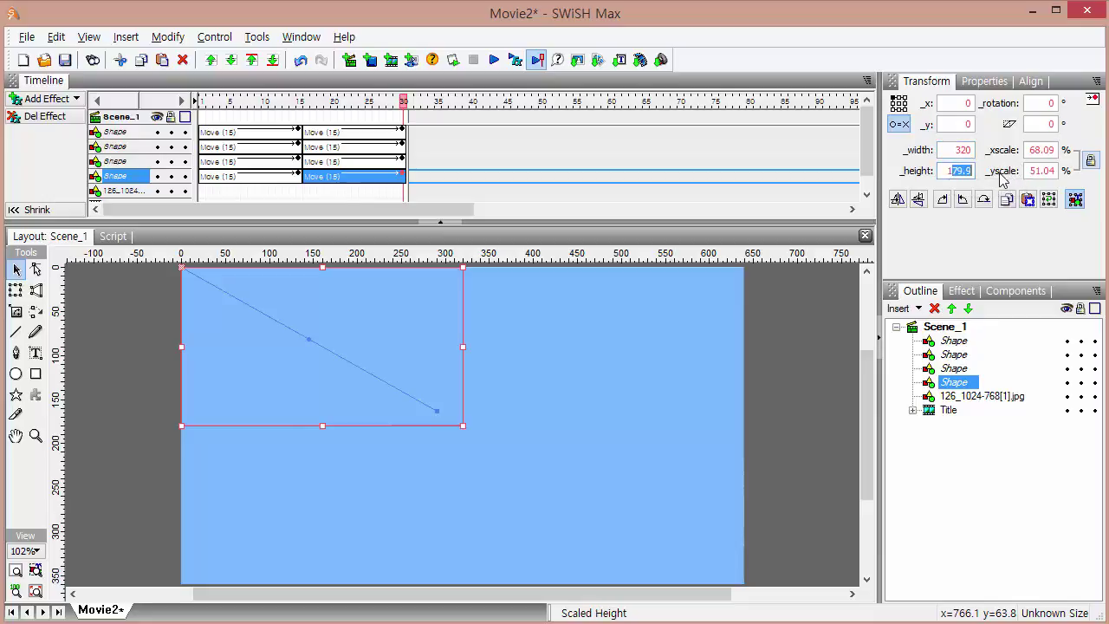
pyautogui.write('16')
pyautogui.press('Return')
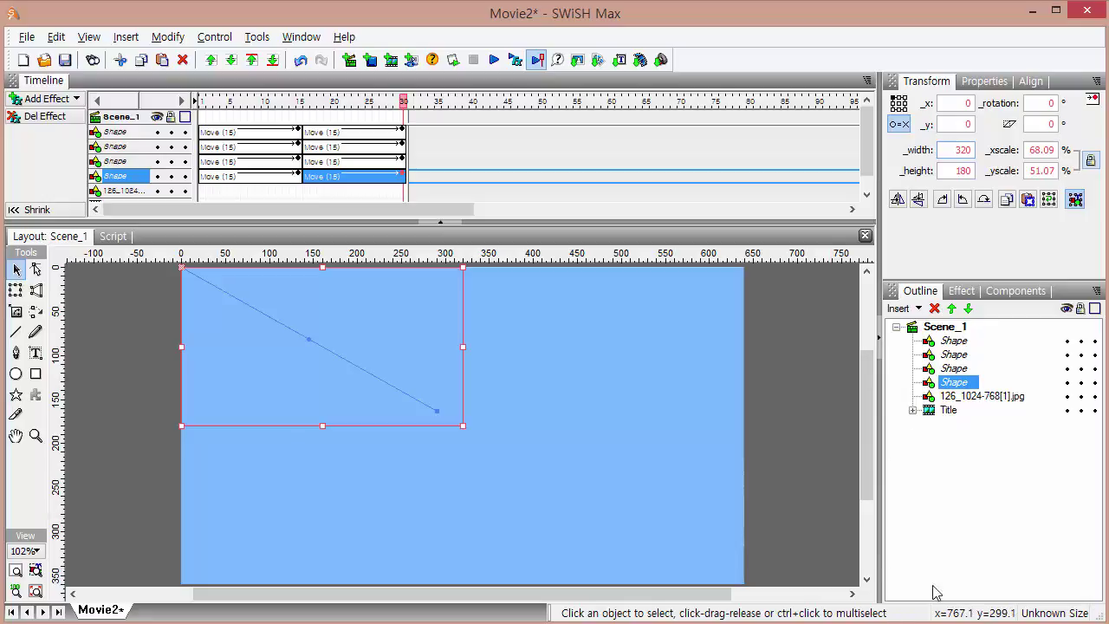
# - Group all four shapes as a movie clip named mask
pyautogui.keyDown('shift'); pyautogui.click(954, 342); pyautogui.keyUp('shift')
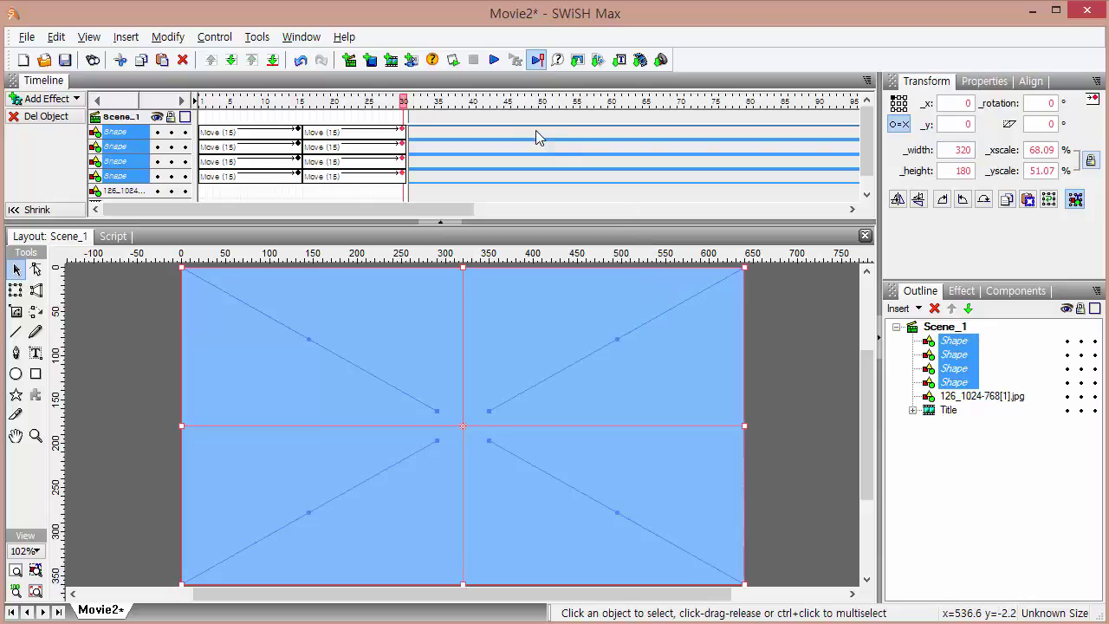
pyautogui.click(168, 36)
pyautogui.moveTo(277, 82)
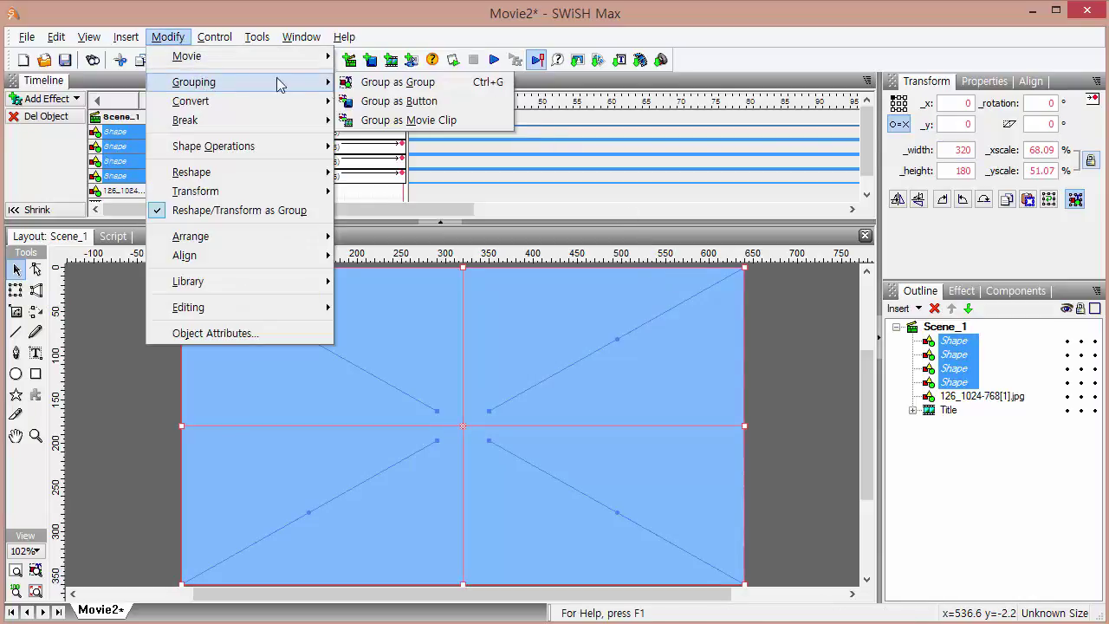
pyautogui.click(425, 122)
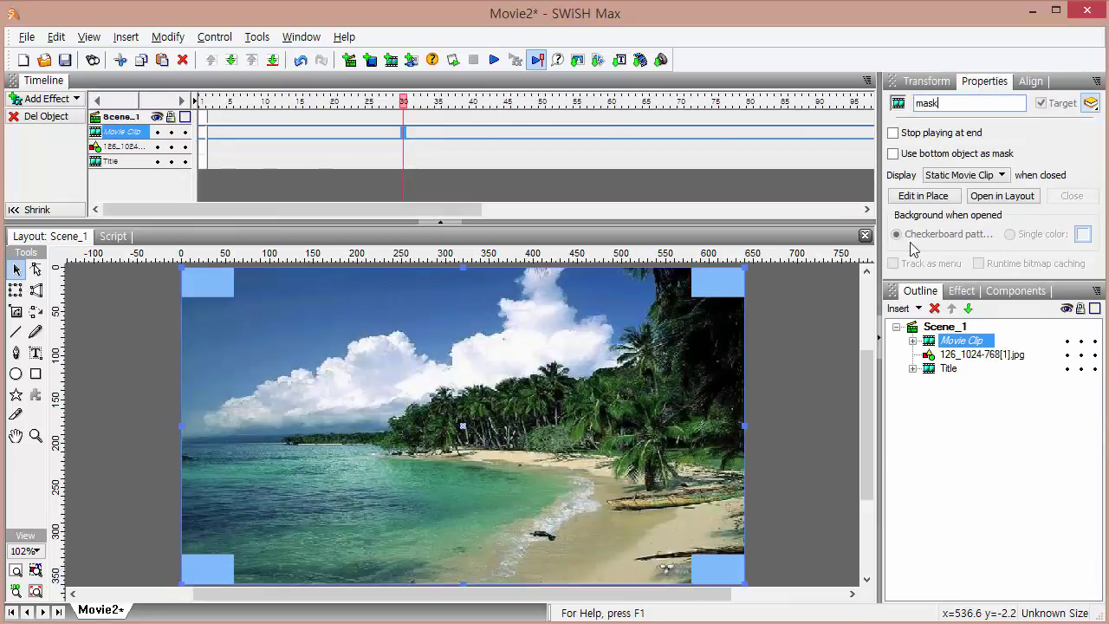
# - Add a stop() action at frame 30 of the mask movie clip's own timeline, then collapse the clip
pyautogui.click(912, 341)
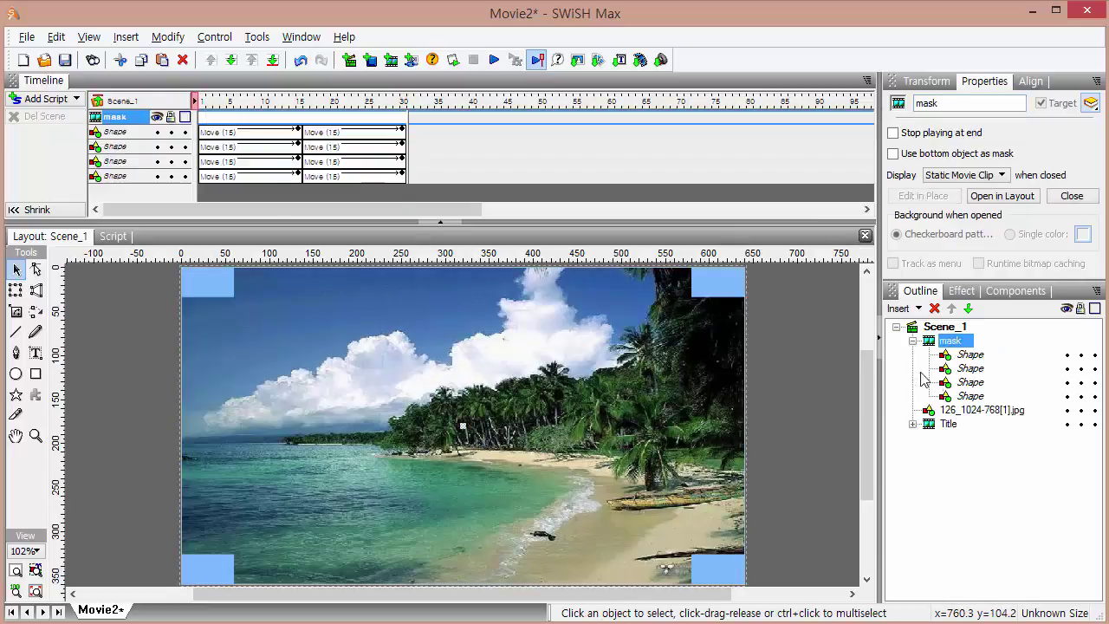
pyautogui.click(410, 124)
pyautogui.rightClick(407, 119)
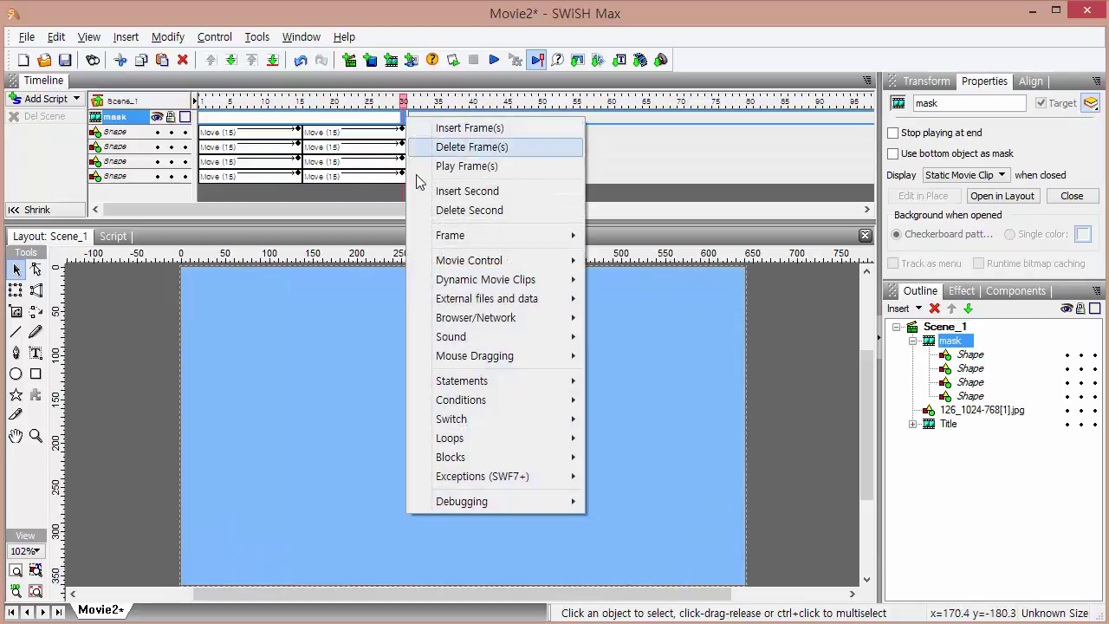
pyautogui.moveTo(485, 261)
pyautogui.click(621, 279)
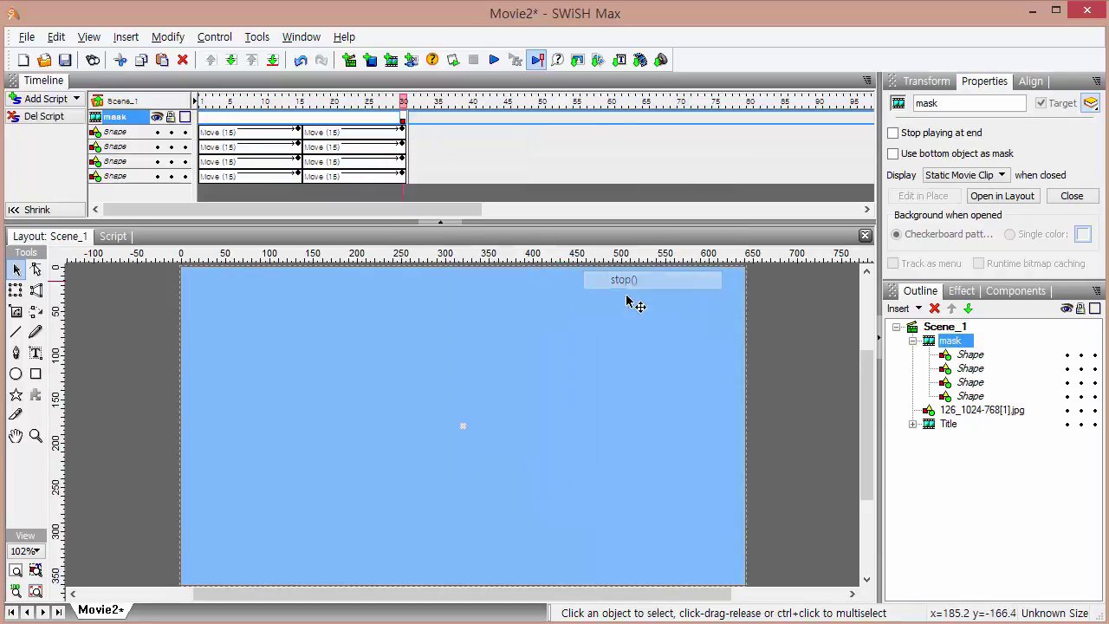
pyautogui.click(913, 341)
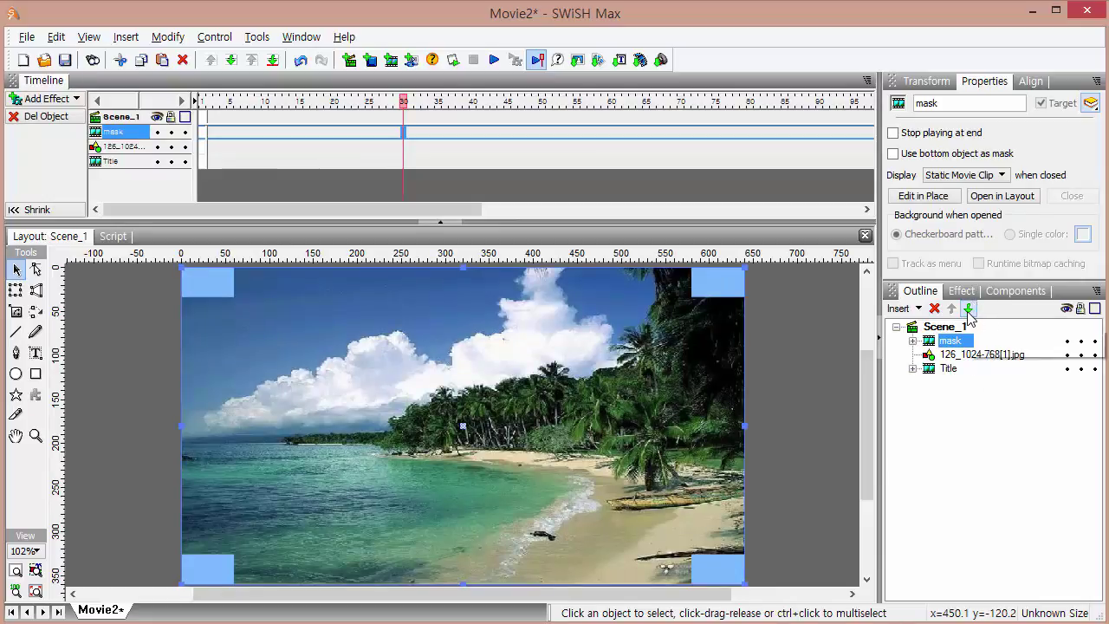
# - Reorder the scene objects so mask lies beneath the 126_1024-768[1].jpg image and Title sits above both
pyautogui.click(969, 310)
pyautogui.click(948, 371)
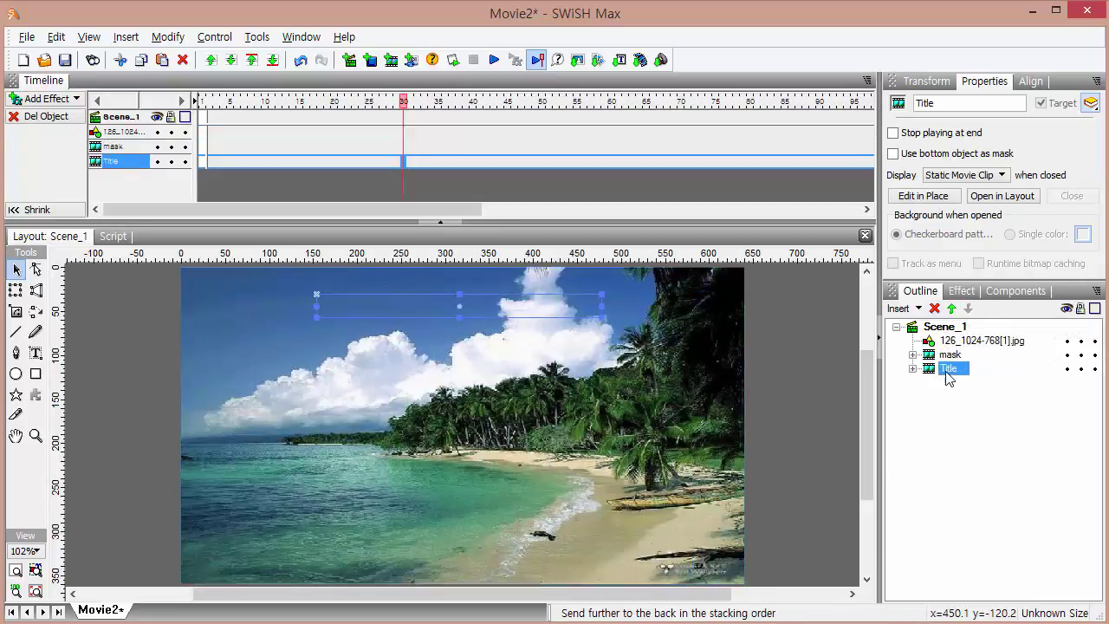
pyautogui.moveTo(948, 373); pyautogui.dragTo(947, 343)
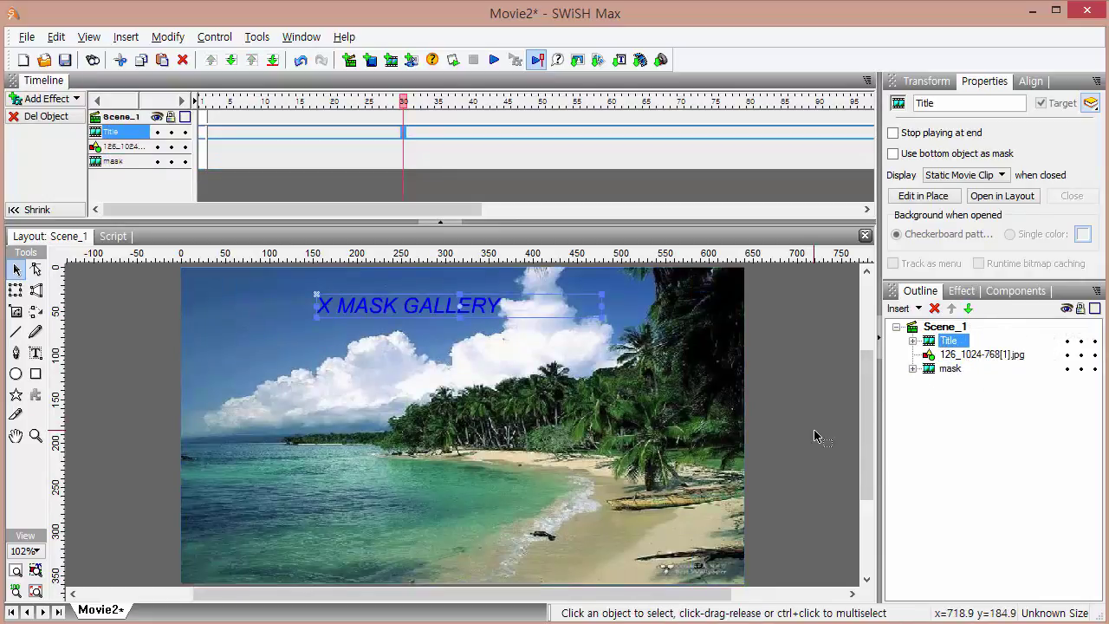
# - Recolour the X MASK GALLERY text white and shift the Title clip closer to the image's top-left corner
pyautogui.click(914, 342)
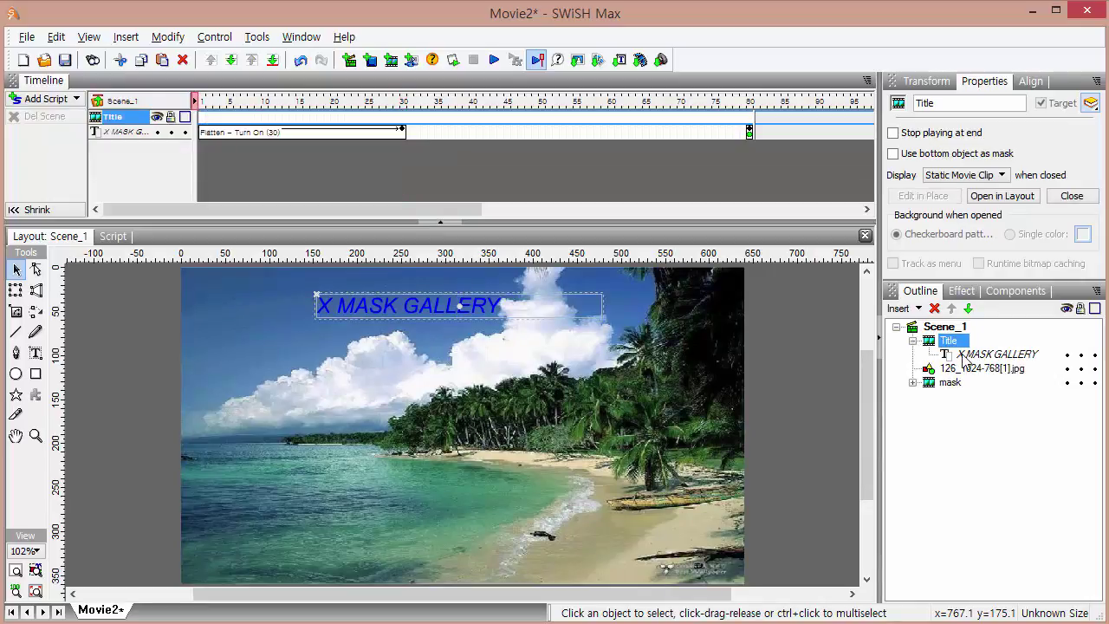
pyautogui.click(963, 354)
pyautogui.click(1036, 133)
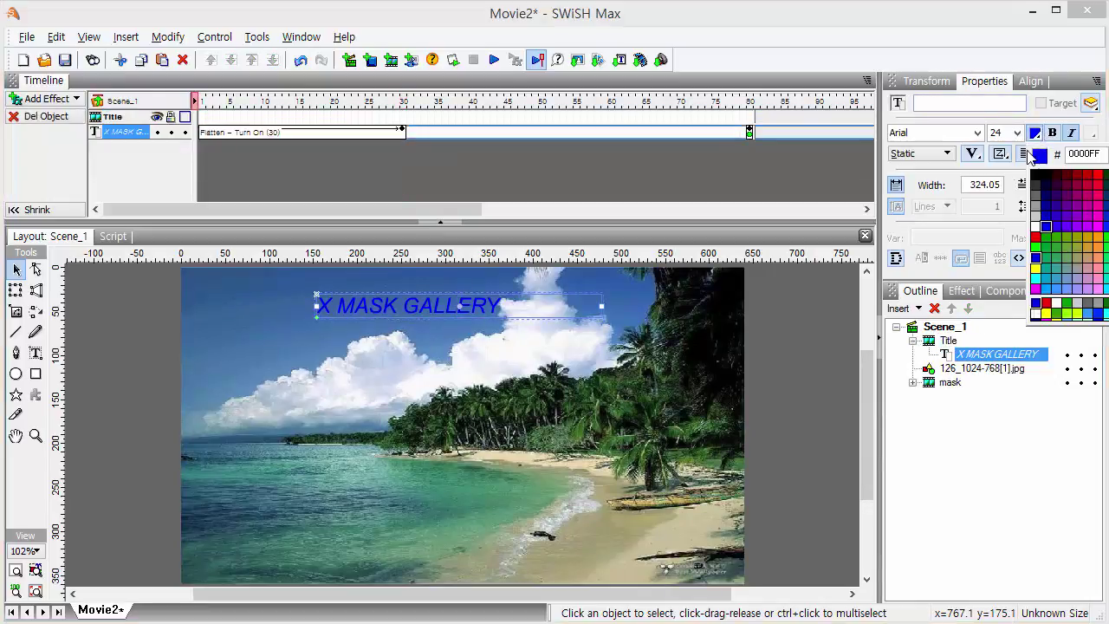
pyautogui.click(1036, 227)
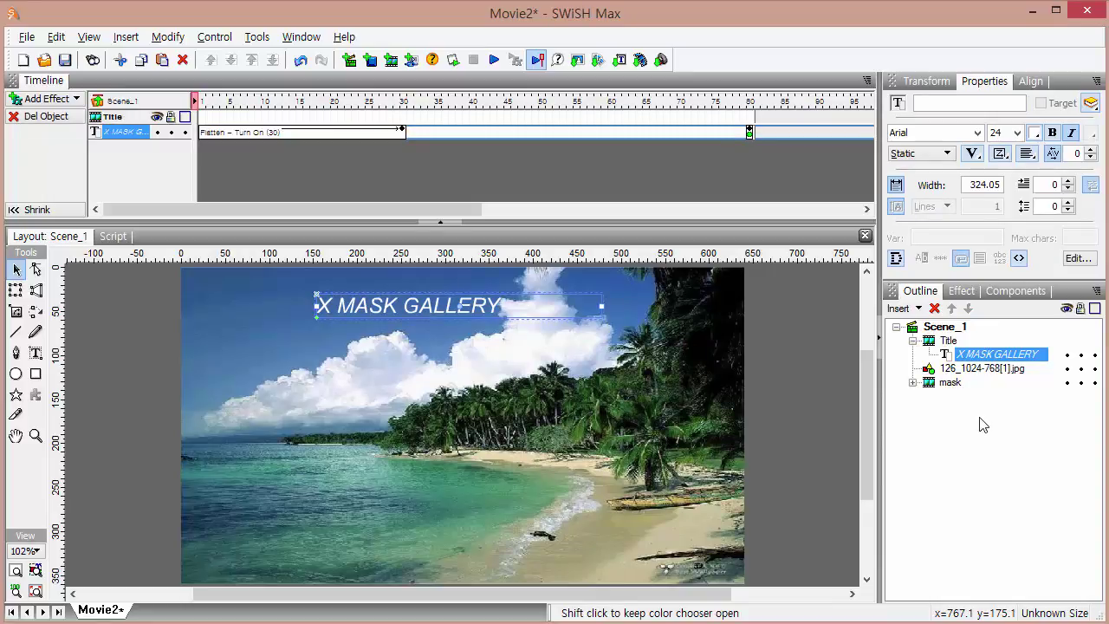
pyautogui.click(920, 343)
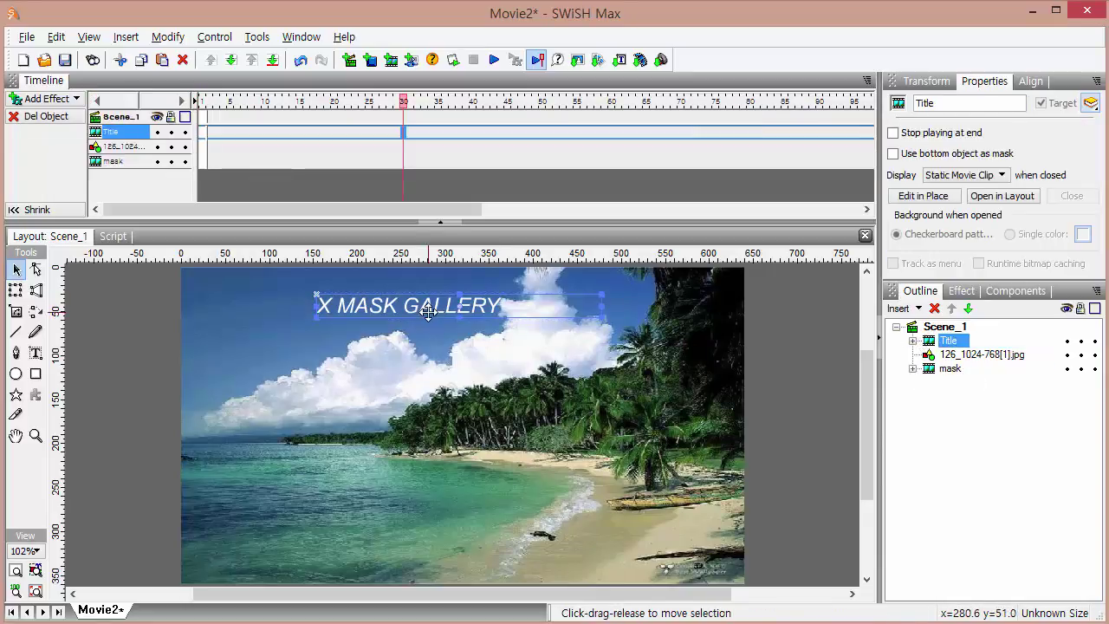
pyautogui.moveTo(427, 313); pyautogui.dragTo(369, 299)
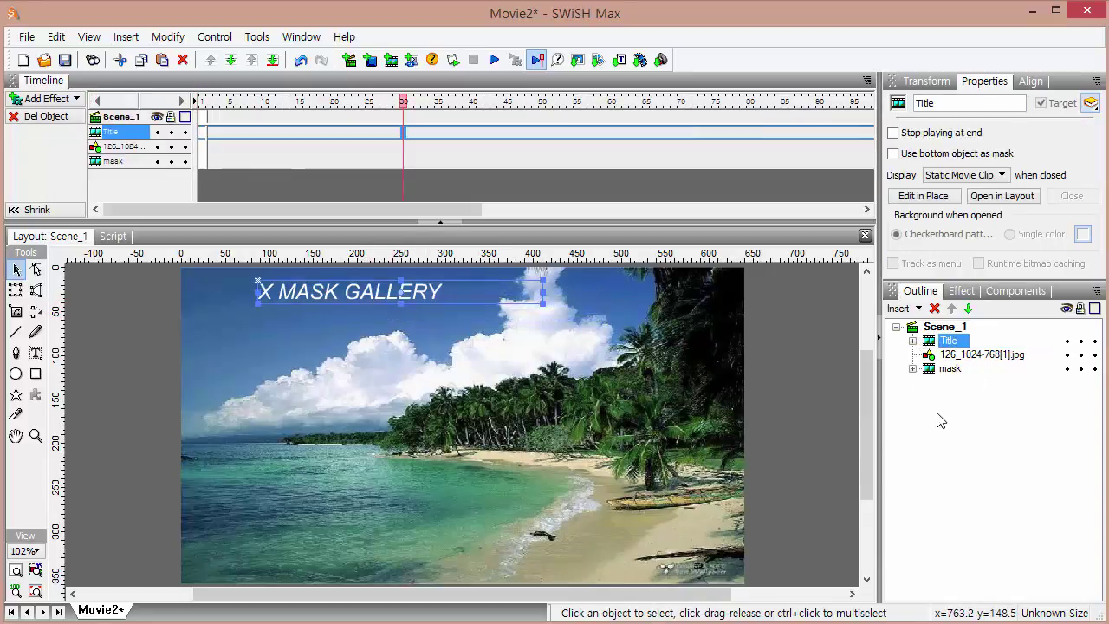
# - Group the mask clip and the 126_1024-768[1].jpg image as a movie clip and name it Gallery
pyautogui.click(950, 370)
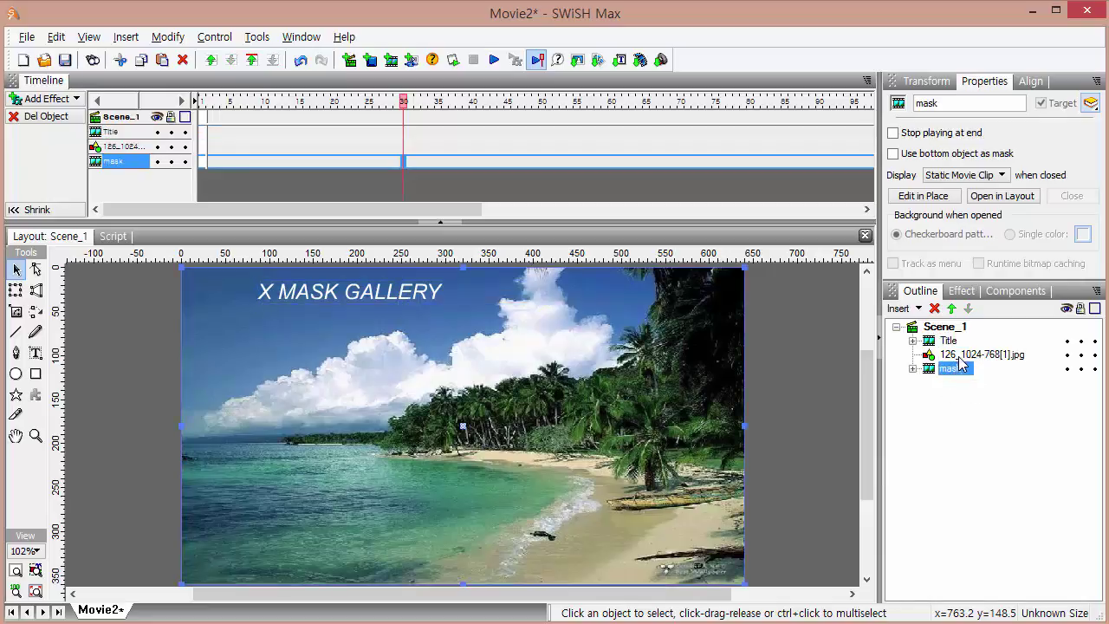
pyautogui.keyDown('ctrl'); pyautogui.click(959, 359); pyautogui.keyUp('ctrl')
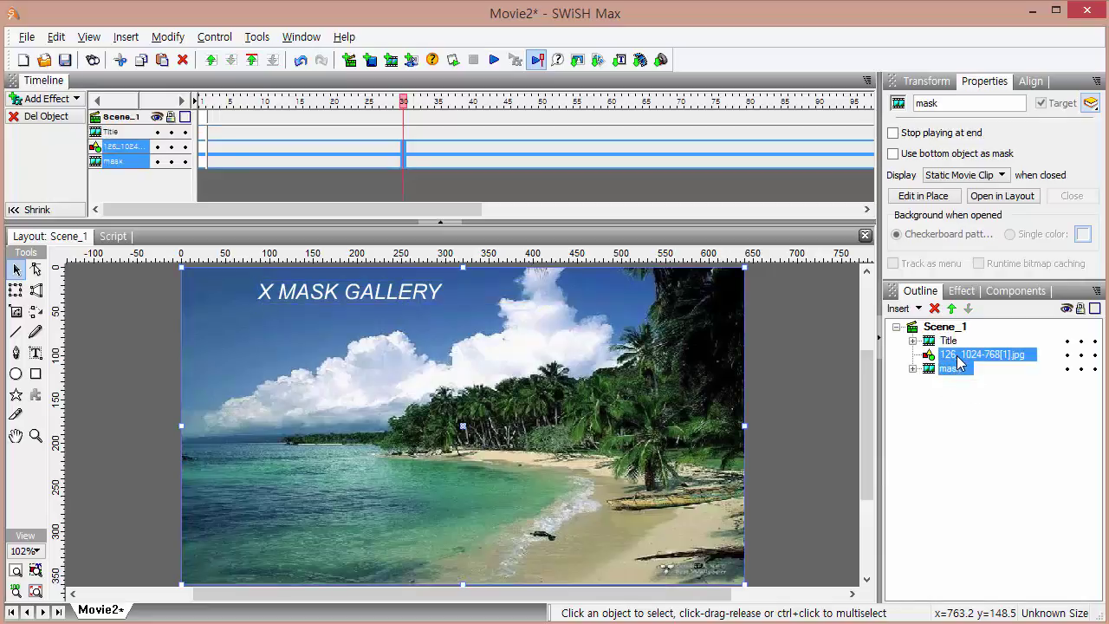
pyautogui.click(167, 37)
pyautogui.moveTo(199, 81)
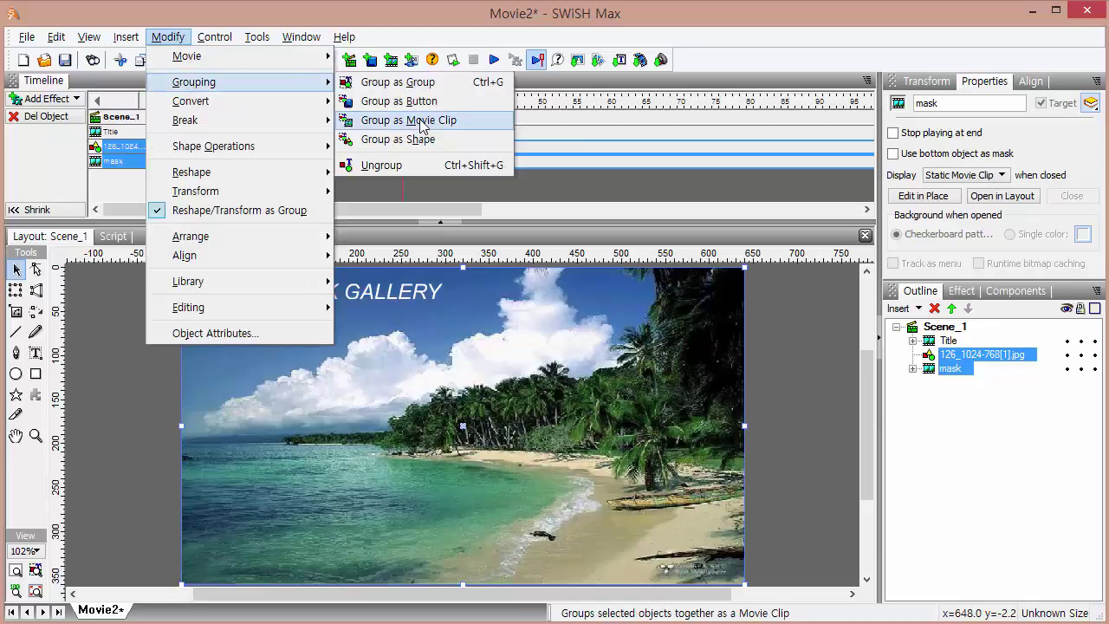
pyautogui.click(420, 121)
pyautogui.click(956, 106)
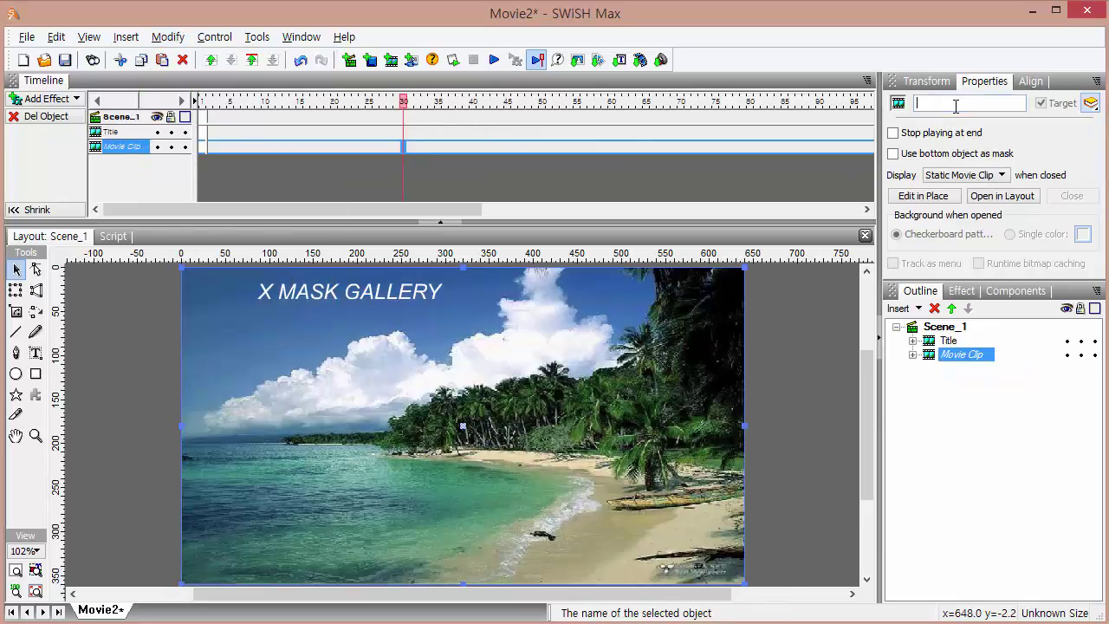
pyautogui.write('G')
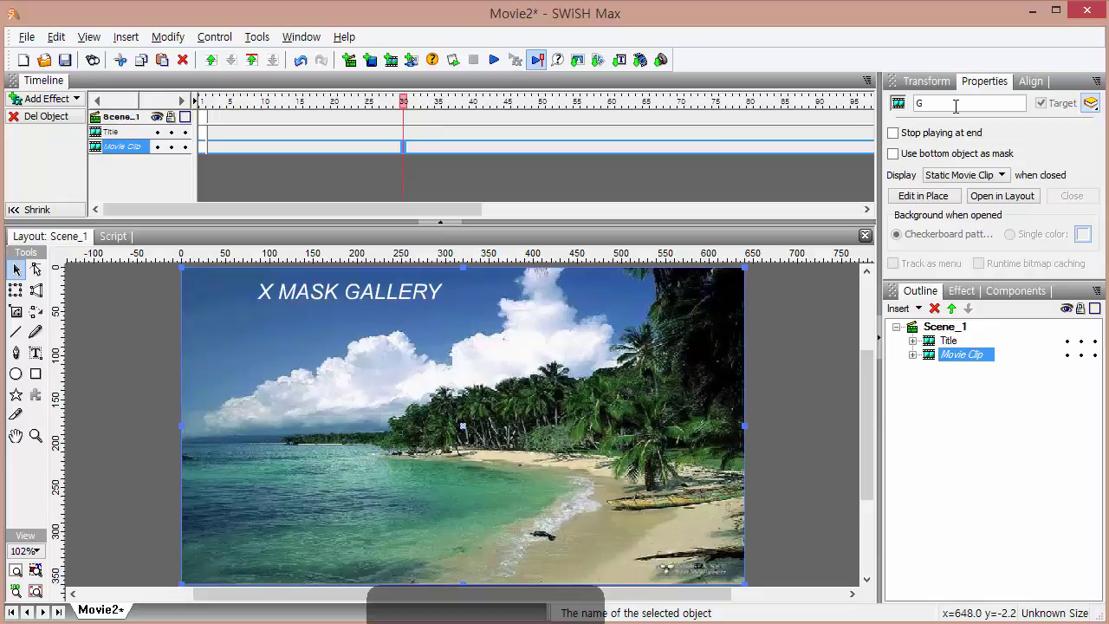
pyautogui.write('allery')
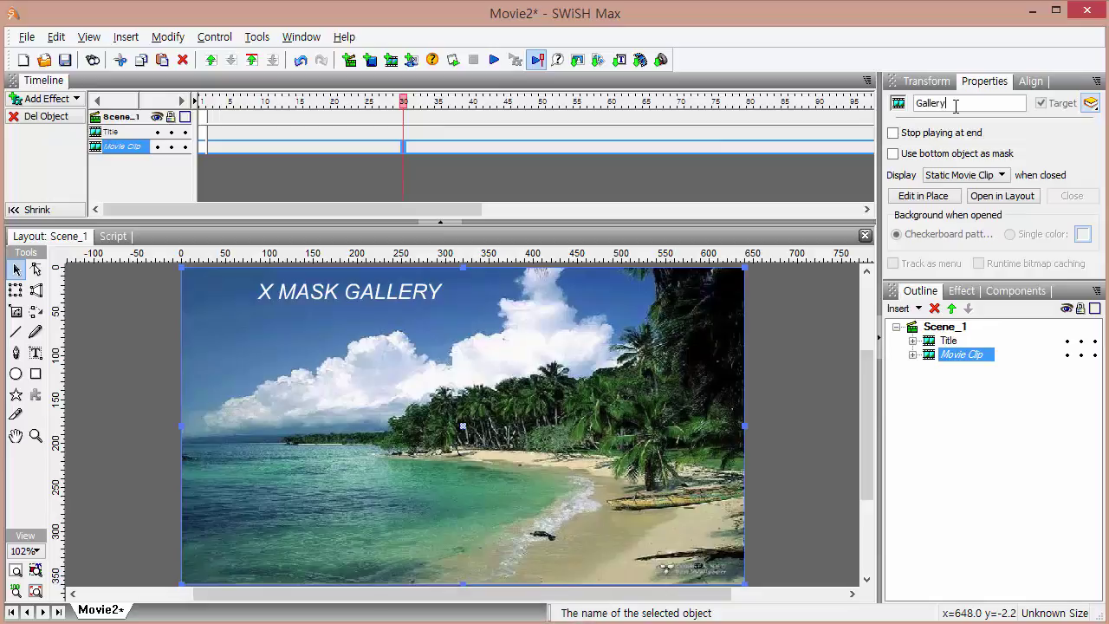
# - Copy the 126_1024-768[1].jpg image inside the Gallery clip and paste it in place four times
pyautogui.click(913, 355)
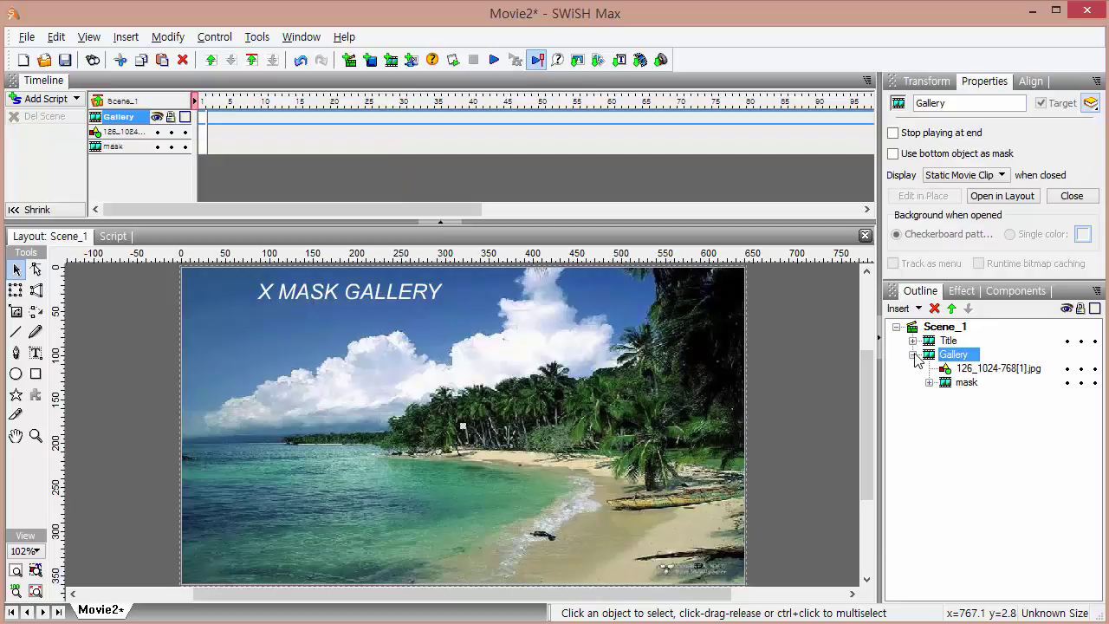
pyautogui.click(981, 373)
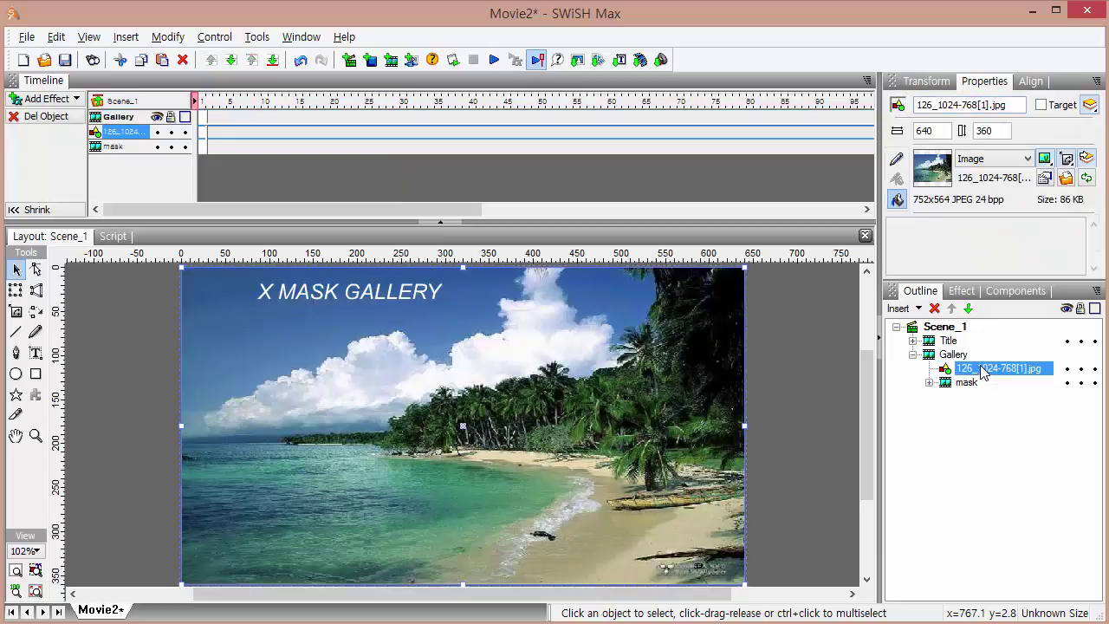
pyautogui.rightClick(983, 372)
pyautogui.click(1035, 394)
pyautogui.rightClick(964, 367)
pyautogui.click(1007, 435)
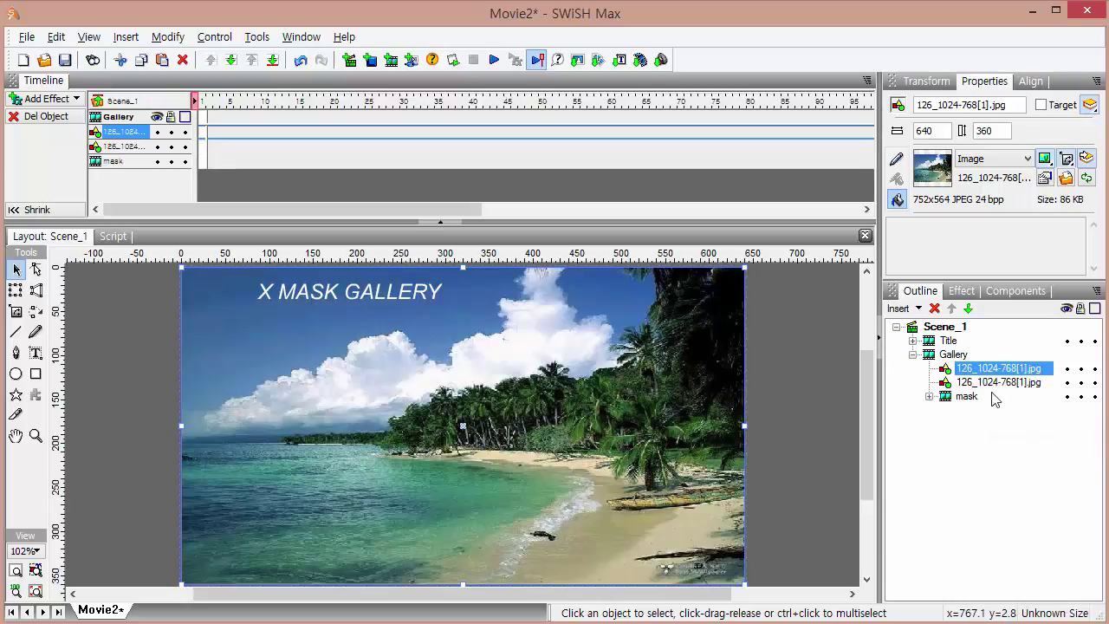
pyautogui.rightClick(965, 370)
pyautogui.click(1005, 436)
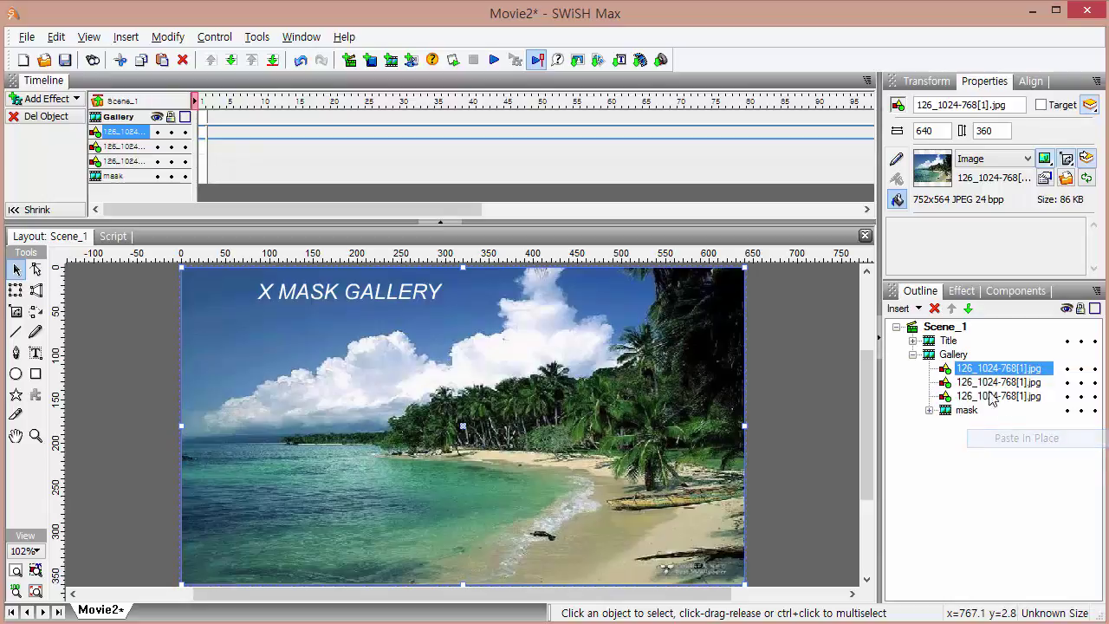
pyautogui.rightClick(969, 367)
pyautogui.click(1007, 435)
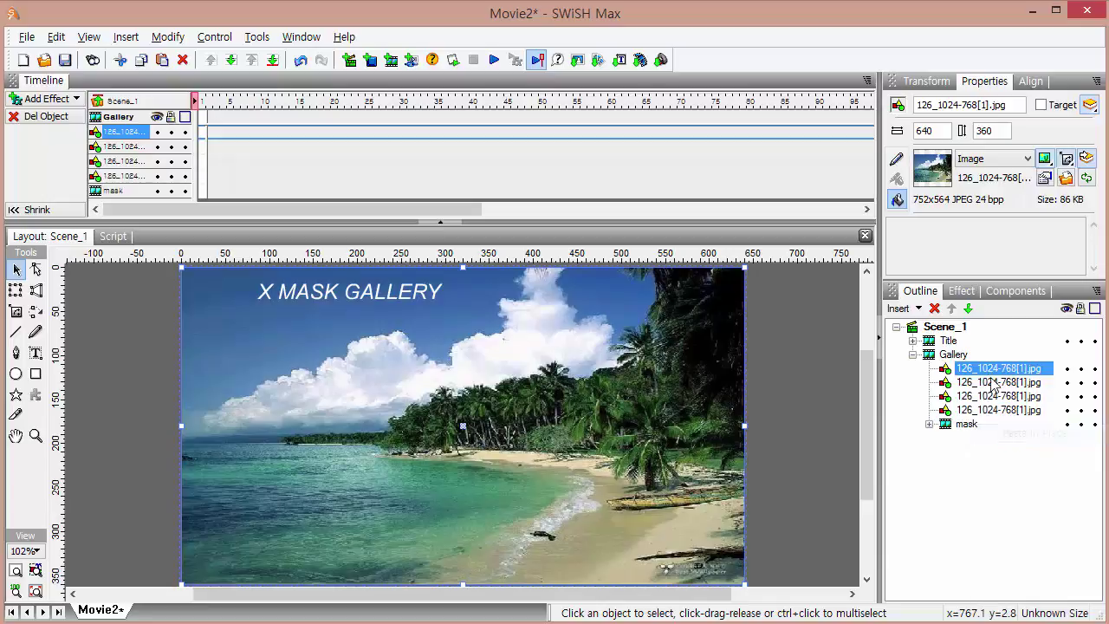
pyautogui.rightClick(968, 367)
pyautogui.click(1021, 436)
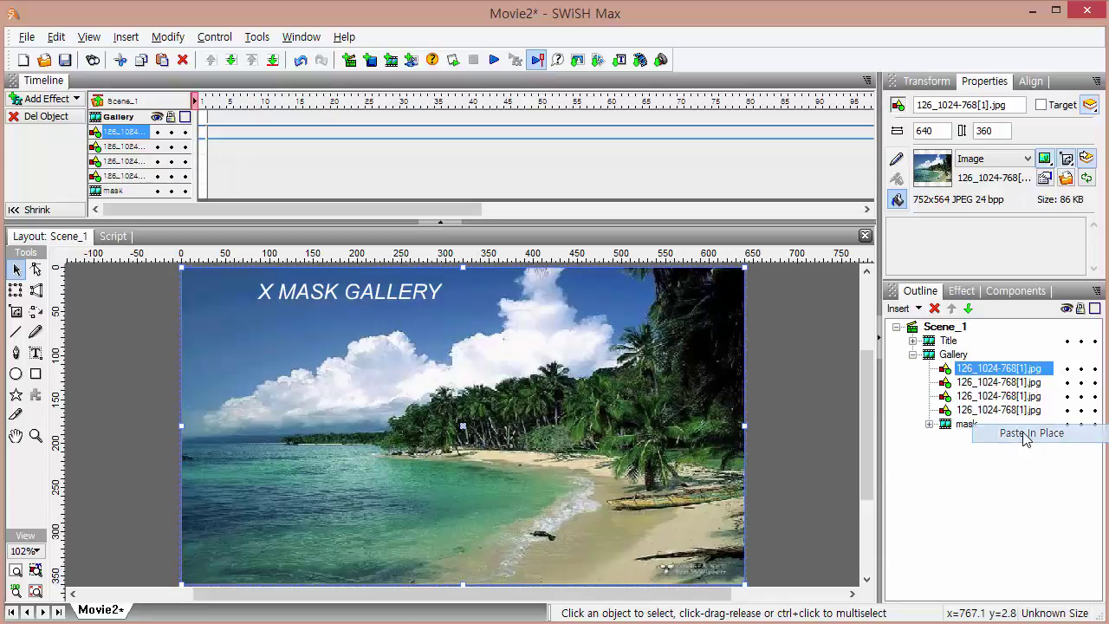
# - Replace the picture in the topmost Gallery image copy with 1중국운남성여강풍경.jpg from the 풍경-2 folder
pyautogui.click(1066, 178)
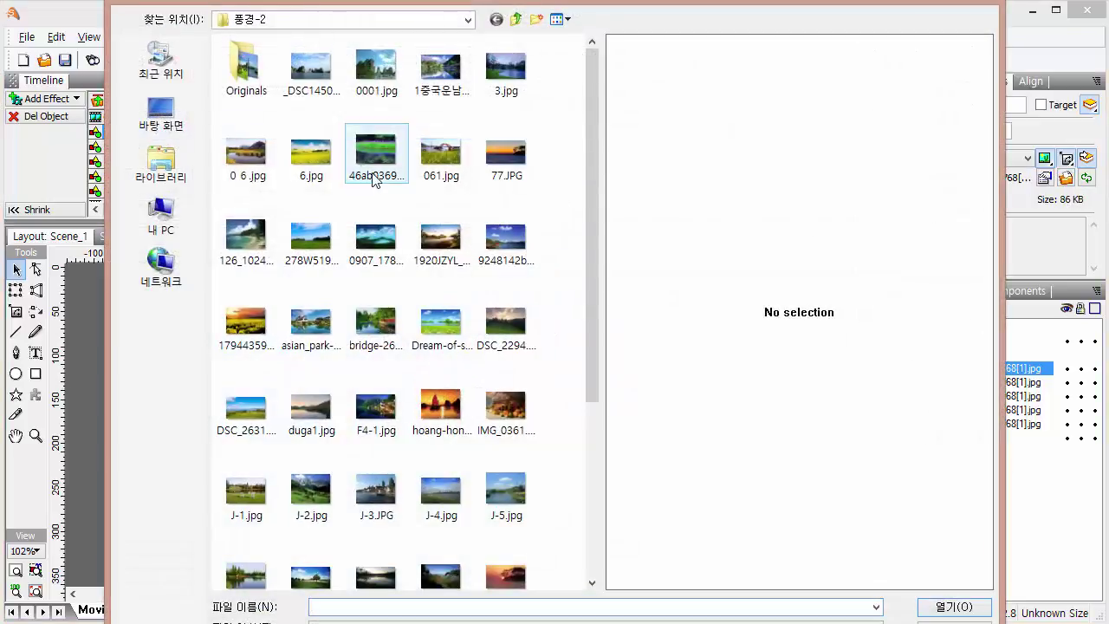
pyautogui.click(438, 76)
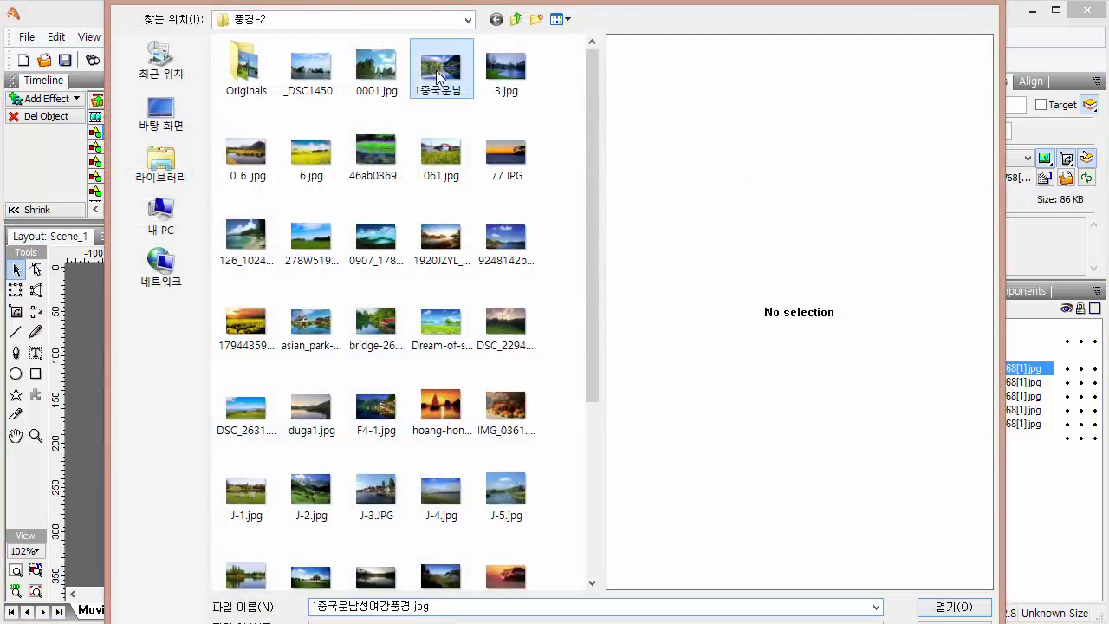
pyautogui.doubleClick(438, 76)
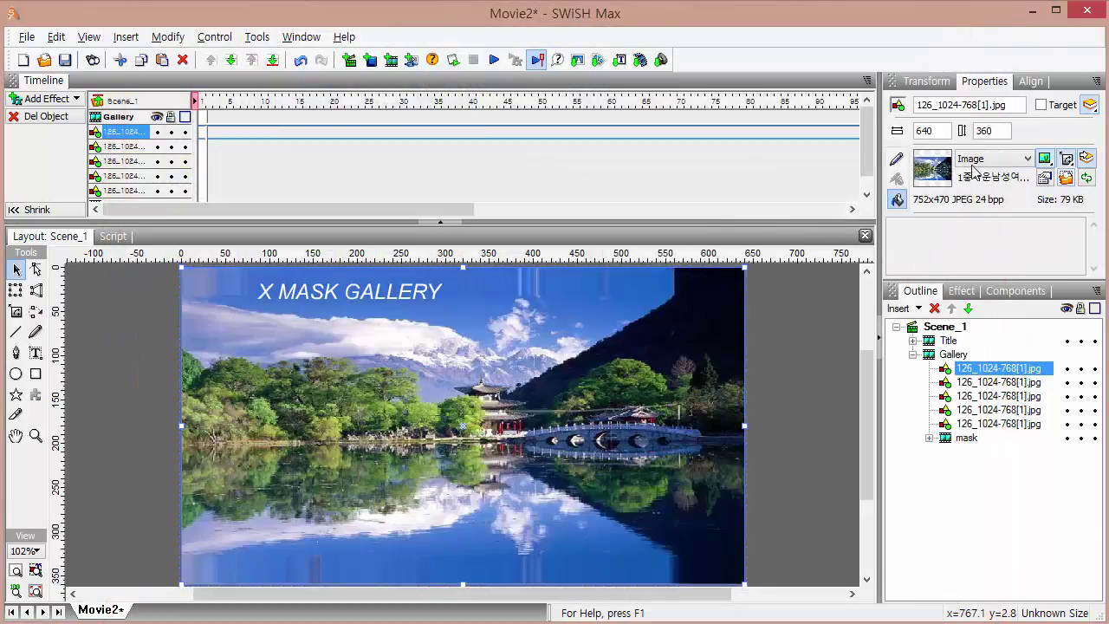
# - Refit the topmost copy's picture by switching its fill to Solid and back to Image, and hide that copy
pyautogui.click(974, 165)
pyautogui.click(974, 181)
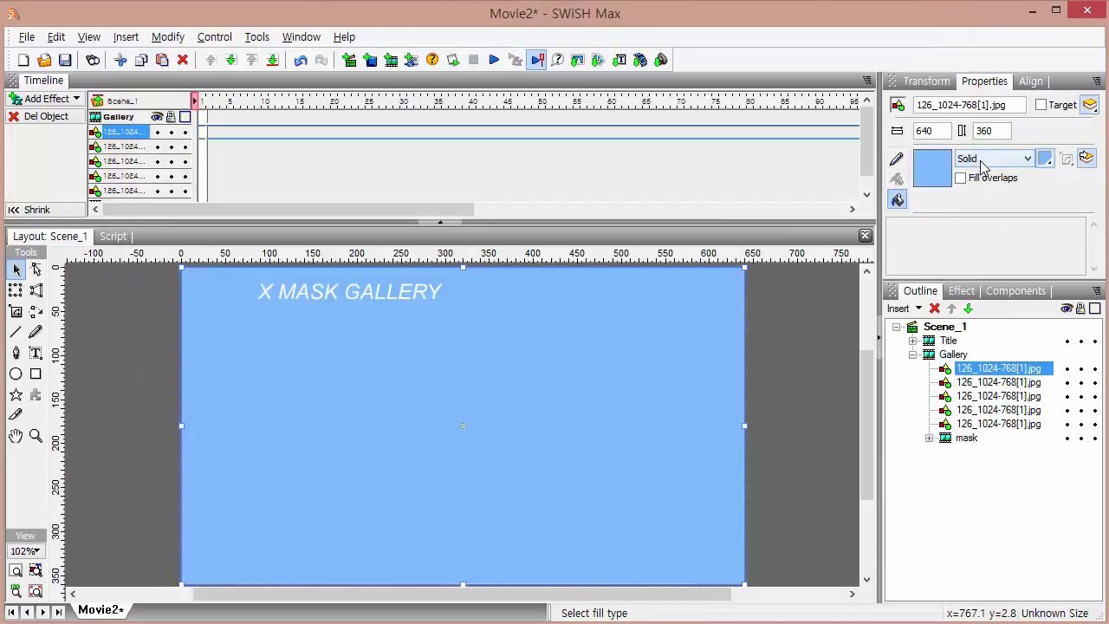
pyautogui.click(985, 164)
pyautogui.click(987, 208)
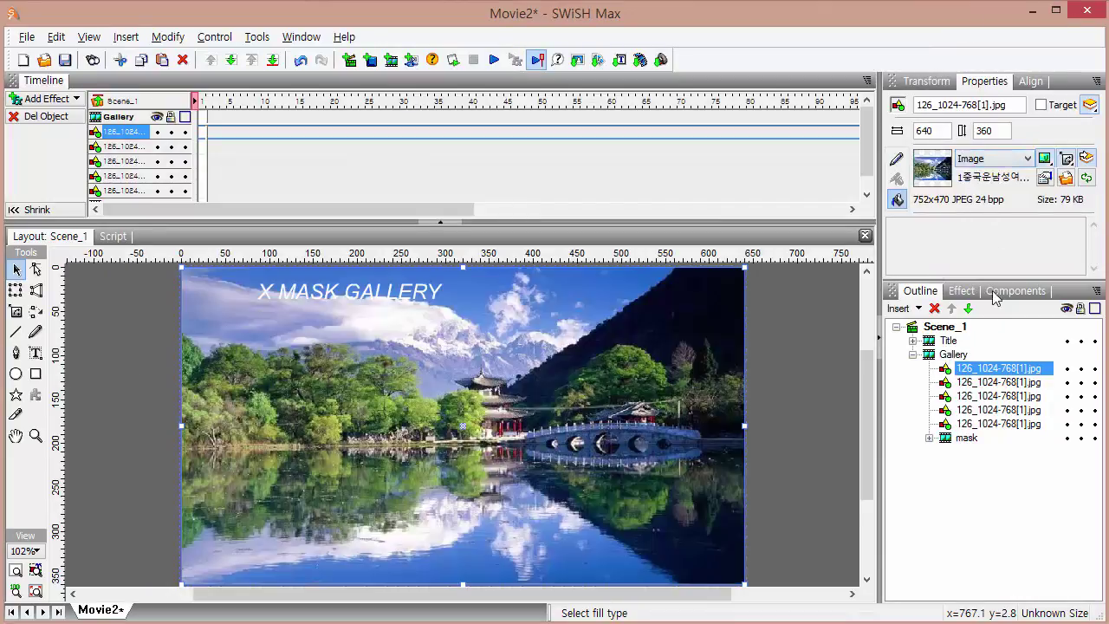
pyautogui.click(1068, 368)
# - Replace the picture in the second Gallery image copy with the bridge-263790 photo
pyautogui.click(1009, 383)
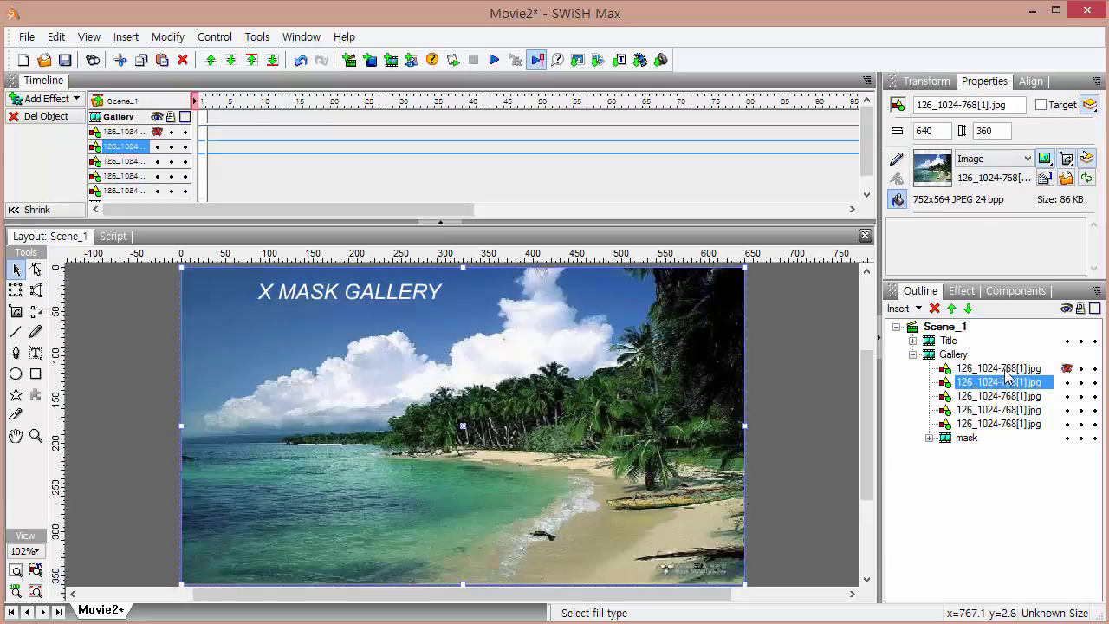
pyautogui.click(1061, 176)
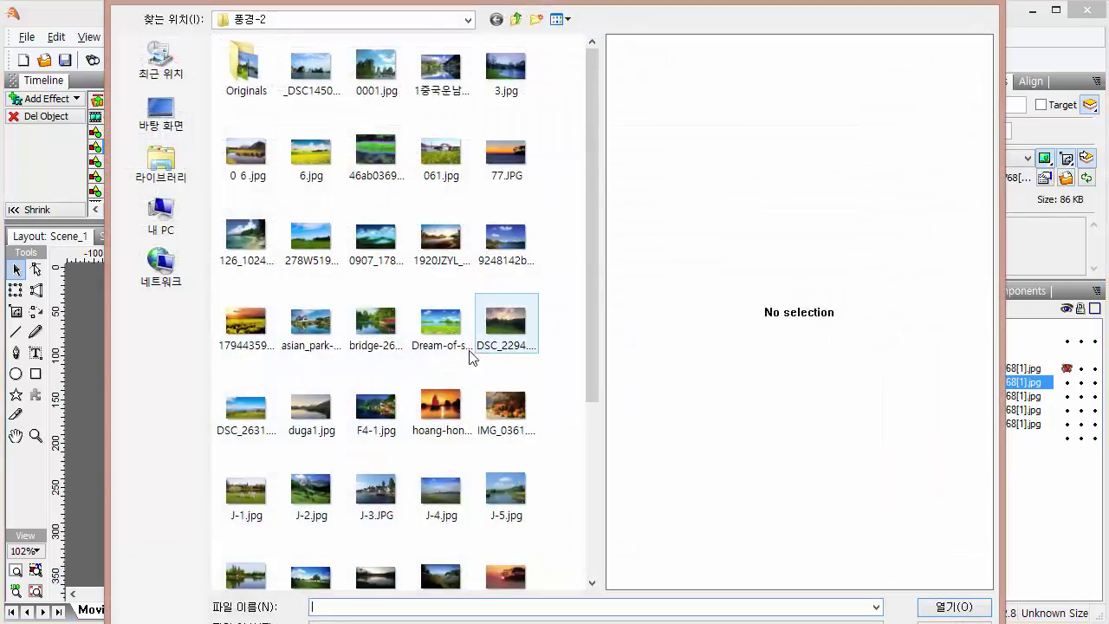
pyautogui.doubleClick(375, 323)
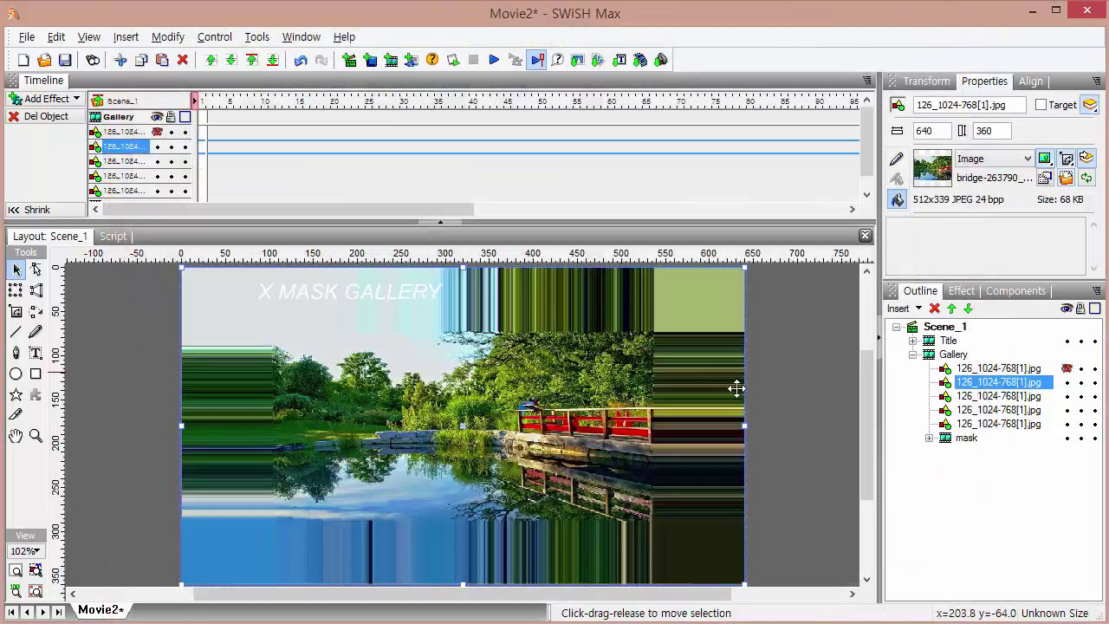
# - Refit the bridge picture to its shape by changing the fill to Solid and back to Image, and hide the second copy
pyautogui.click(1002, 158)
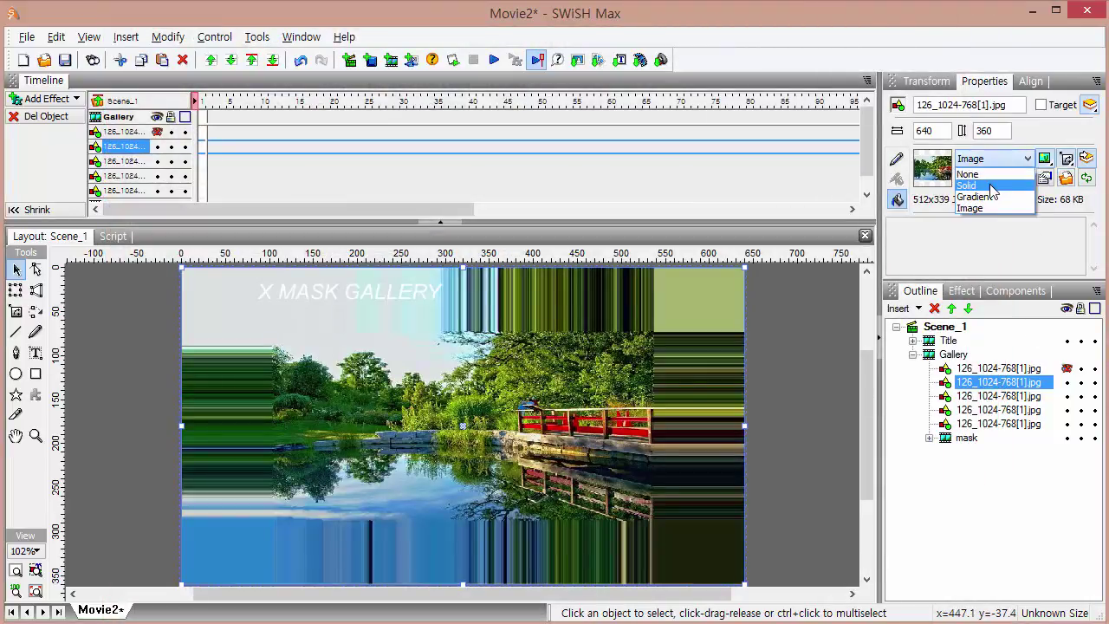
pyautogui.click(995, 185)
pyautogui.click(996, 159)
pyautogui.click(998, 208)
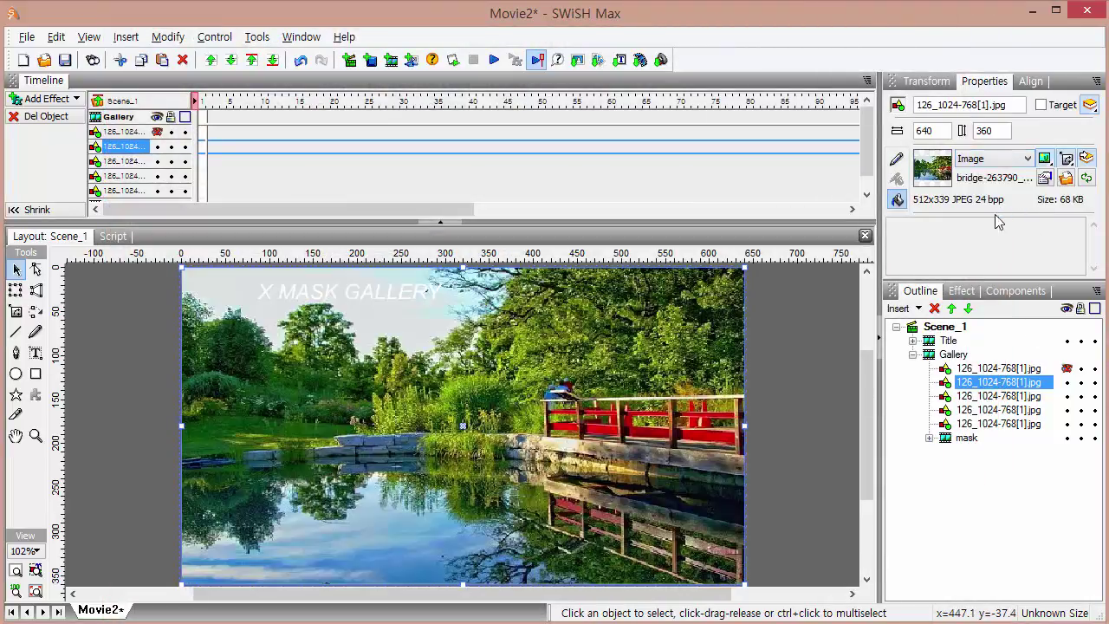
pyautogui.click(1067, 382)
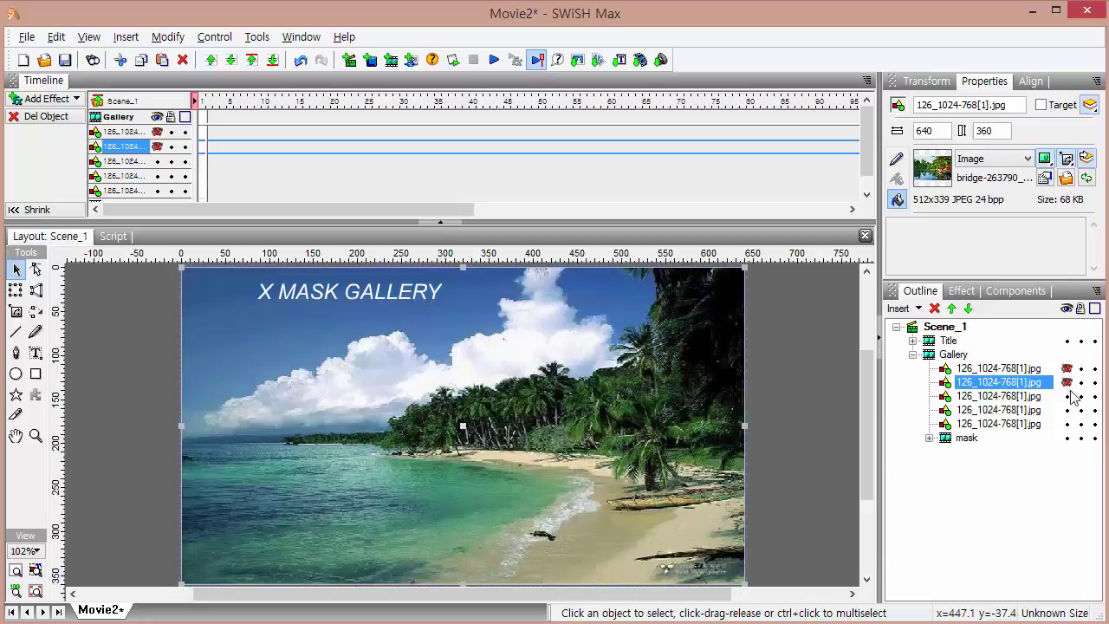
# - Replace the picture in the third Gallery image copy with 9248142befe0f30351787ab2702bc380.jpg
pyautogui.click(1000, 396)
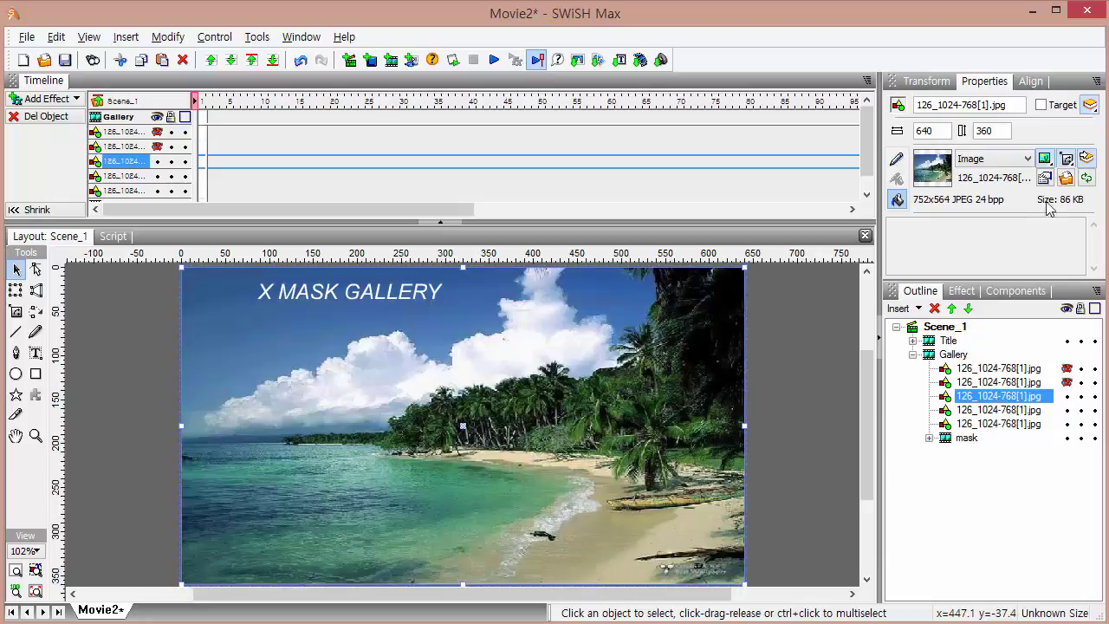
pyautogui.click(1066, 178)
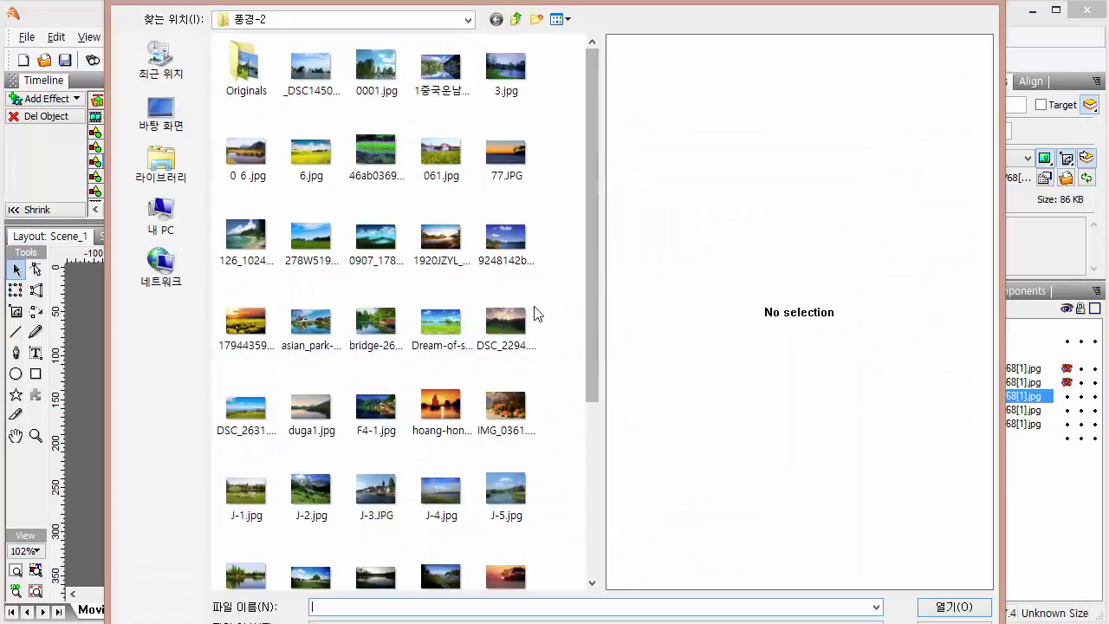
pyautogui.doubleClick(505, 237)
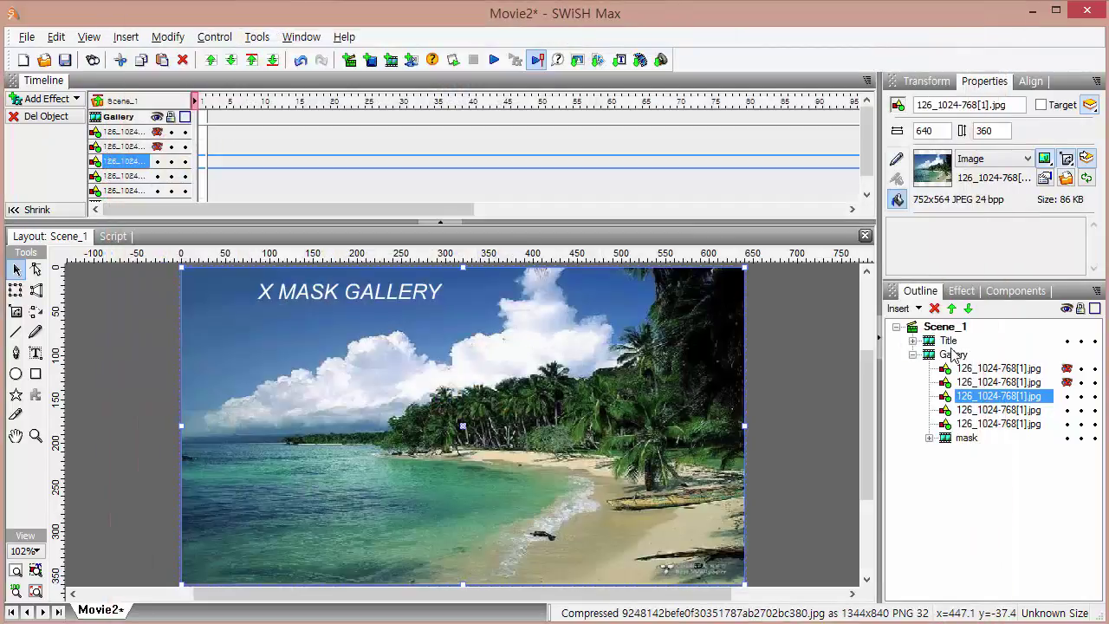
# - Refit the third copy's lake picture by toggling its fill from Solid back to Image, and hide the copy
pyautogui.click(996, 161)
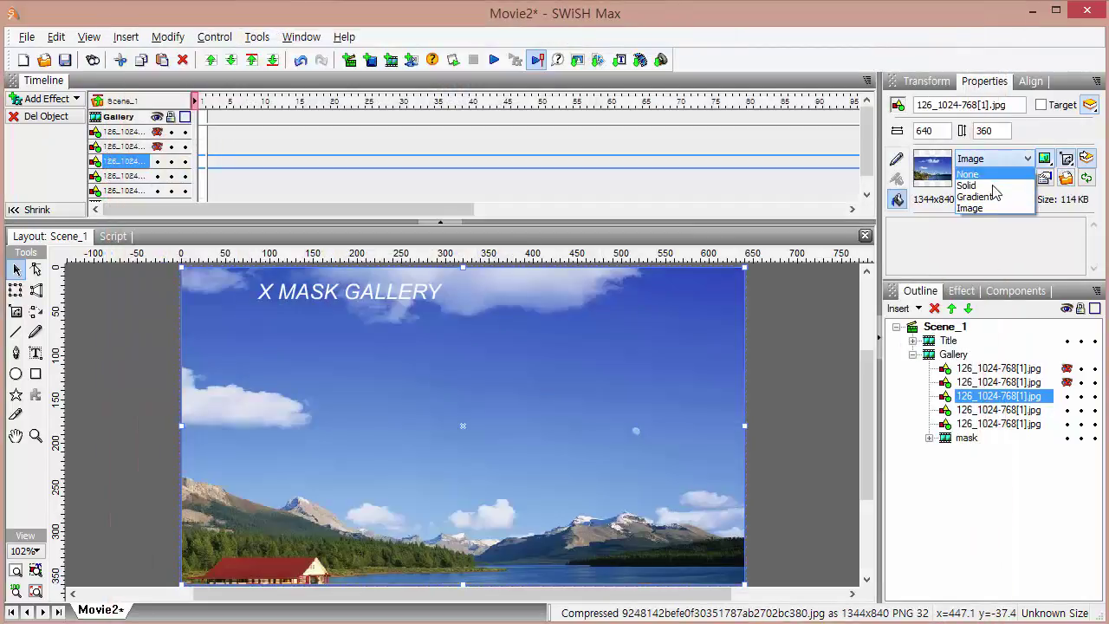
pyautogui.click(994, 186)
pyautogui.click(998, 158)
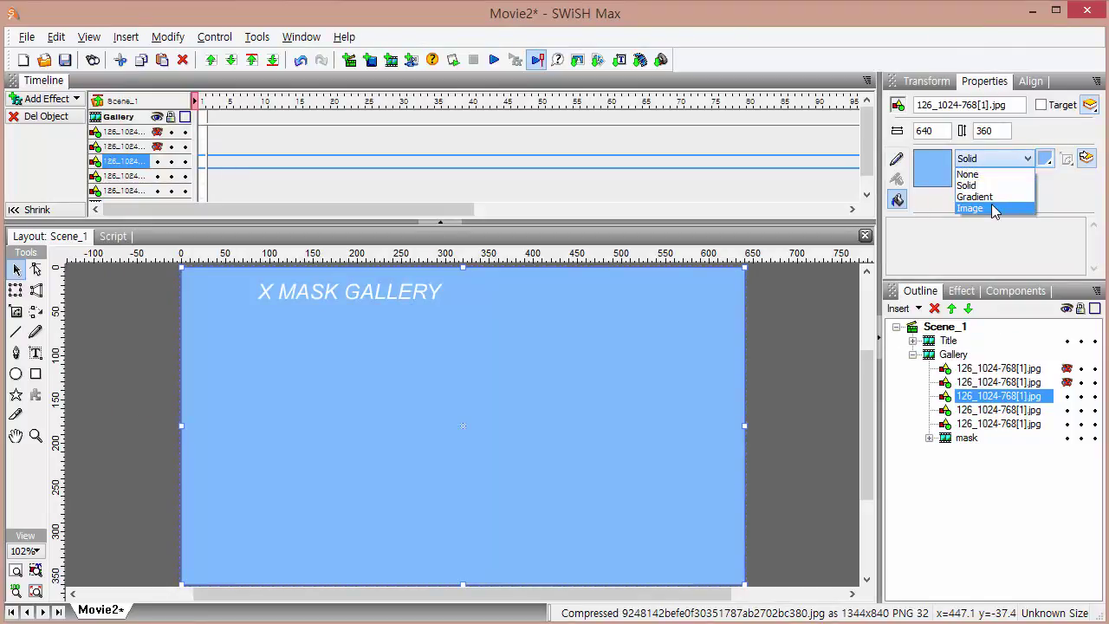
pyautogui.click(995, 209)
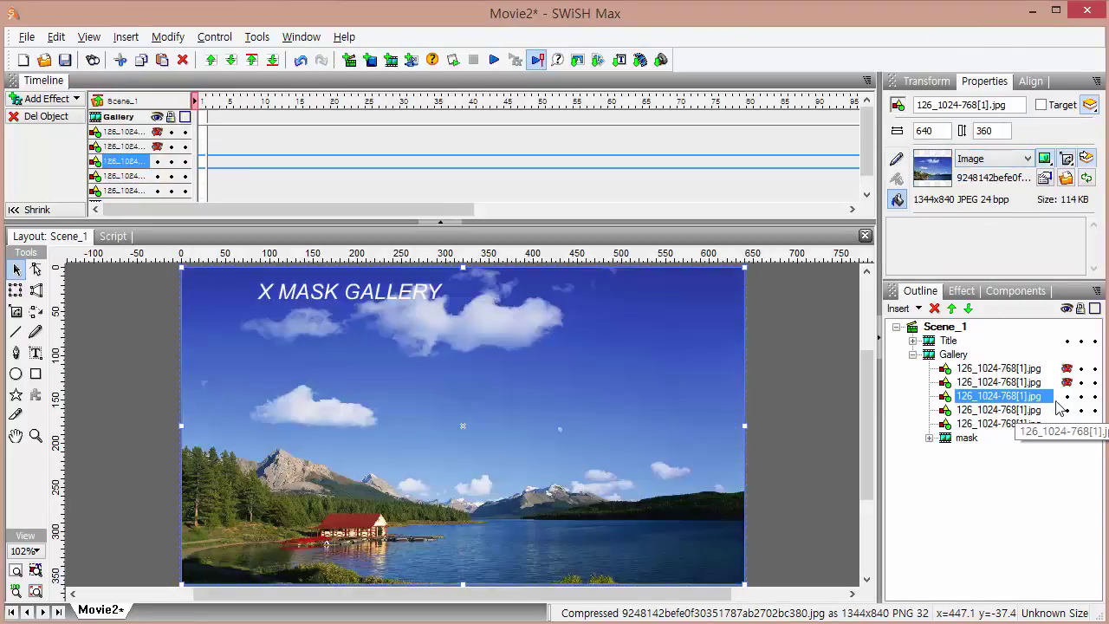
# - Replace the picture in the fourth Gallery image copy with J-6.JPG
pyautogui.click(1016, 413)
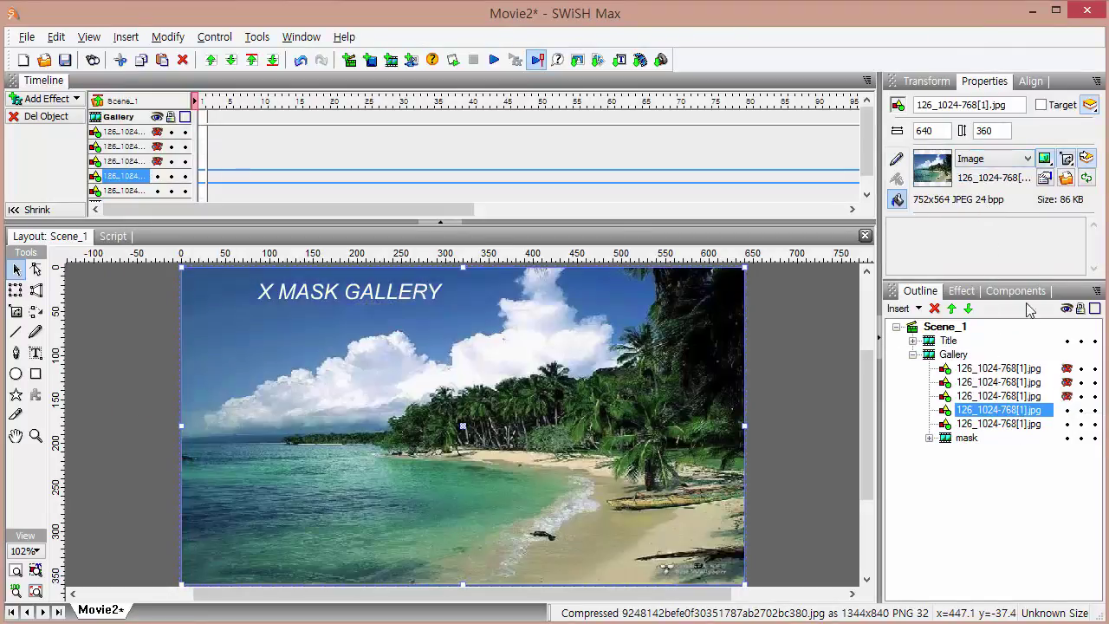
pyautogui.click(1065, 178)
pyautogui.moveTo(593, 352); pyautogui.dragTo(590, 446)
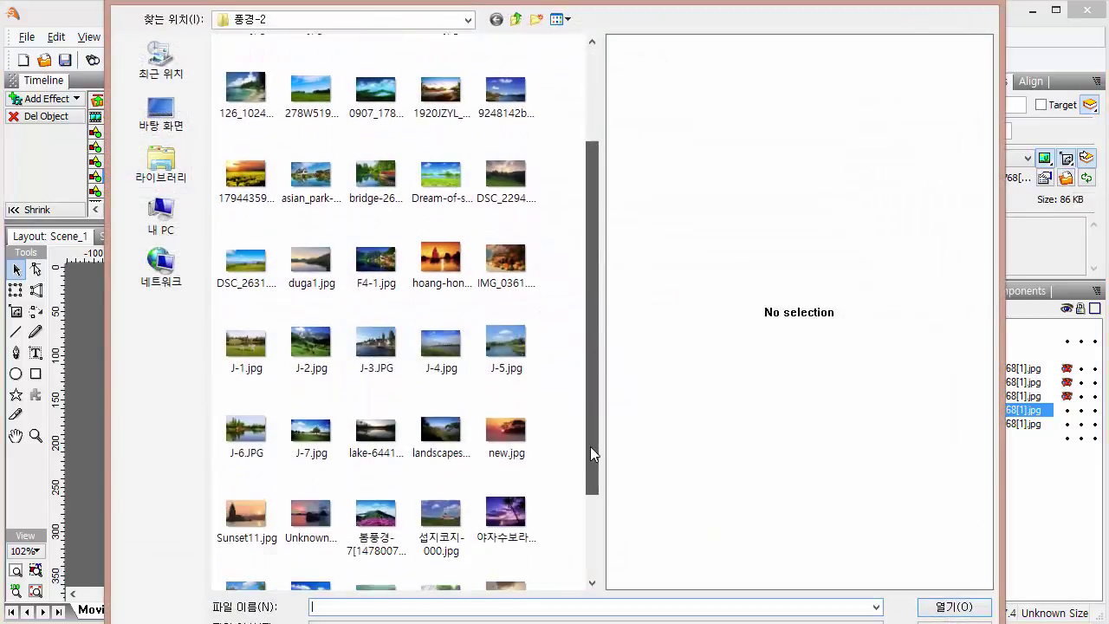
pyautogui.doubleClick(248, 426)
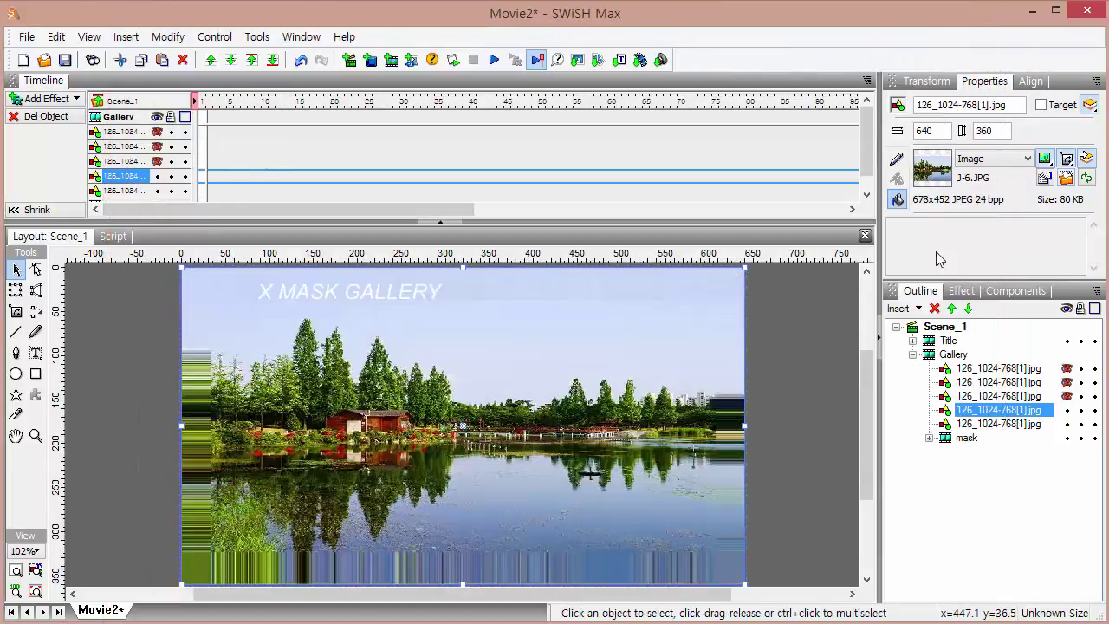
# - Refit the J-6.JPG picture by setting the fill to Solid and back to Image, and hide the fourth copy
pyautogui.click(985, 161)
pyautogui.click(988, 185)
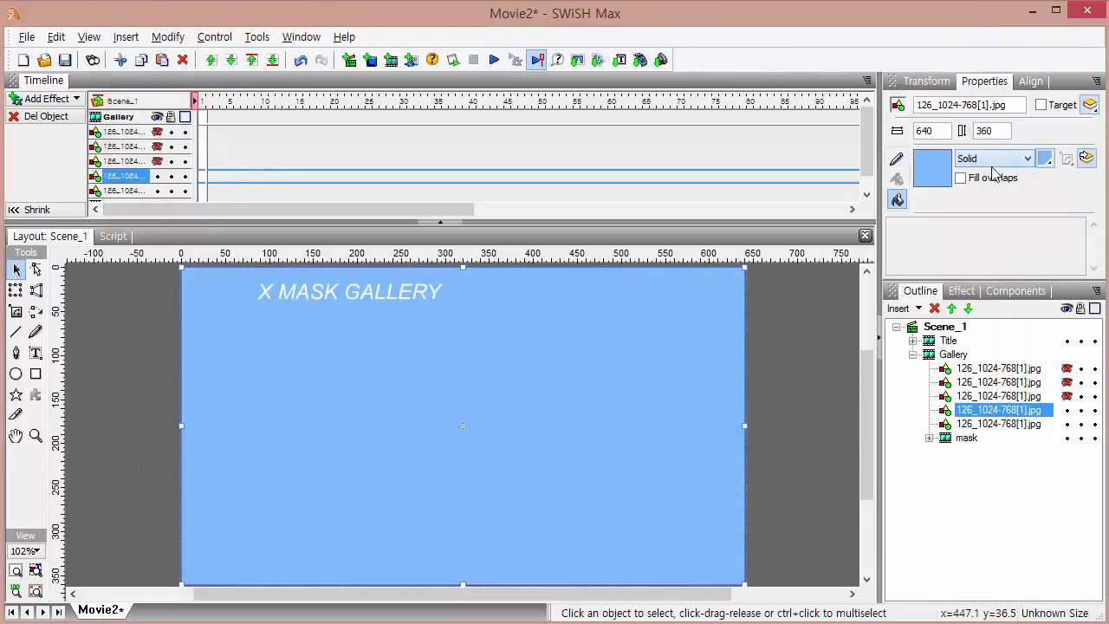
pyautogui.click(992, 158)
pyautogui.click(990, 208)
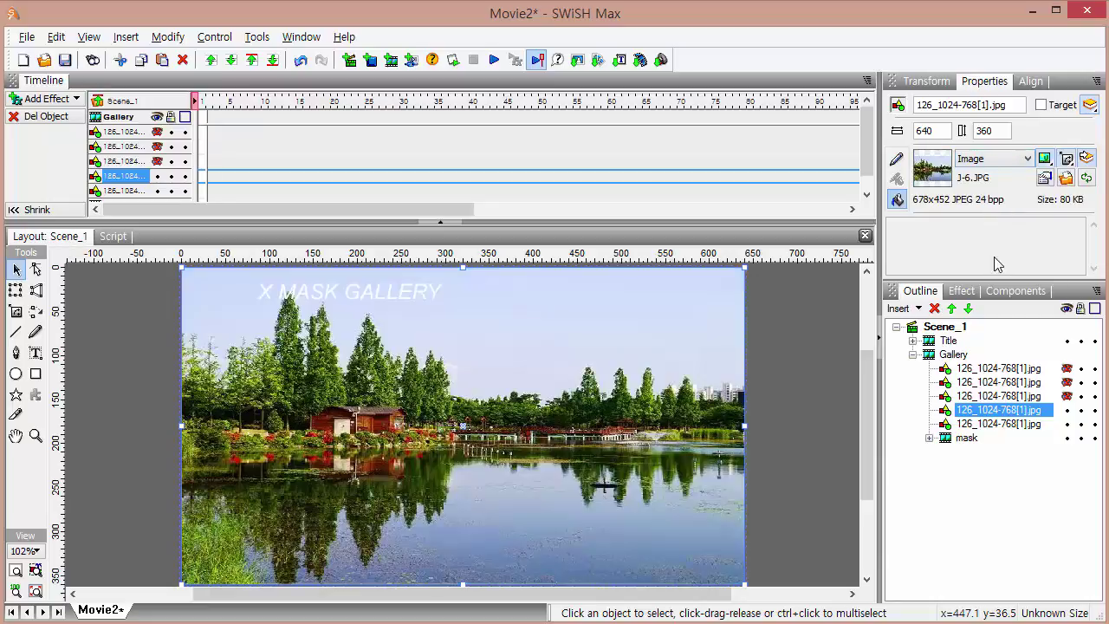
pyautogui.click(1067, 411)
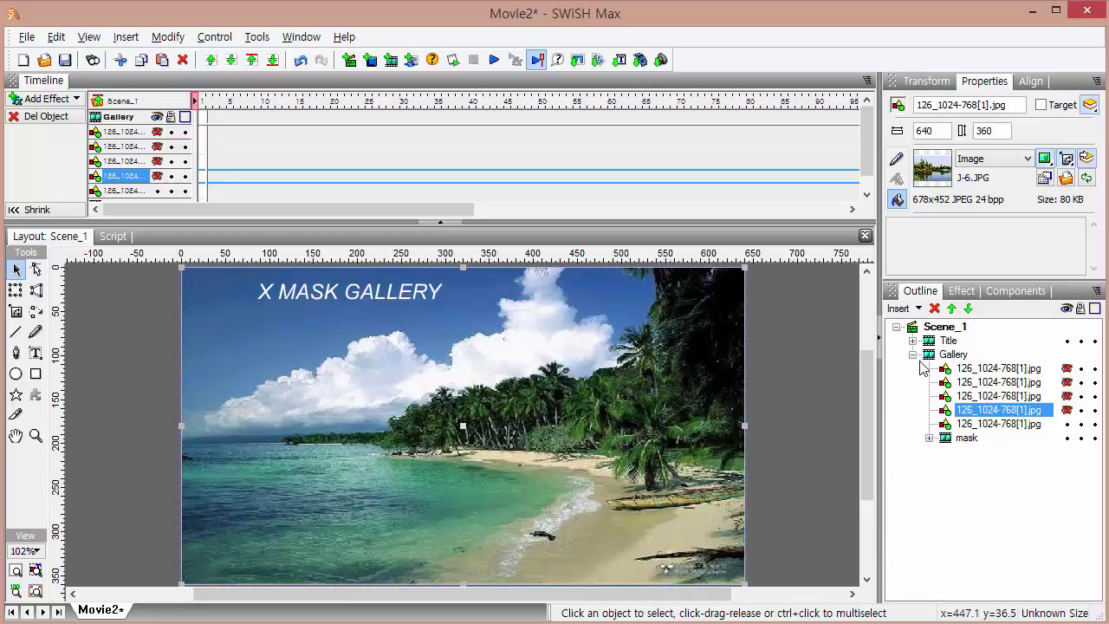
# - Give the beach picture at the end of the Gallery images a Place effect at frame 1 and a Remove effect at frame 3
pyautogui.click(987, 426)
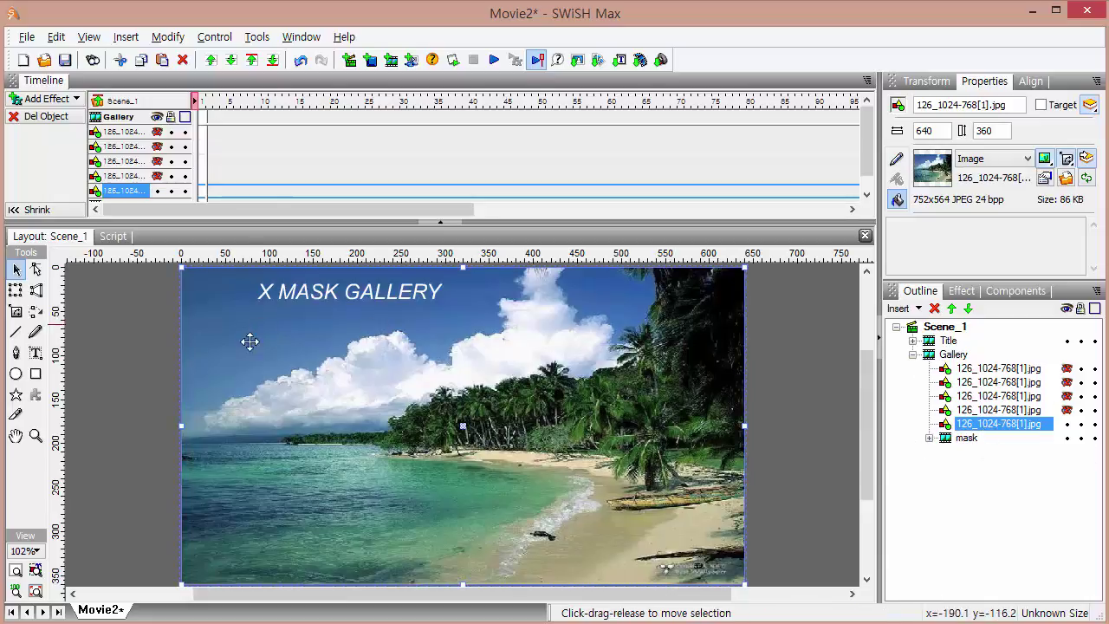
pyautogui.rightClick(201, 190)
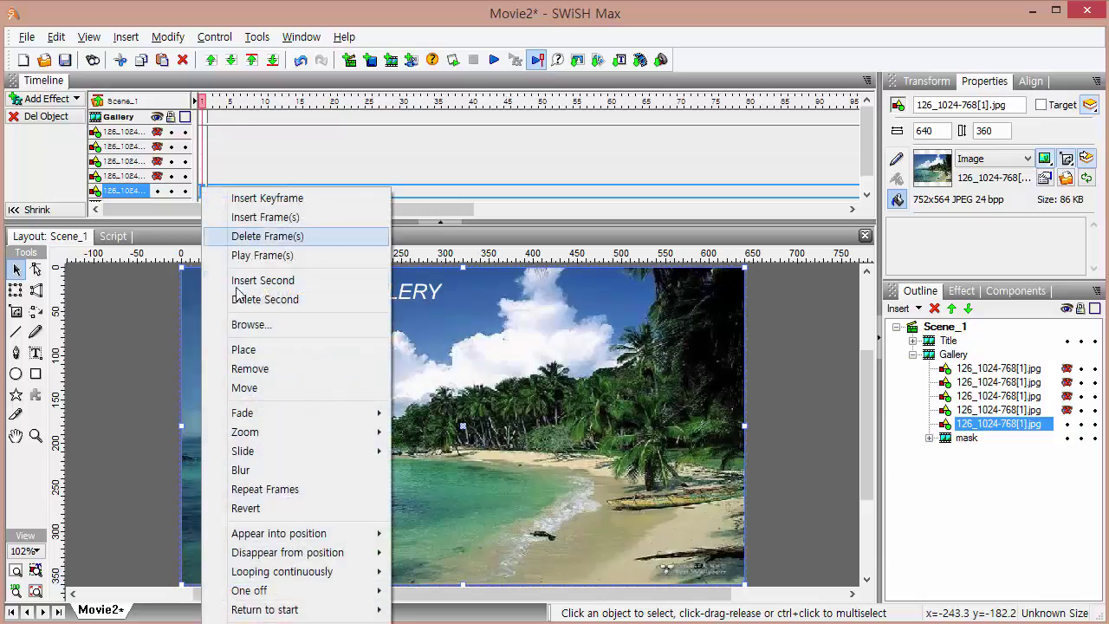
pyautogui.click(235, 347)
pyautogui.click(216, 189)
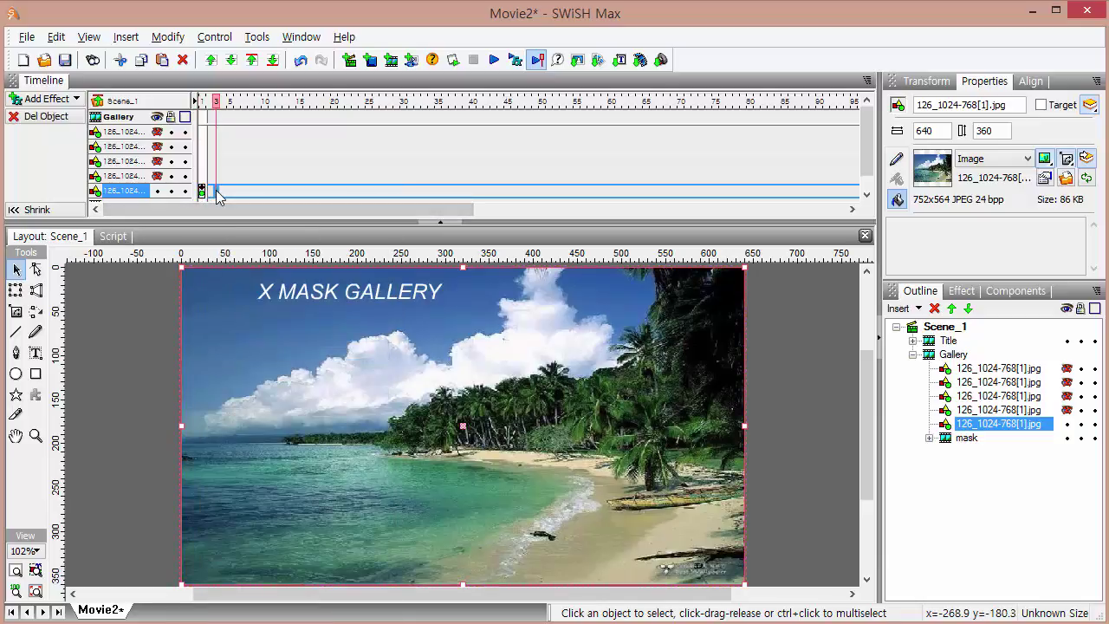
pyautogui.rightClick(218, 191)
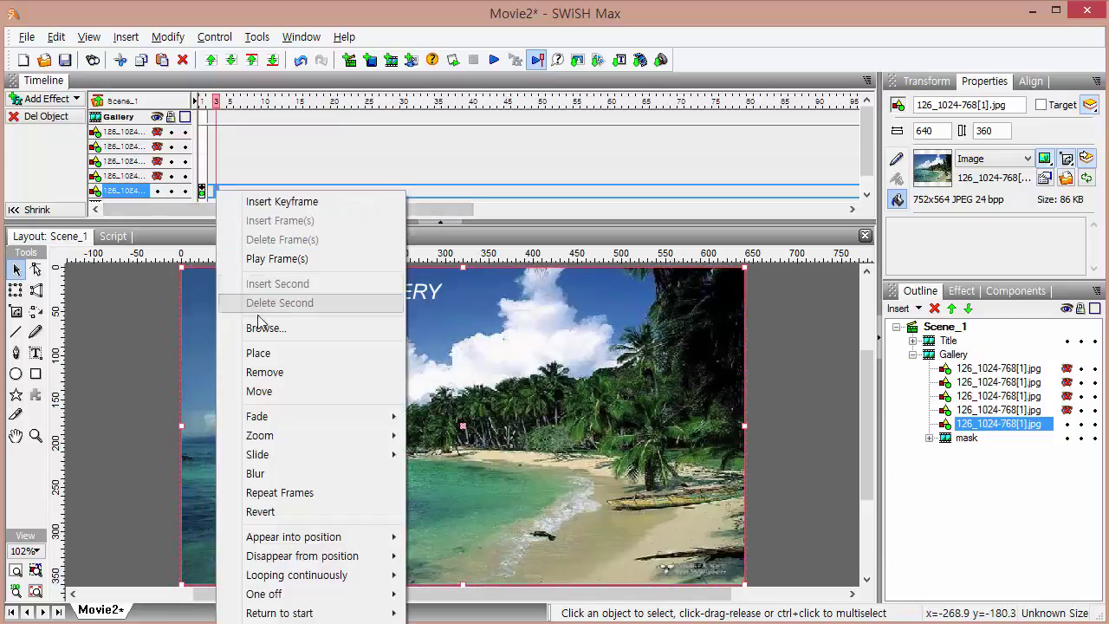
pyautogui.click(264, 372)
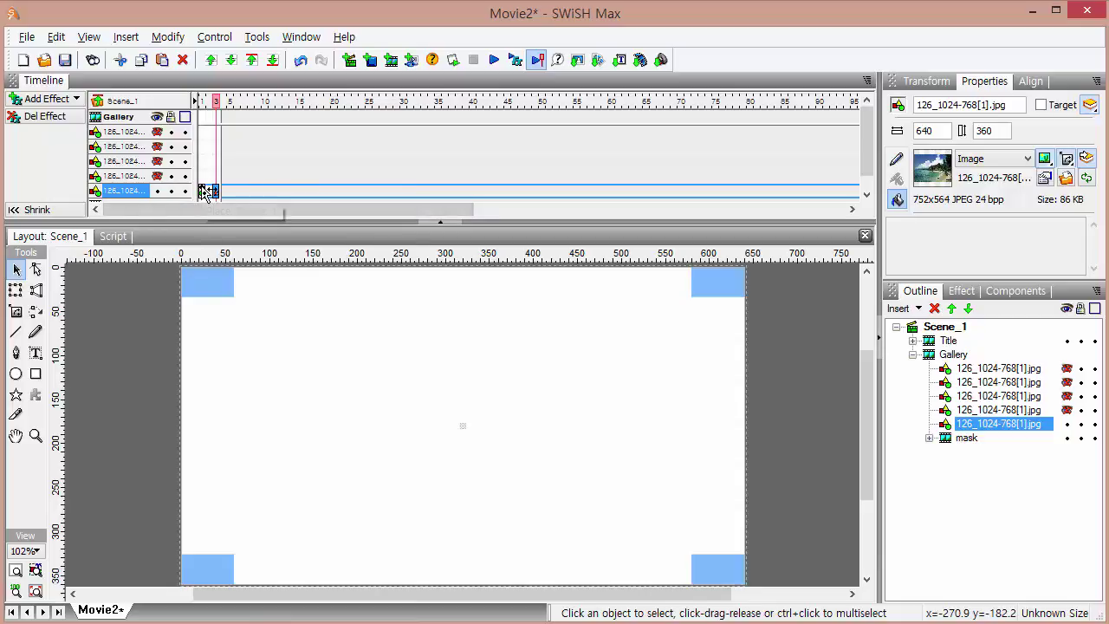
# - Copy the beach picture's Place effect from frame 1 and paste it at frame 3 of the J-6.JPG image
pyautogui.click(204, 191)
pyautogui.rightClick(203, 193)
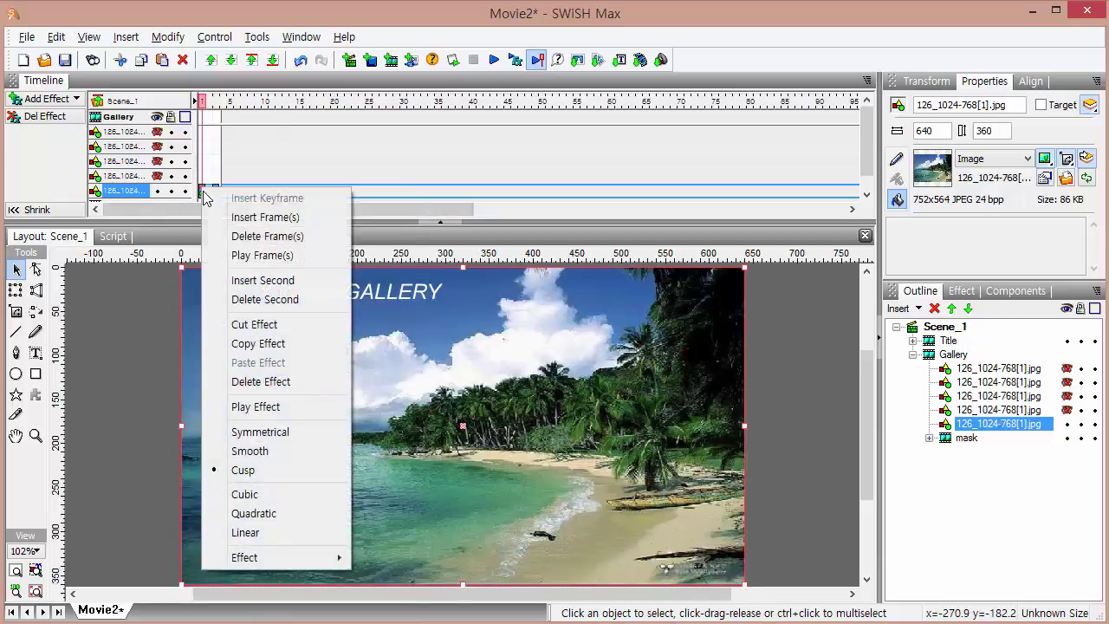
pyautogui.click(253, 344)
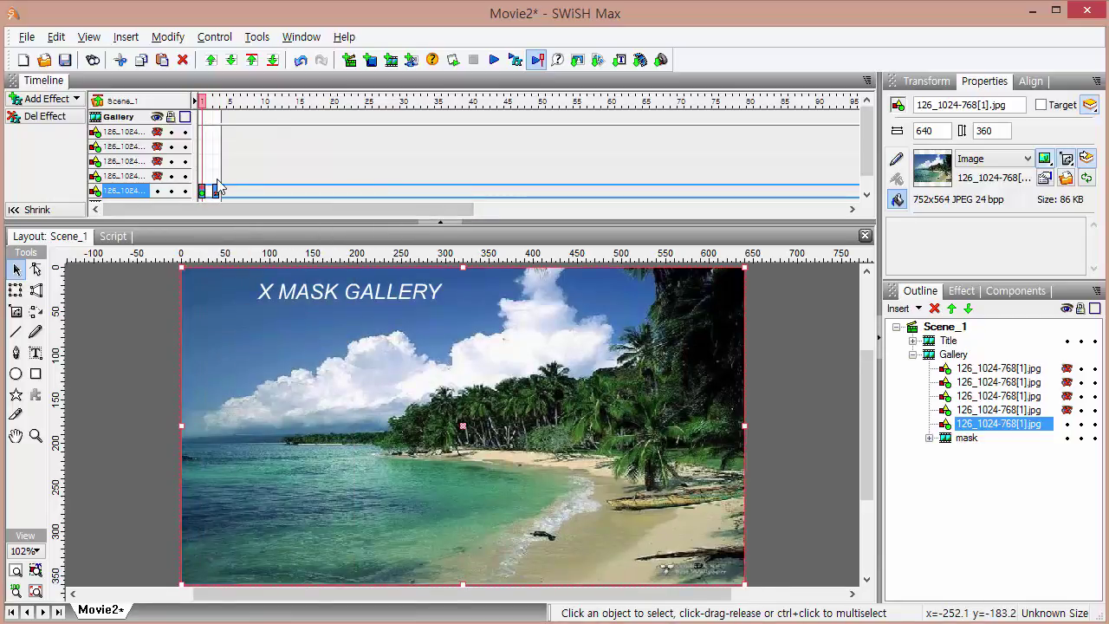
pyautogui.click(217, 177)
pyautogui.rightClick(218, 179)
pyautogui.click(263, 192)
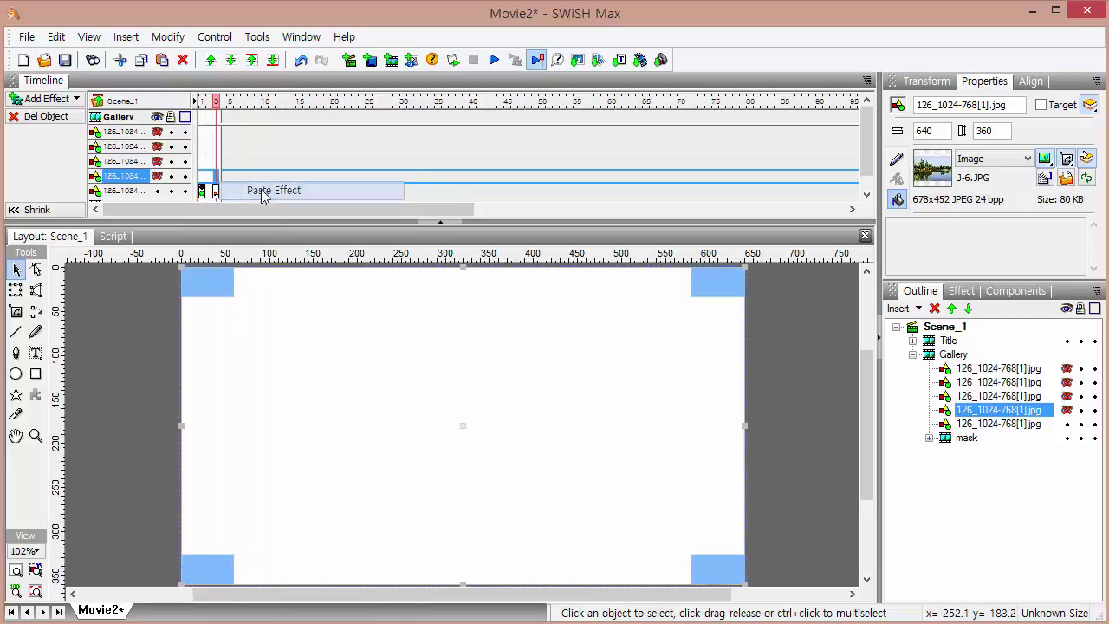
# - Add Place effects to the third, second and first Gallery images at frames 5, 7 and 9, with each preceding picture removed at those frames
pyautogui.click(231, 164)
pyautogui.rightClick(252, 161)
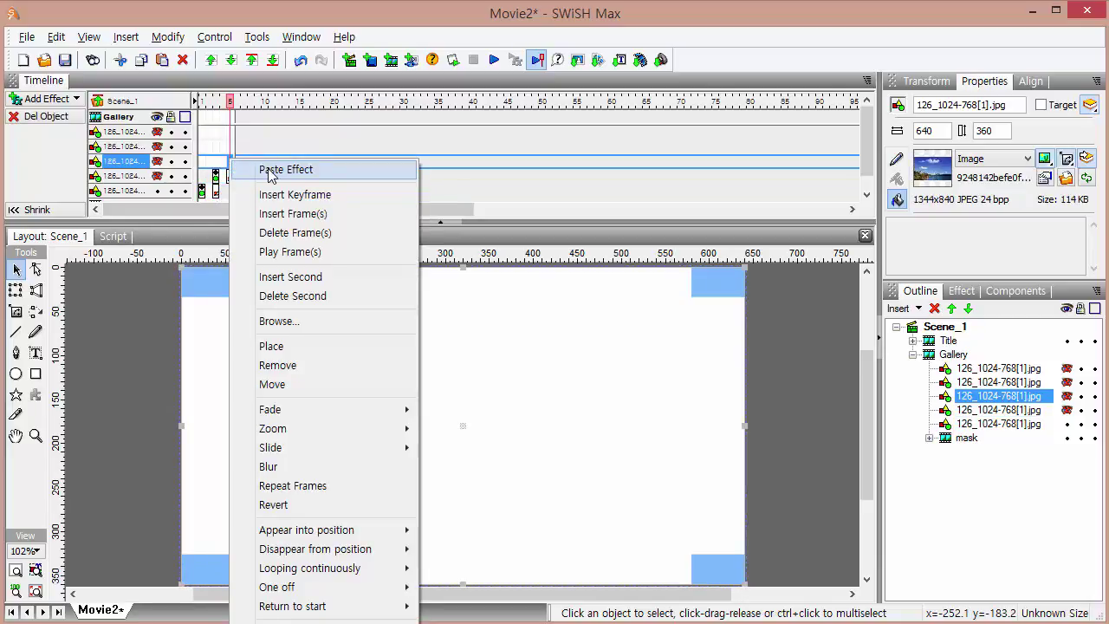
pyautogui.click(268, 169)
pyautogui.click(243, 146)
pyautogui.rightClick(245, 148)
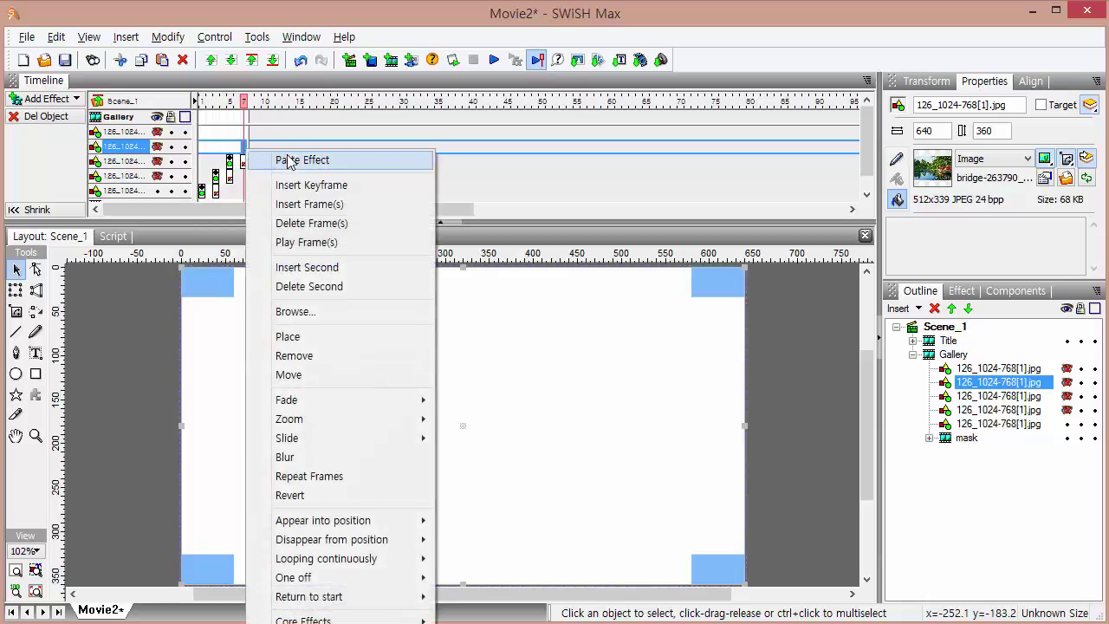
pyautogui.click(286, 160)
pyautogui.click(258, 133)
pyautogui.rightClick(258, 132)
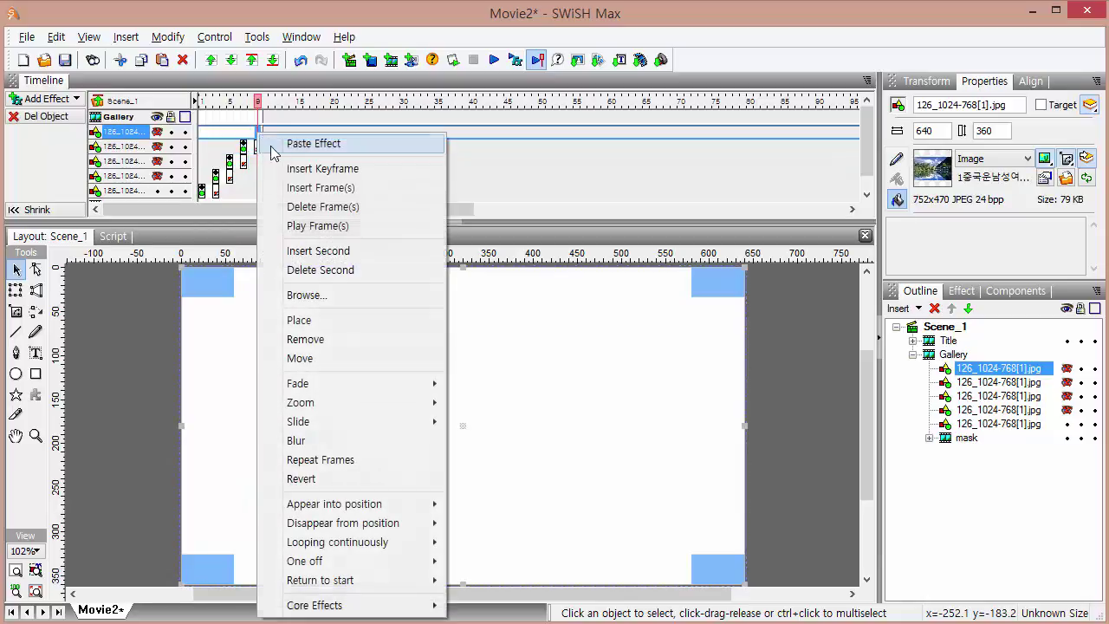
pyautogui.click(322, 322)
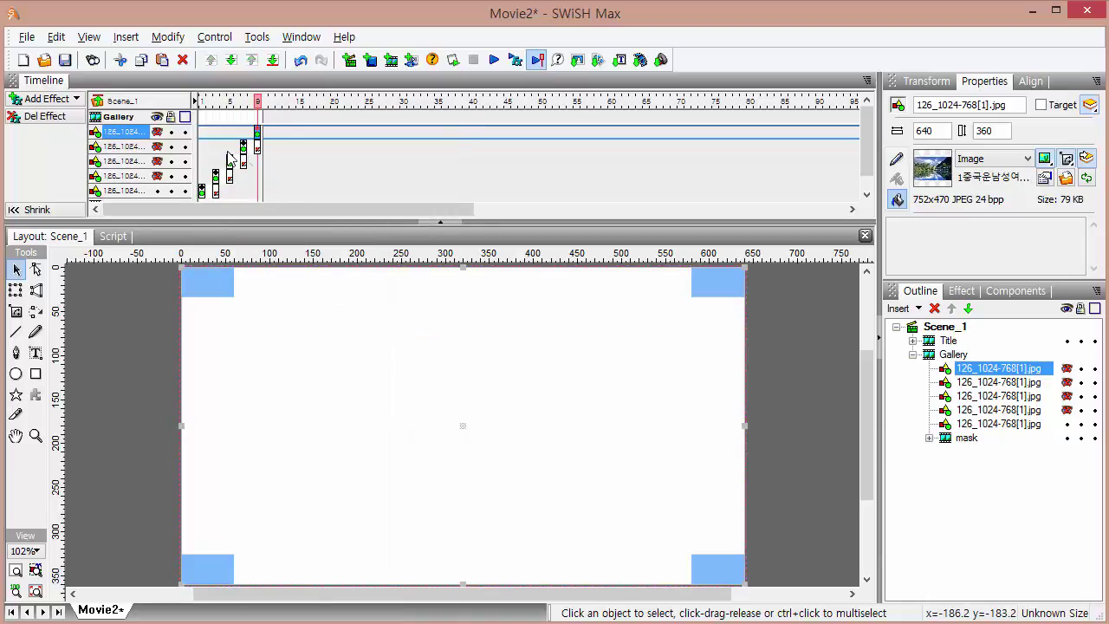
# - Add a stop() action at frame 2 of the Gallery clip
pyautogui.click(209, 119)
pyautogui.rightClick(209, 119)
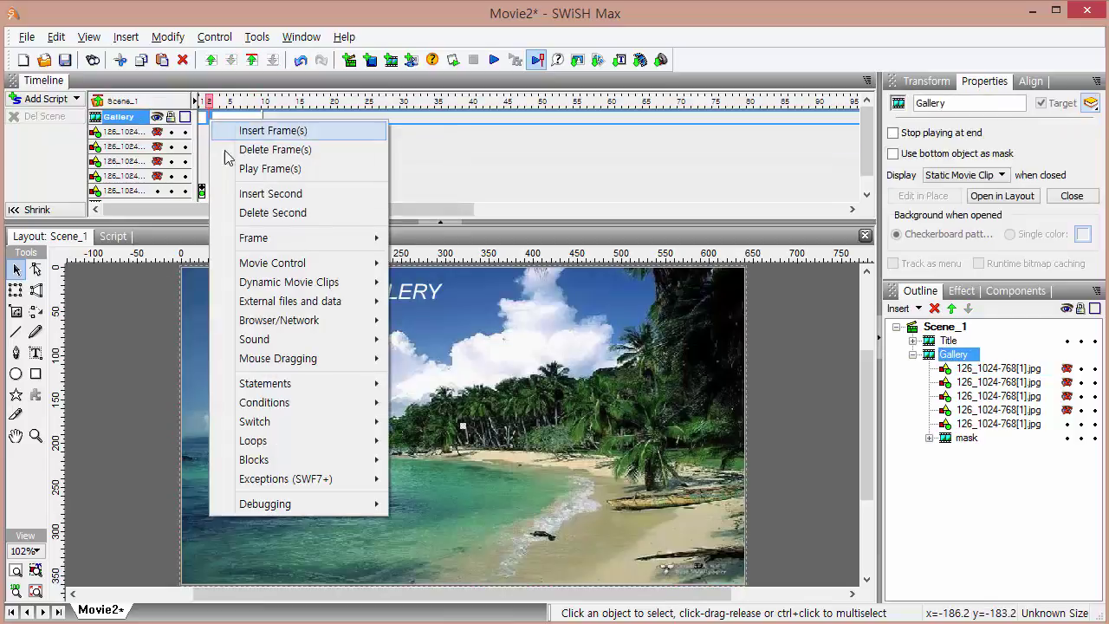
pyautogui.moveTo(378, 269)
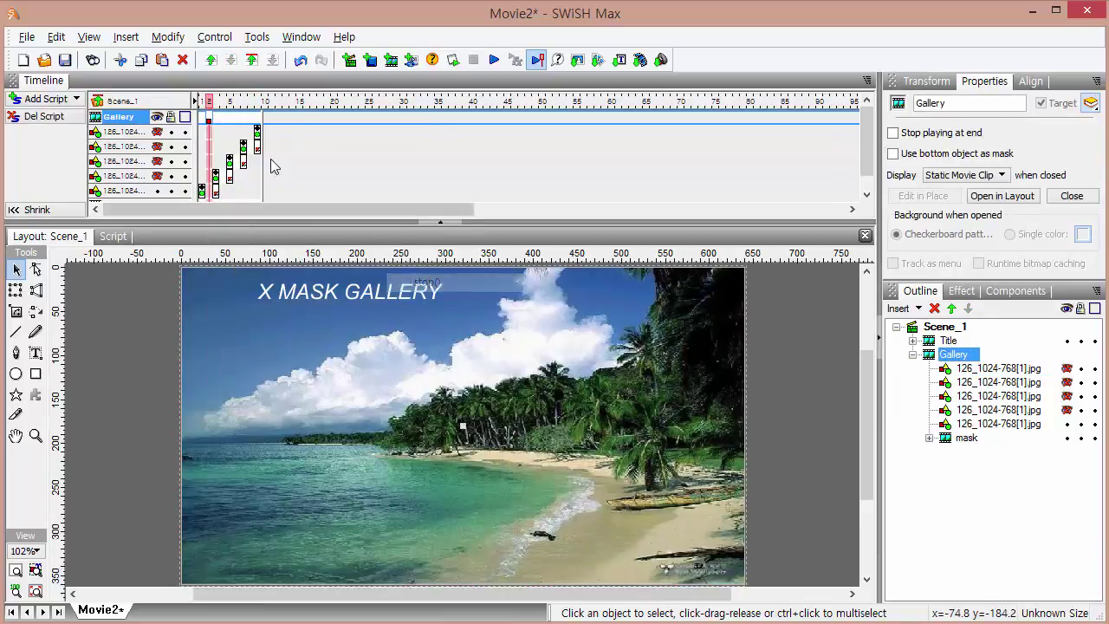
pyautogui.click(425, 282)
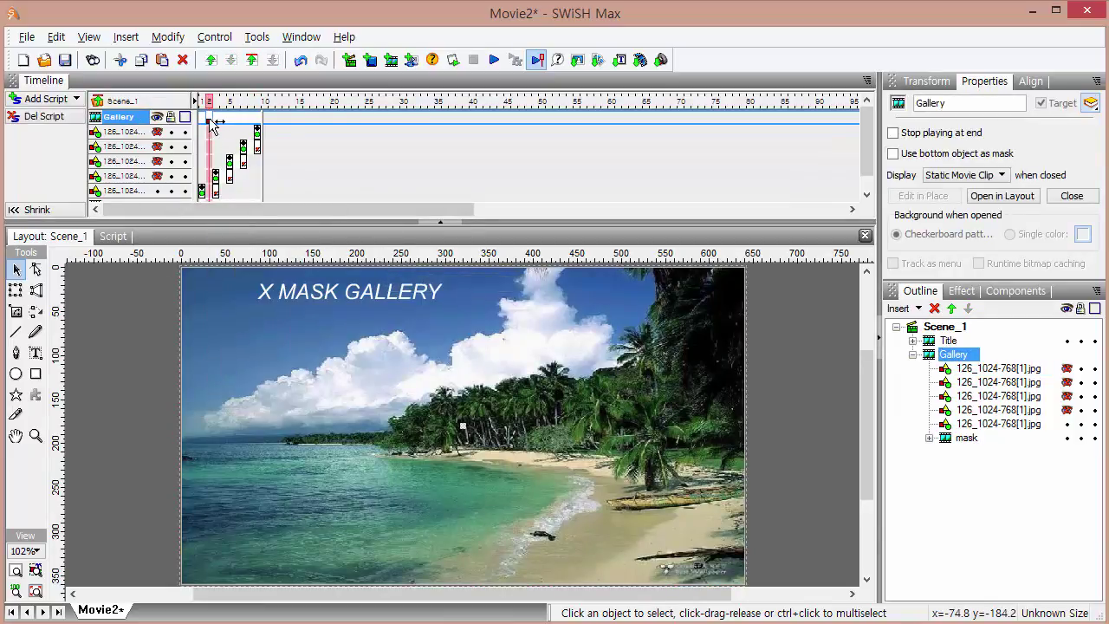
pyautogui.rightClick(215, 125)
pyautogui.press('Delete')
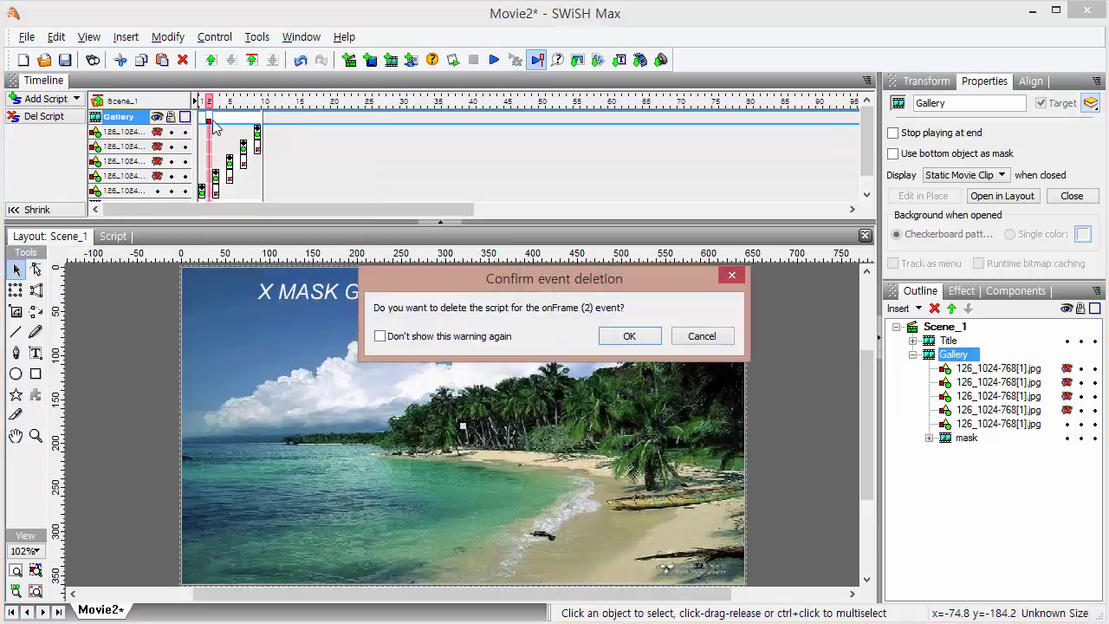
pyautogui.click(701, 336)
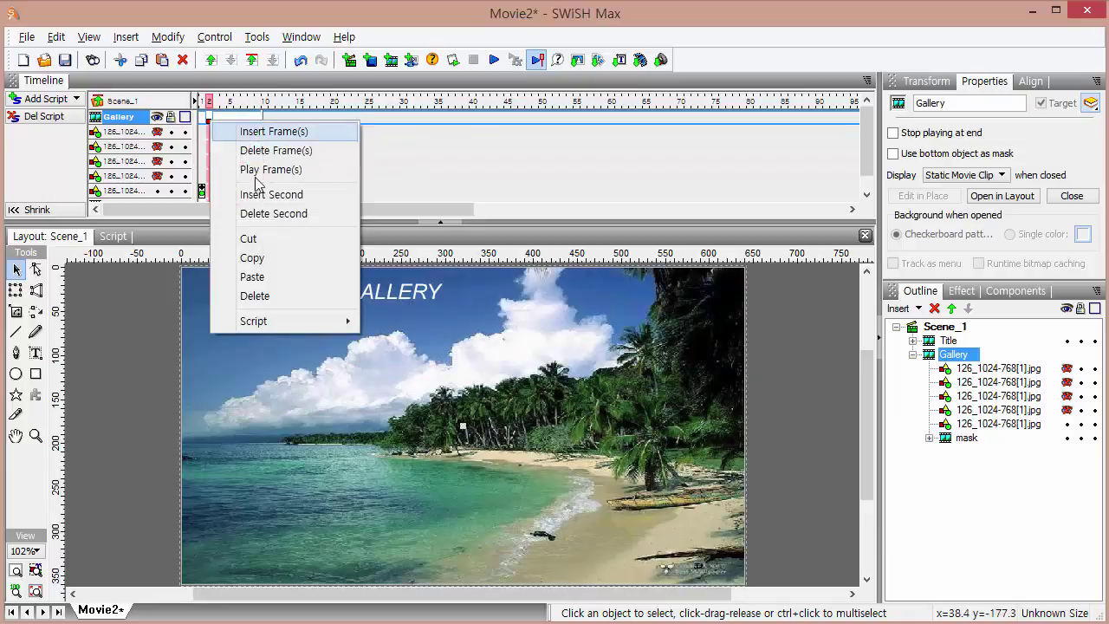
# - Copy the Gallery clip's frame 2 stop() event and paste it at frames 4 and 6
pyautogui.rightClick(210, 122)
pyautogui.click(258, 258)
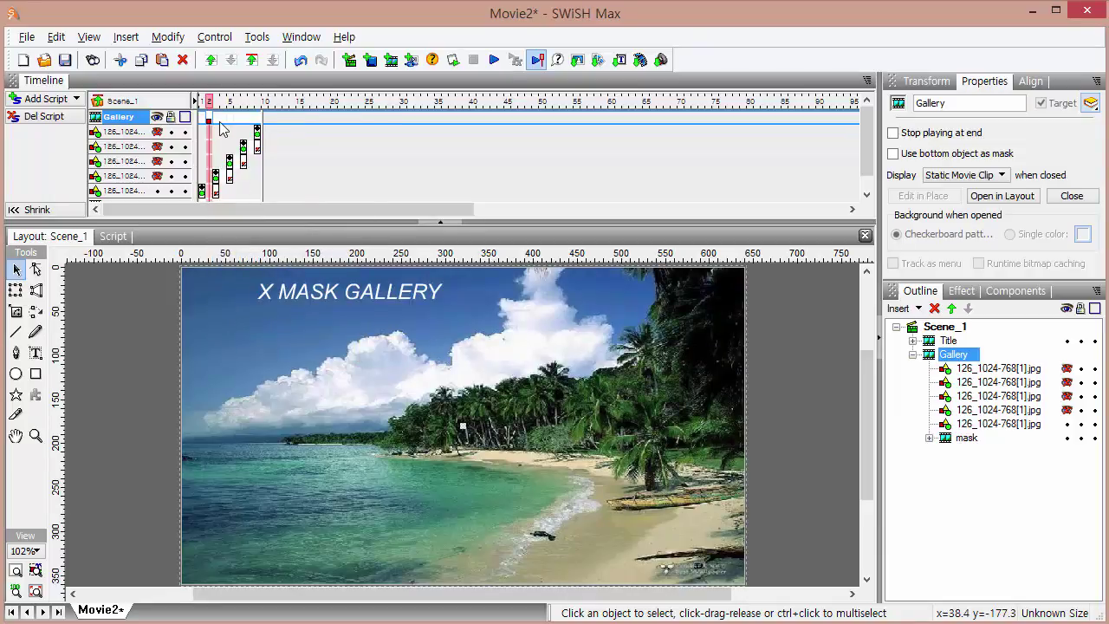
pyautogui.click(220, 124)
pyautogui.click(225, 123)
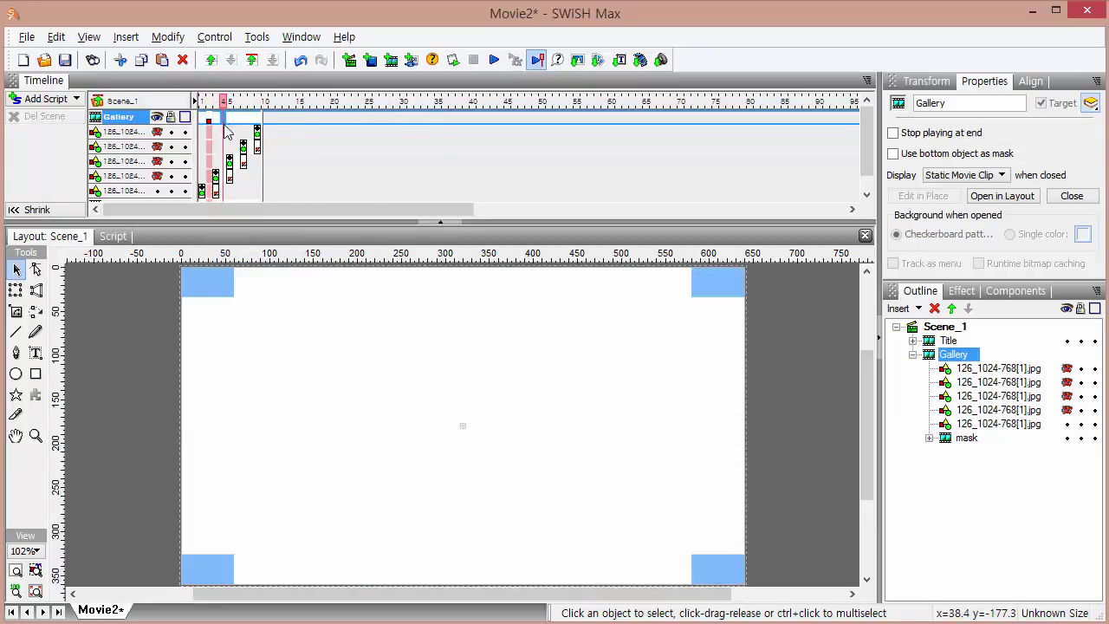
pyautogui.rightClick(226, 126)
pyautogui.click(269, 128)
pyautogui.click(240, 123)
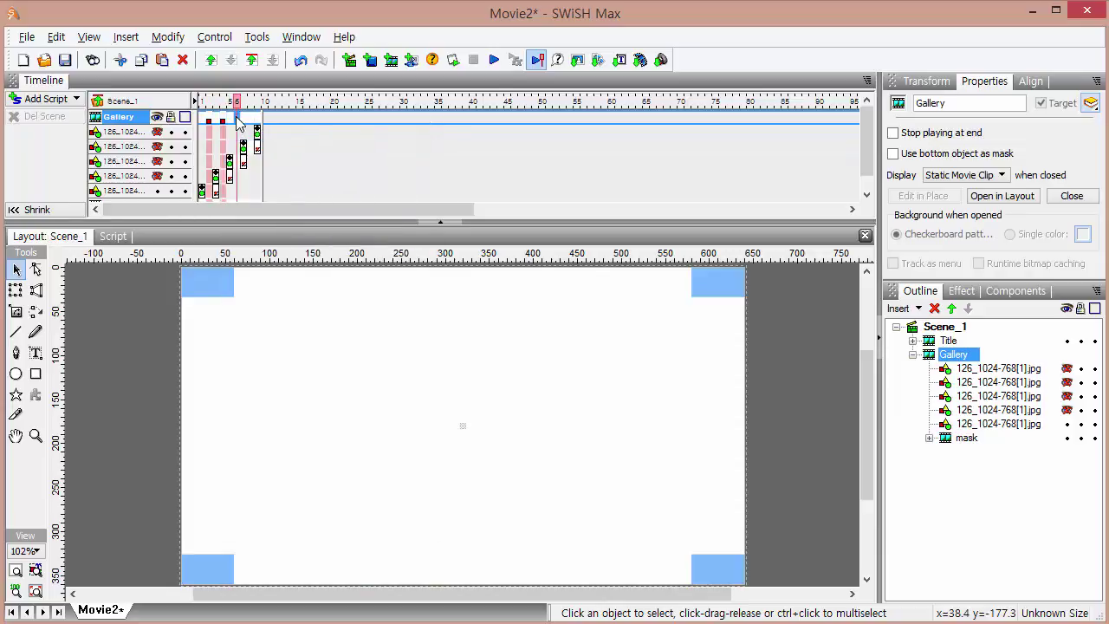
pyautogui.rightClick(241, 123)
pyautogui.click(263, 128)
# - Paste the stop() event at Gallery frames 8 and 10, and set the clip to use its bottom object as mask
pyautogui.click(252, 123)
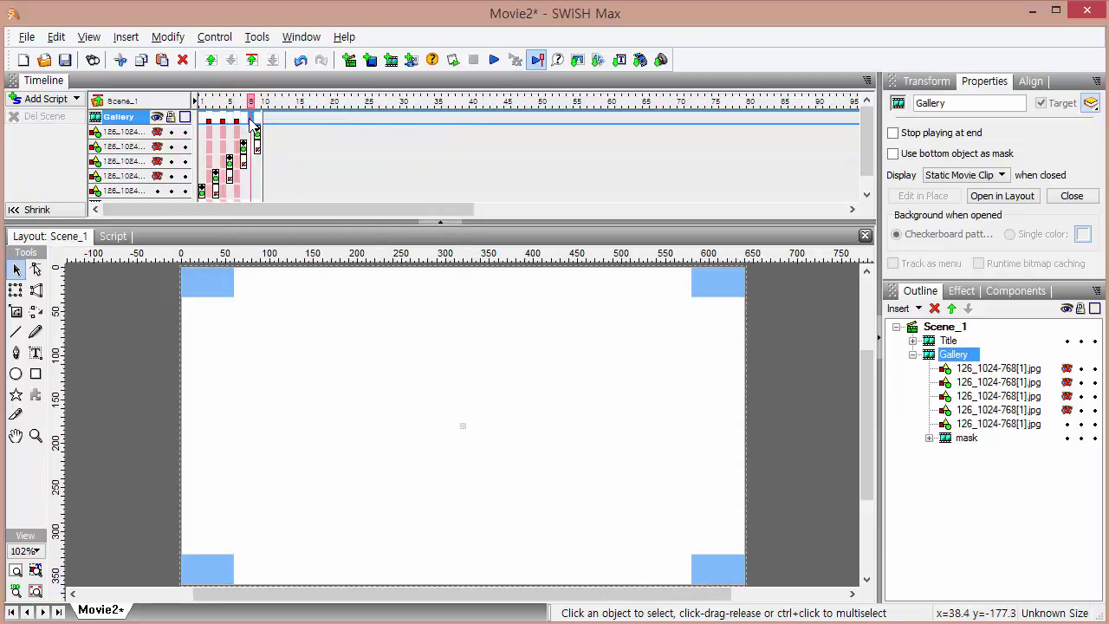
pyautogui.rightClick(252, 123)
pyautogui.click(268, 126)
pyautogui.click(267, 118)
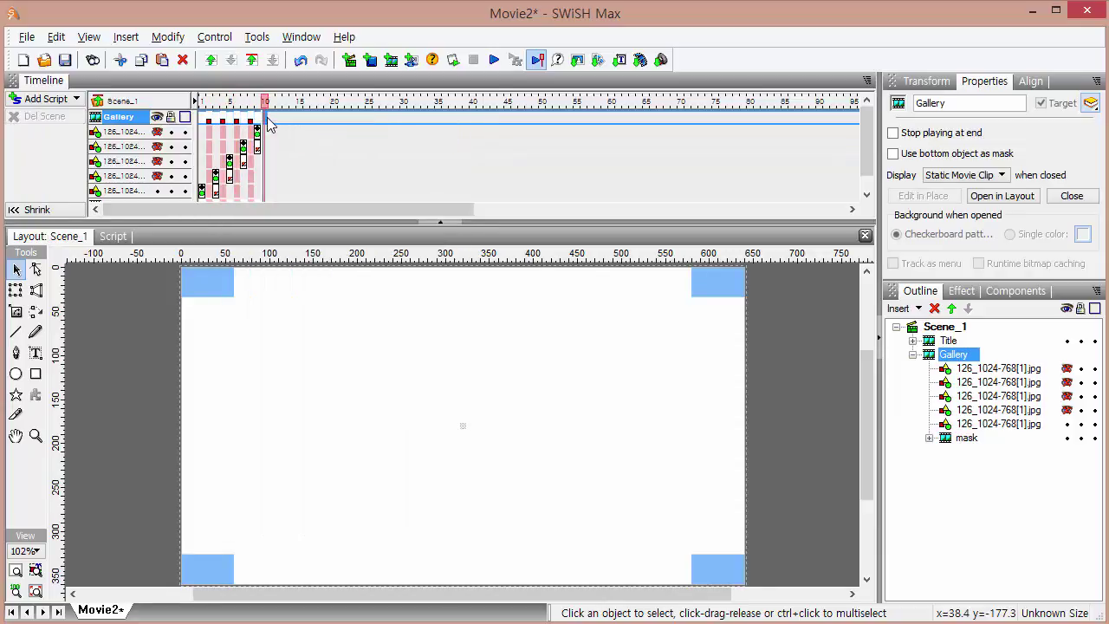
pyautogui.rightClick(266, 118)
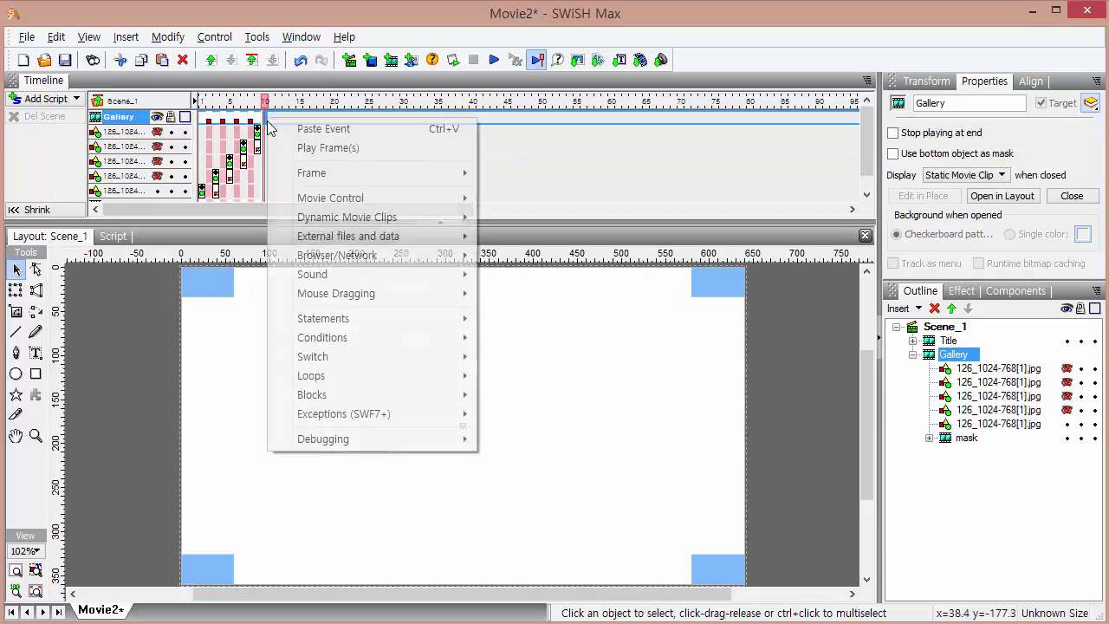
pyautogui.click(310, 129)
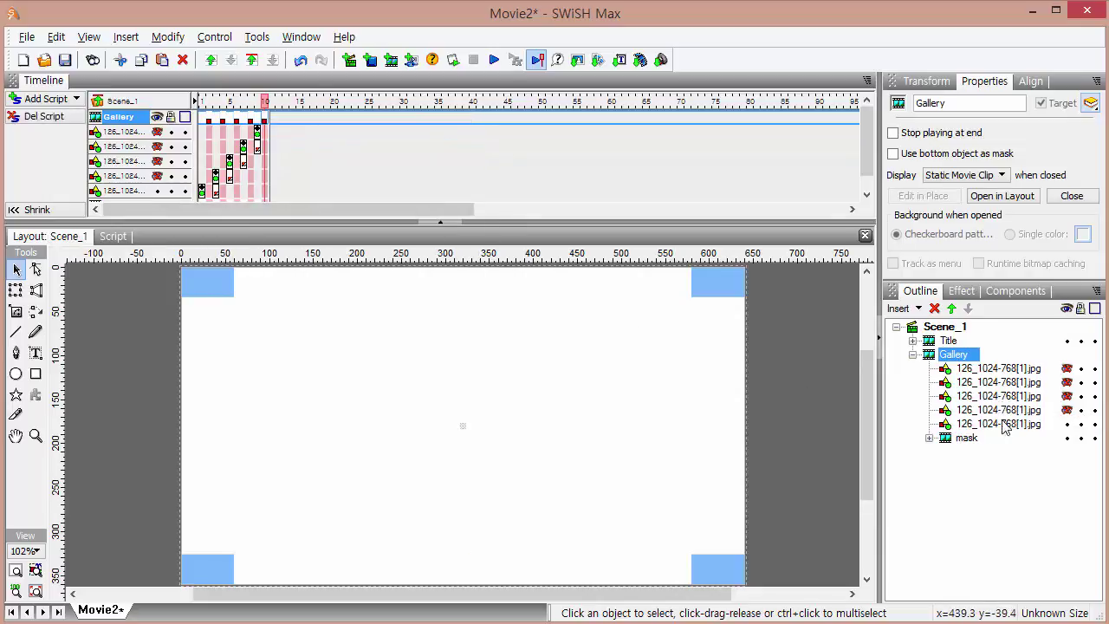
pyautogui.click(913, 356)
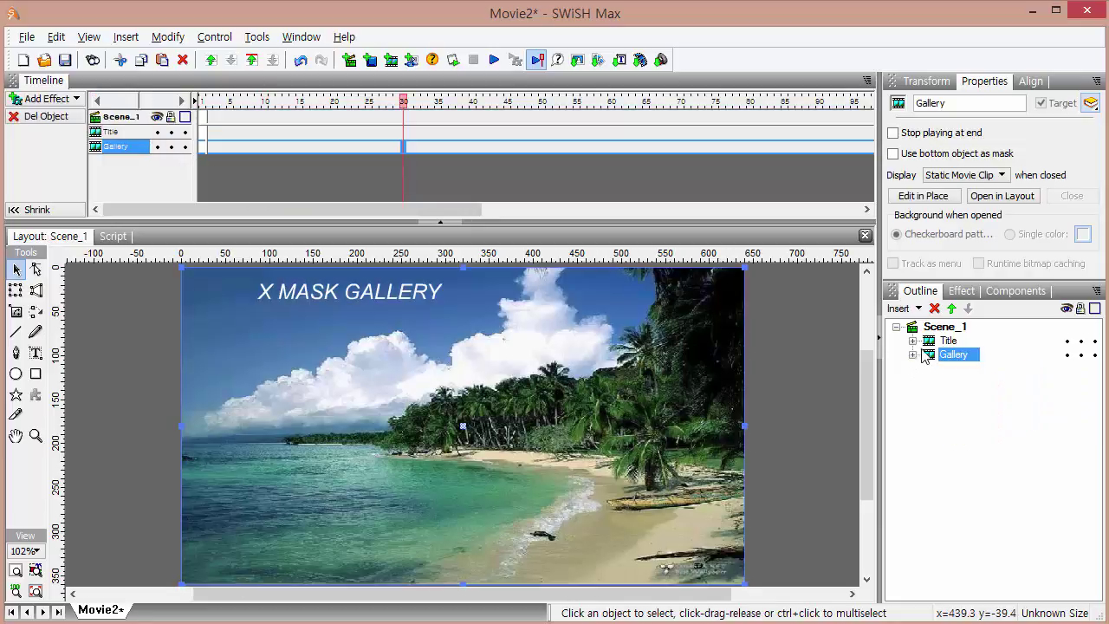
pyautogui.click(894, 155)
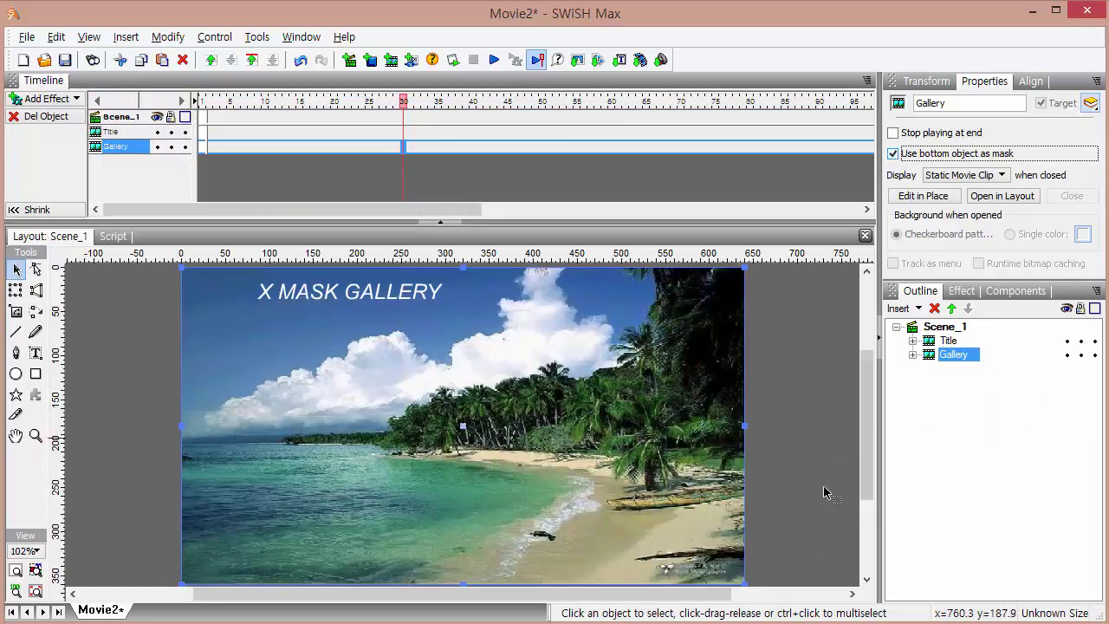
# - Add the text NEXT in the picture's lower-right corner, in a text box about 80 wide, and group it as a button
pyautogui.click(36, 353)
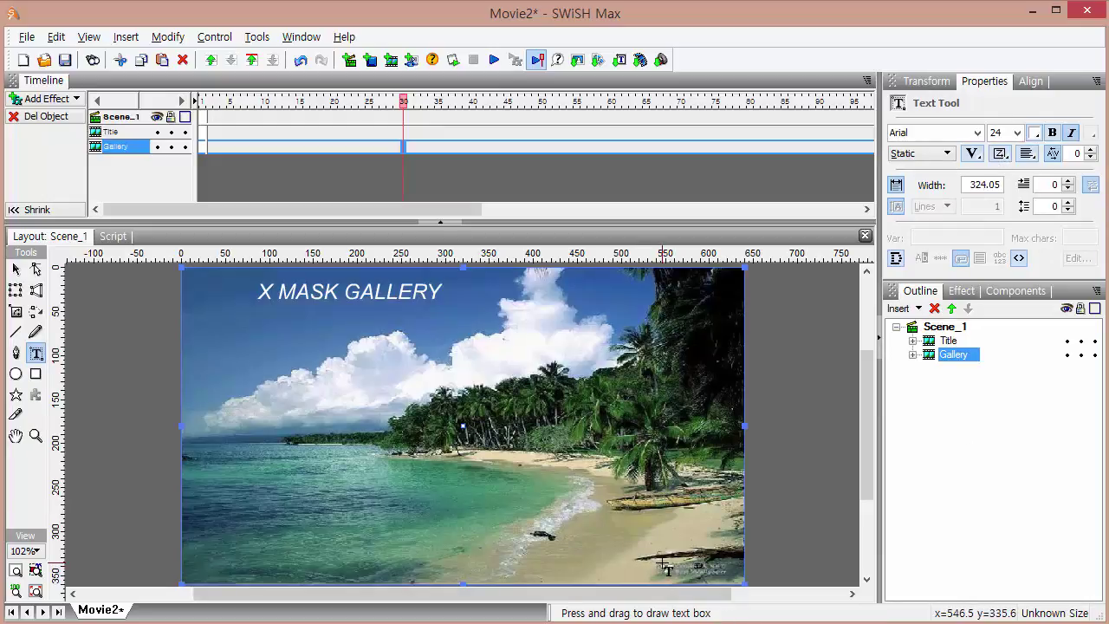
pyautogui.moveTo(662, 563); pyautogui.dragTo(739, 582)
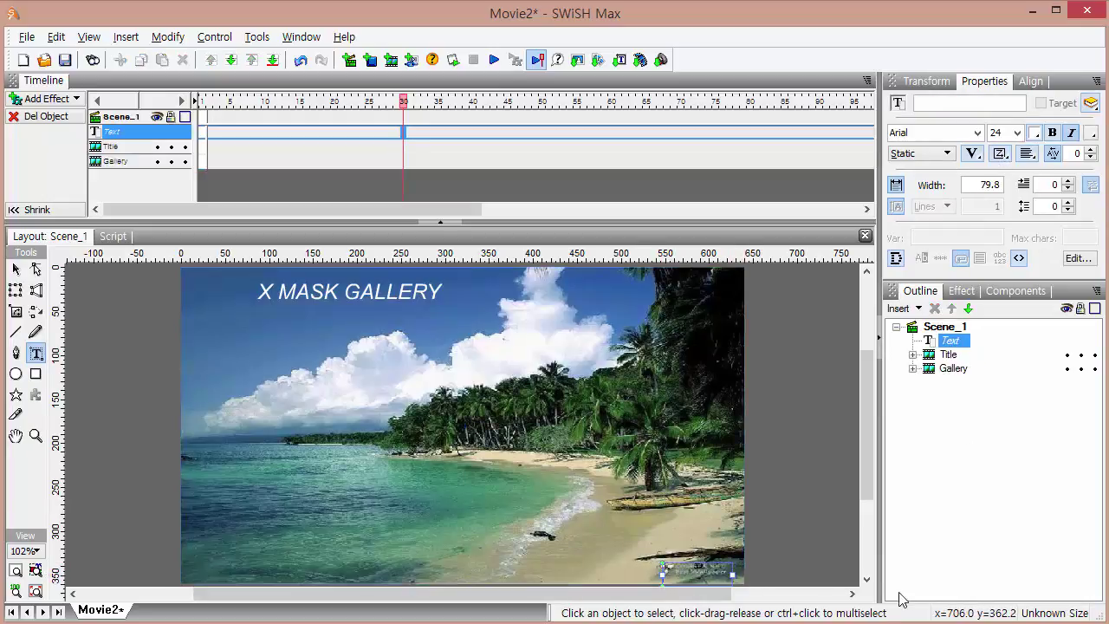
pyautogui.write('NEXT')
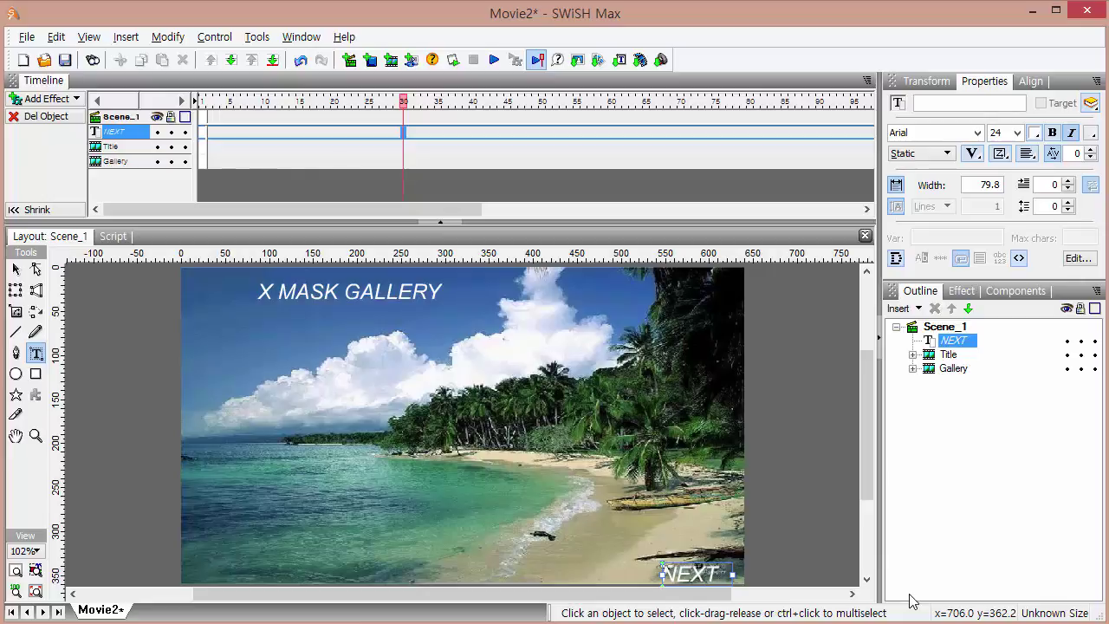
pyautogui.click(168, 38)
pyautogui.moveTo(194, 88)
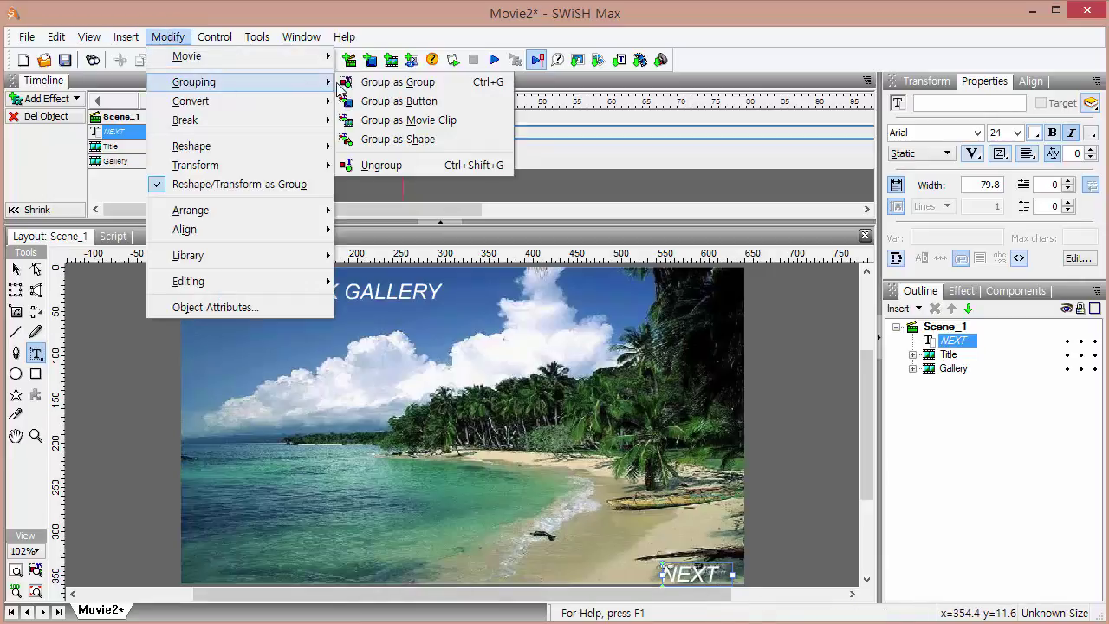
pyautogui.click(385, 102)
# - Give the NEXT button a separate over state and color its over-state text red
pyautogui.click(16, 268)
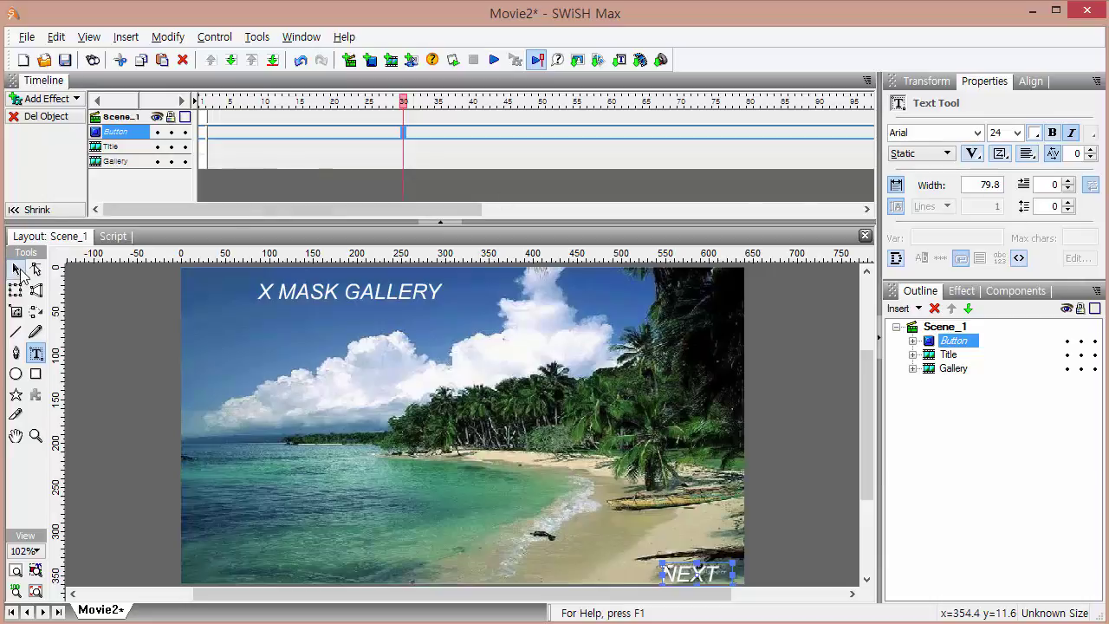
pyautogui.click(893, 146)
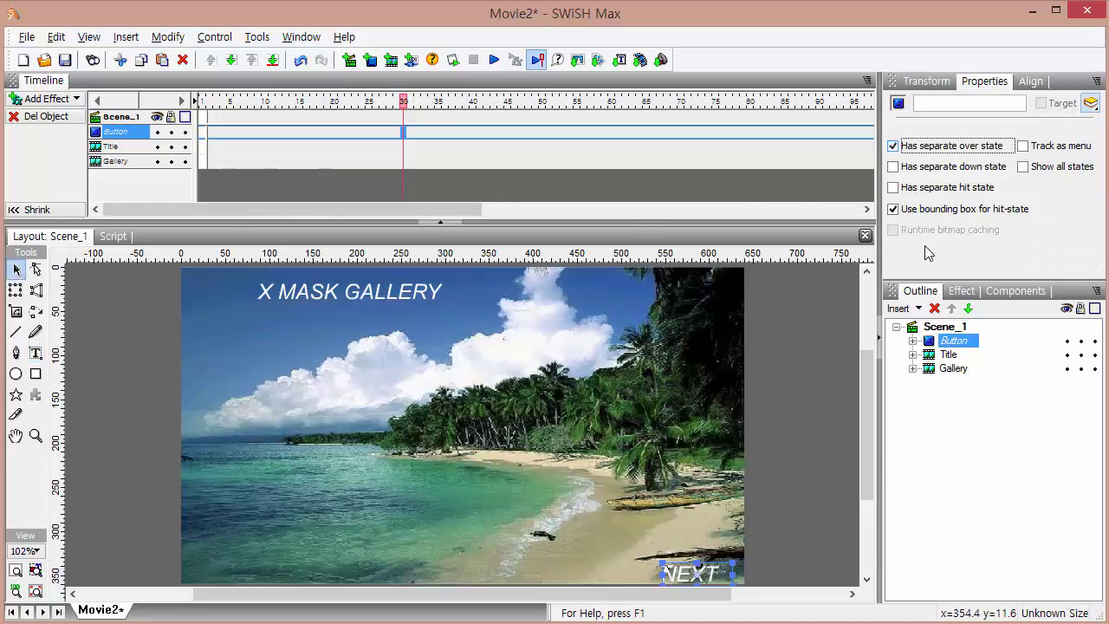
pyautogui.click(913, 341)
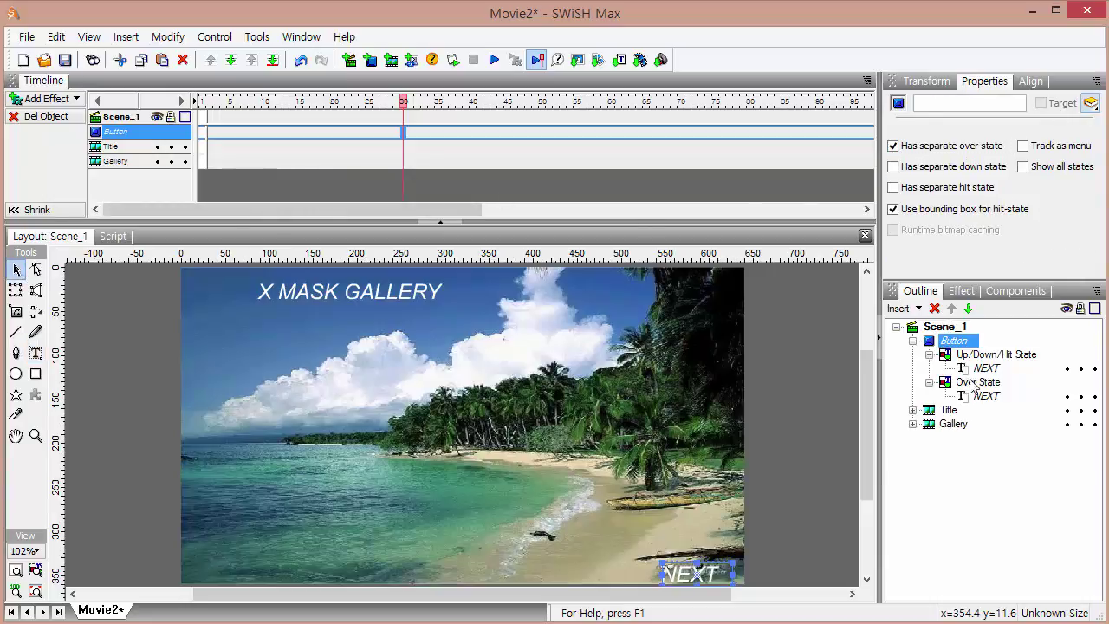
pyautogui.click(985, 396)
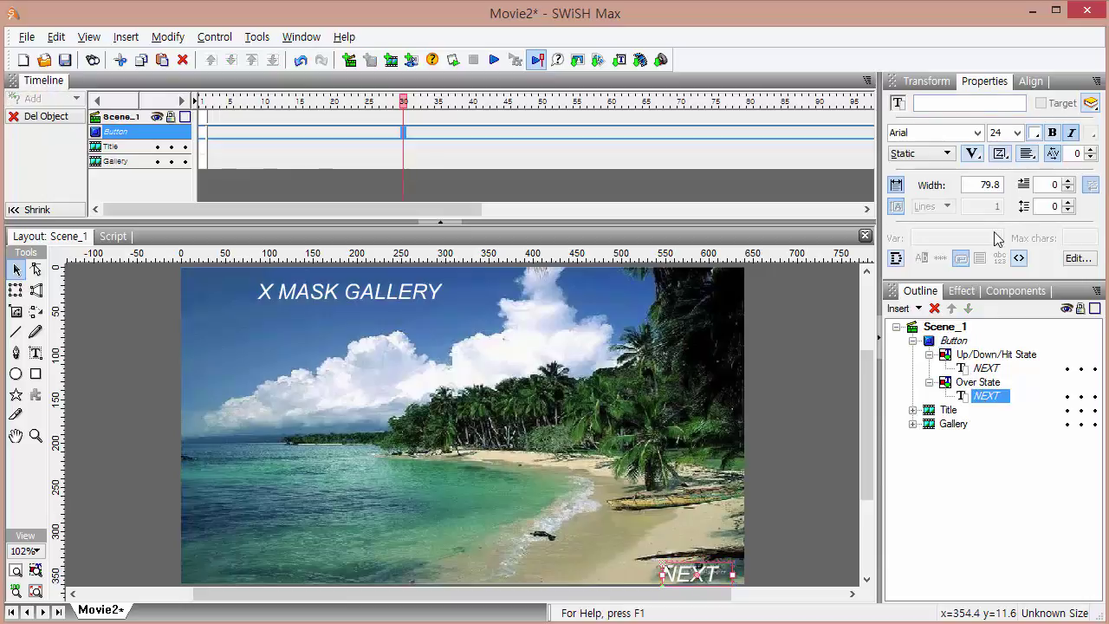
pyautogui.click(1034, 133)
pyautogui.click(1040, 293)
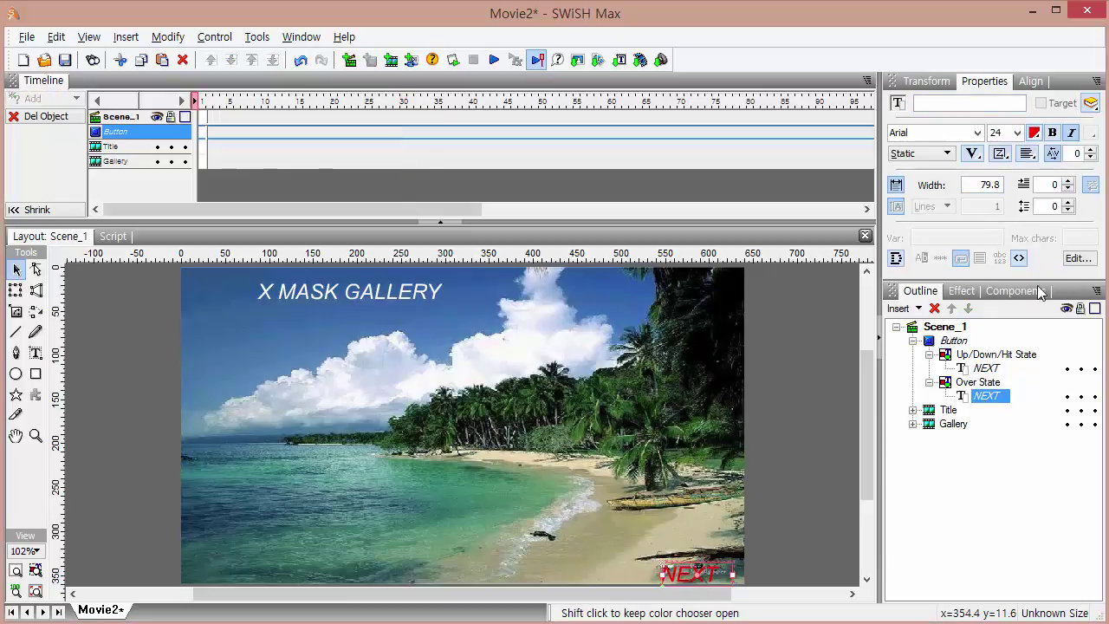
# - Add an on (press) event to the NEXT button's script
pyautogui.click(913, 340)
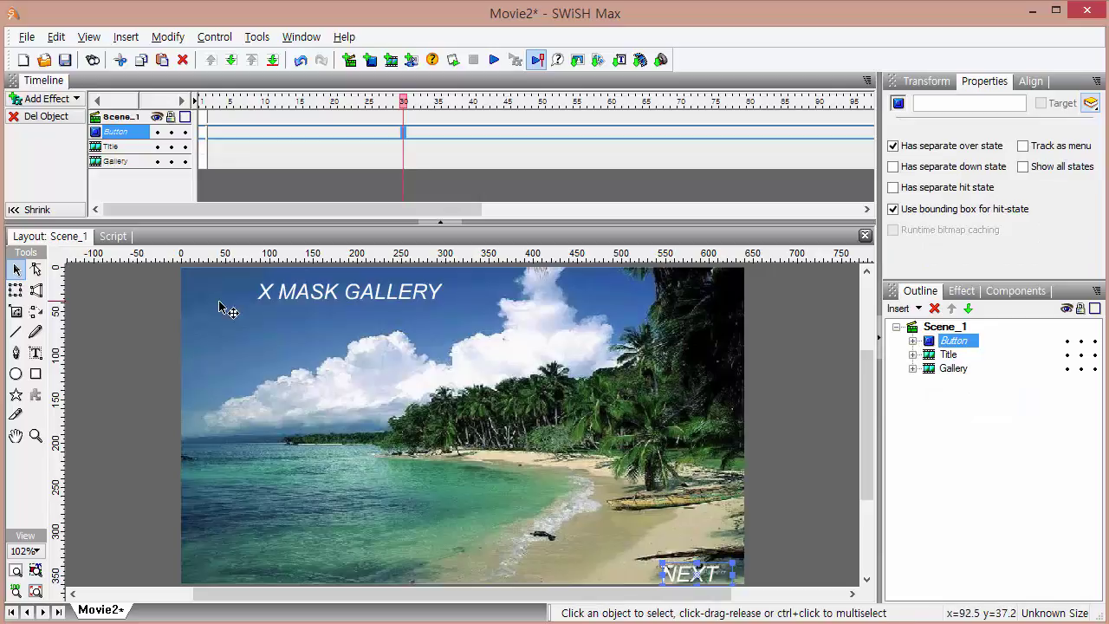
pyautogui.click(113, 236)
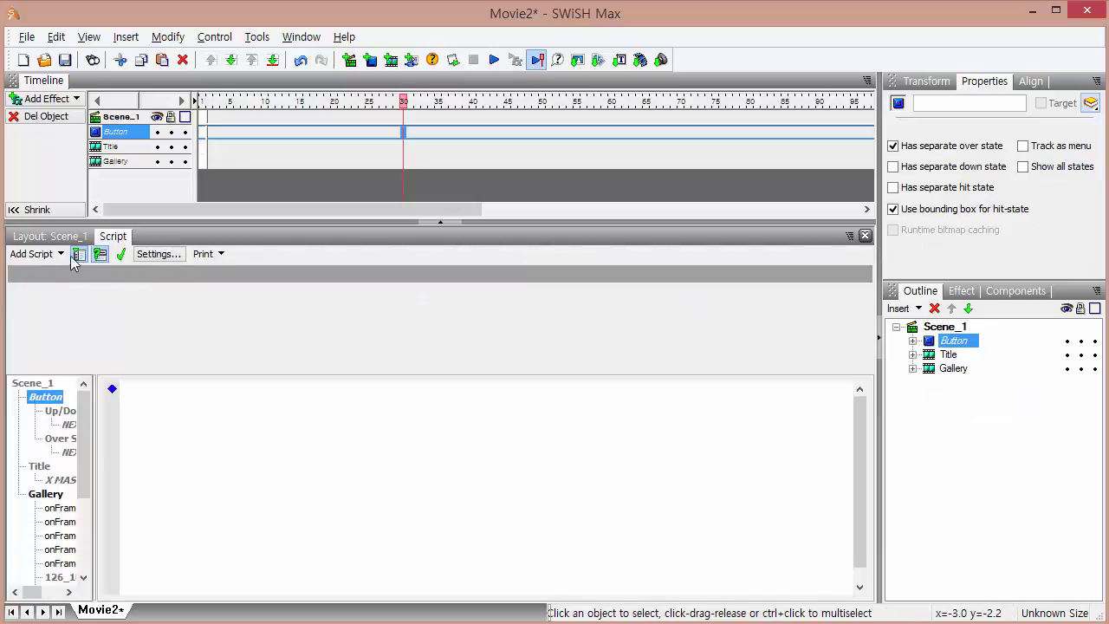
pyautogui.click(32, 254)
pyautogui.moveTo(160, 274)
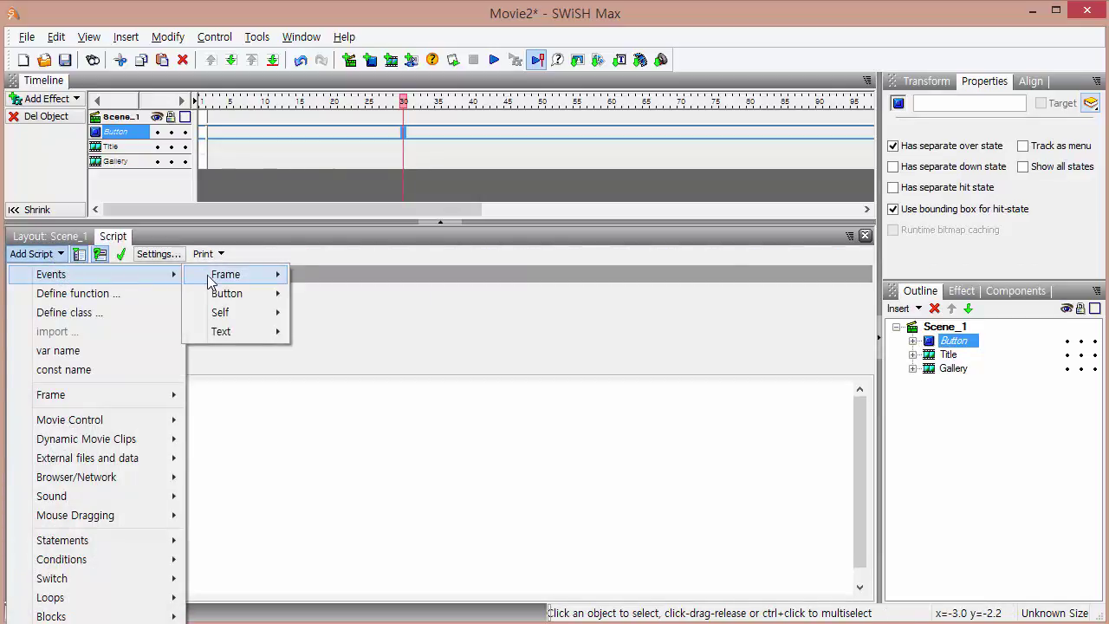
pyautogui.moveTo(248, 296)
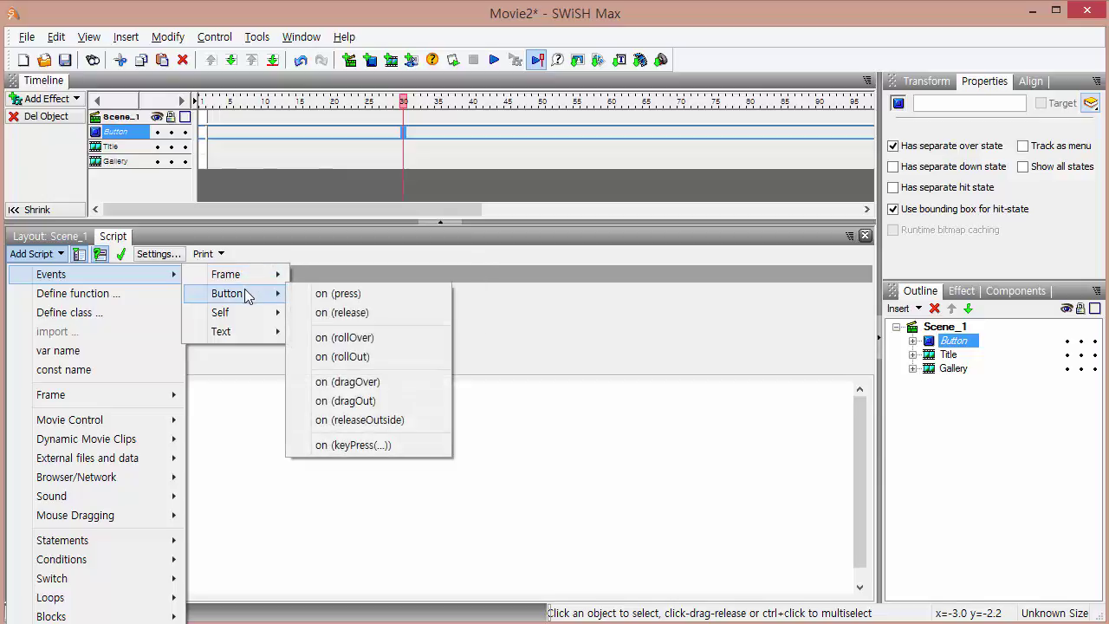
pyautogui.click(338, 293)
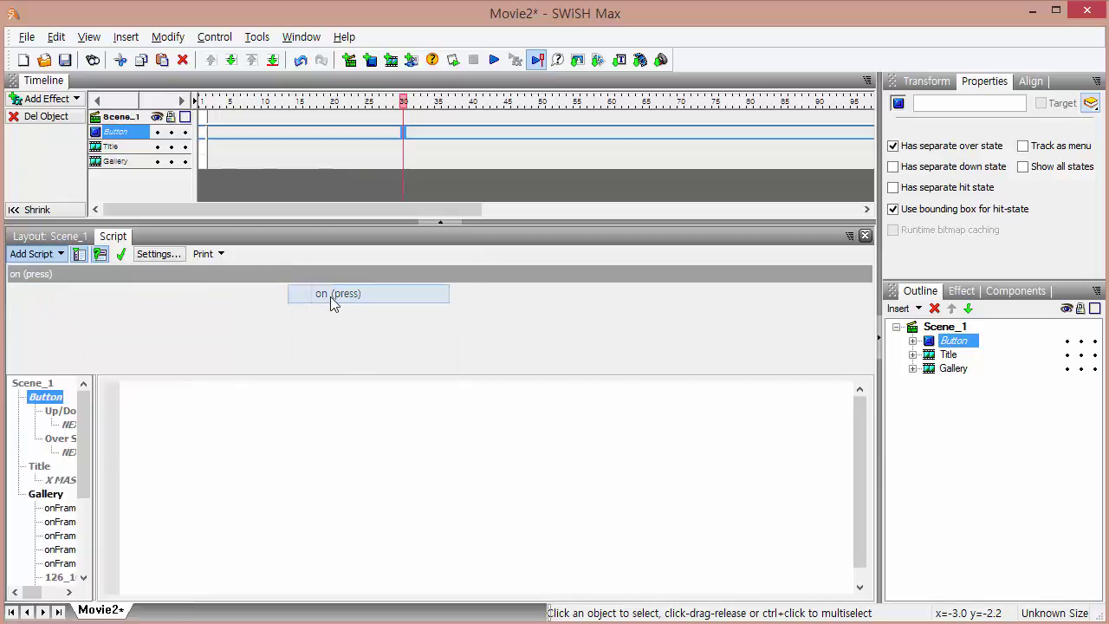
# - Add a nextFrameAndPlay() action targeting Gallery inside the NEXT button's on (press) event
pyautogui.click(41, 256)
pyautogui.moveTo(94, 425)
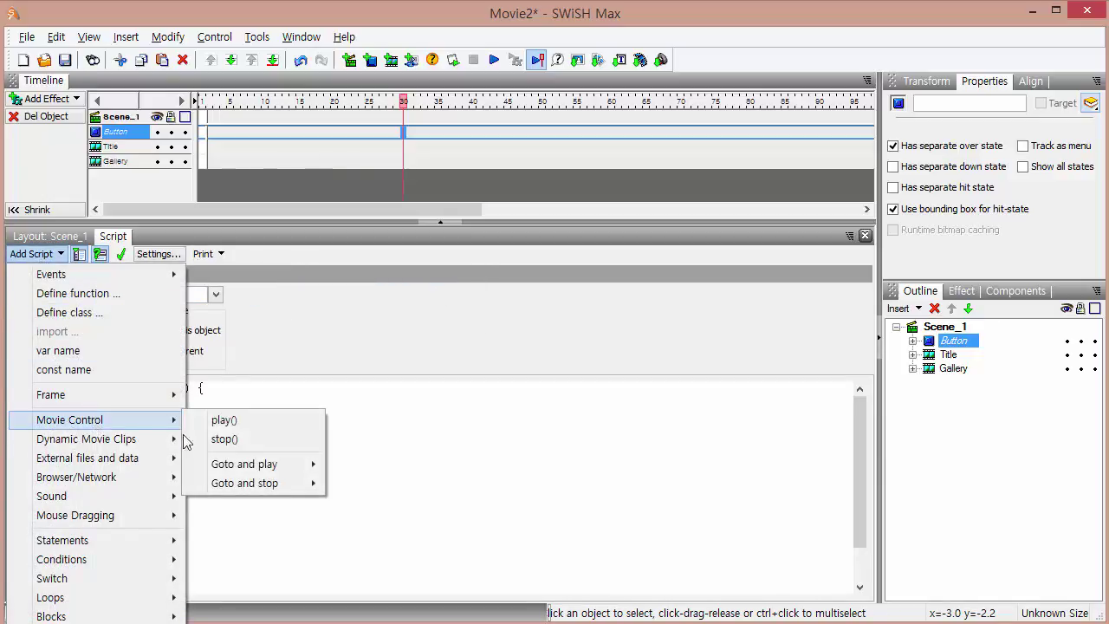
pyautogui.moveTo(291, 466)
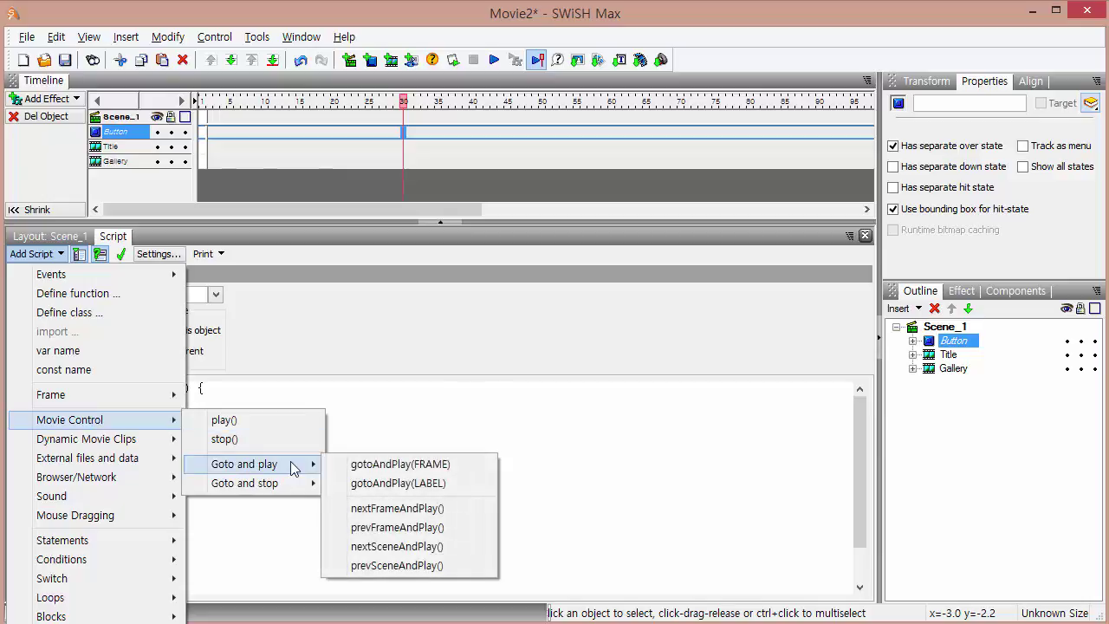
pyautogui.click(436, 511)
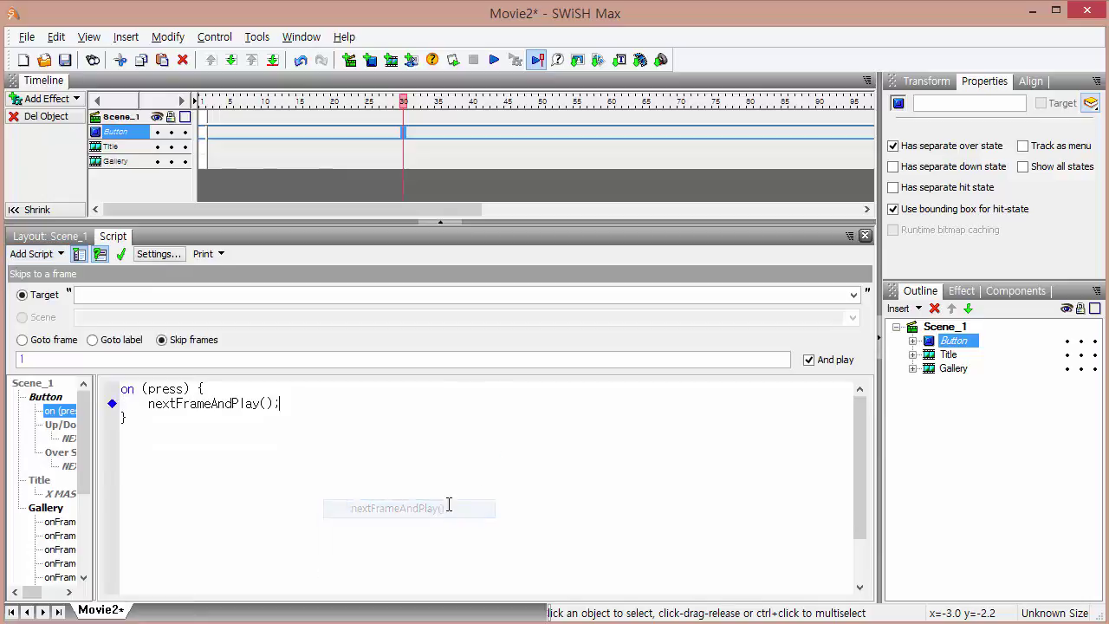
pyautogui.click(853, 295)
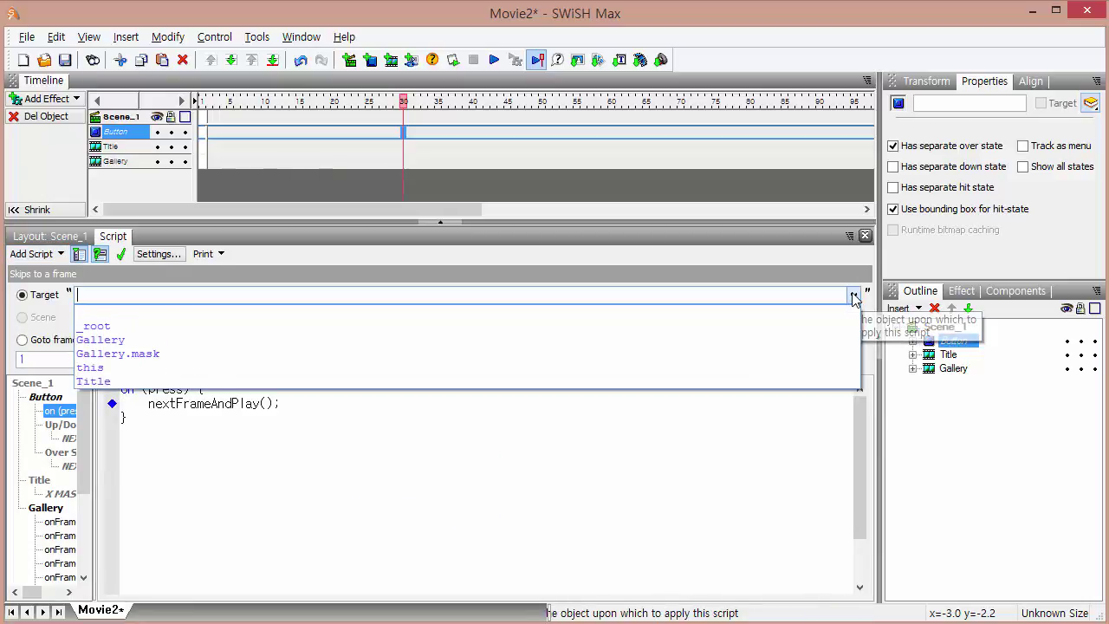
pyautogui.click(847, 340)
# - Below the Gallery action, add a gotoAndPlay(1) action targeting Gallery.mask in the same on (press) event
pyautogui.click(353, 403)
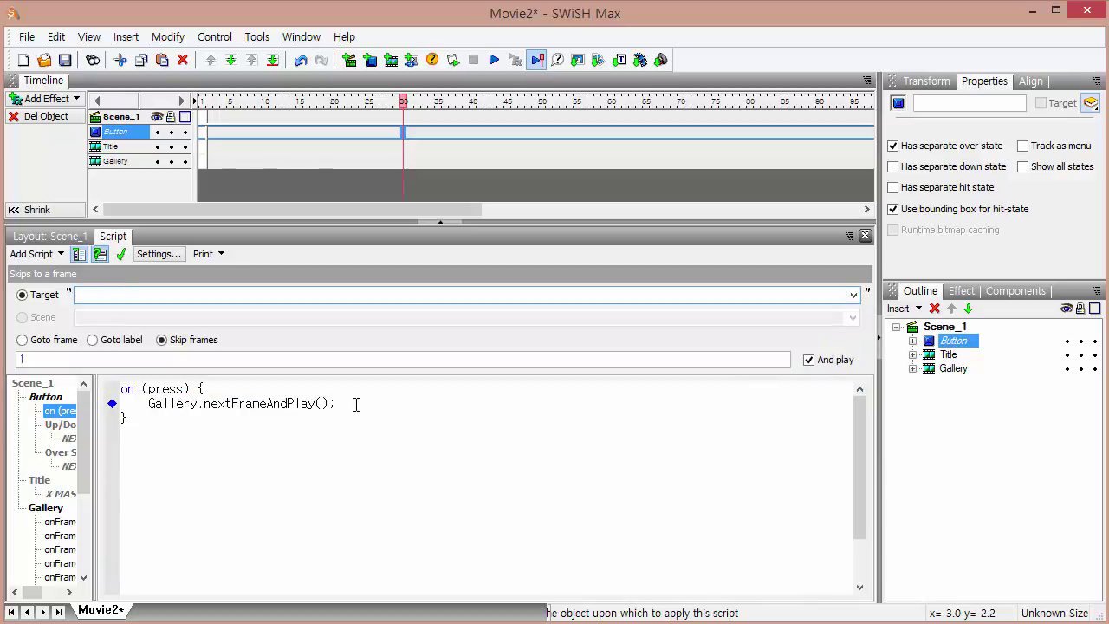
pyautogui.press('Return')
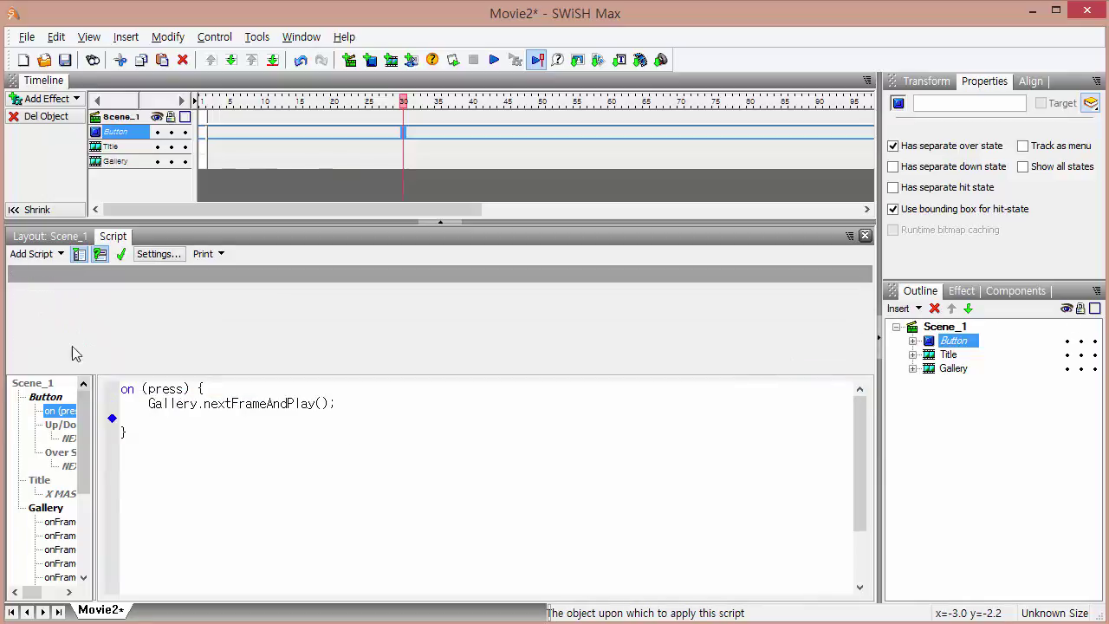
pyautogui.click(36, 253)
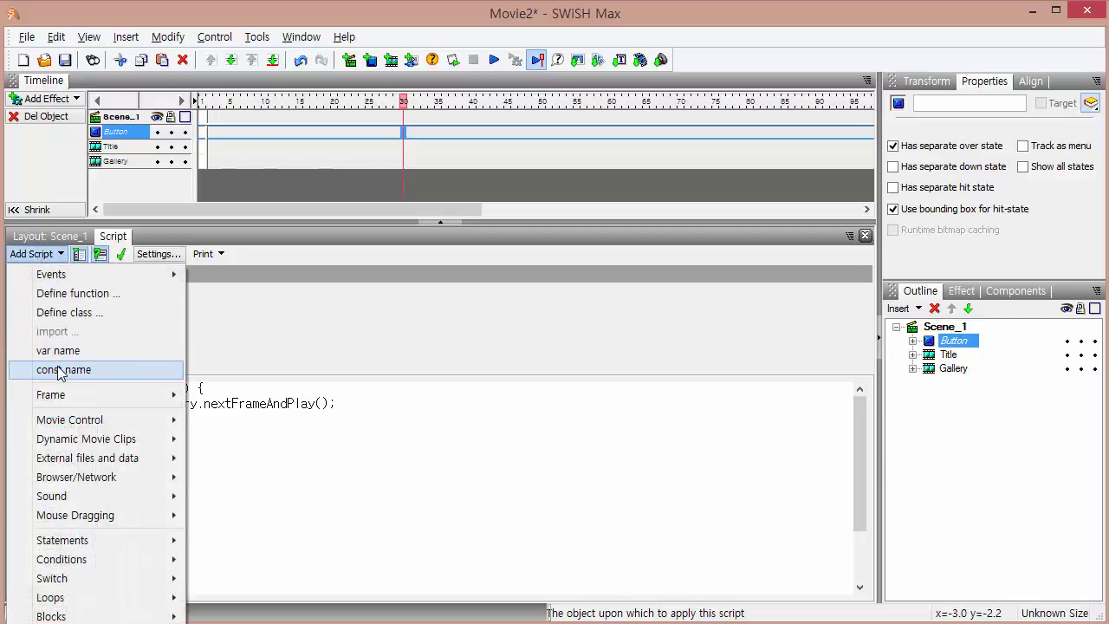
pyautogui.moveTo(89, 422)
pyautogui.moveTo(269, 464)
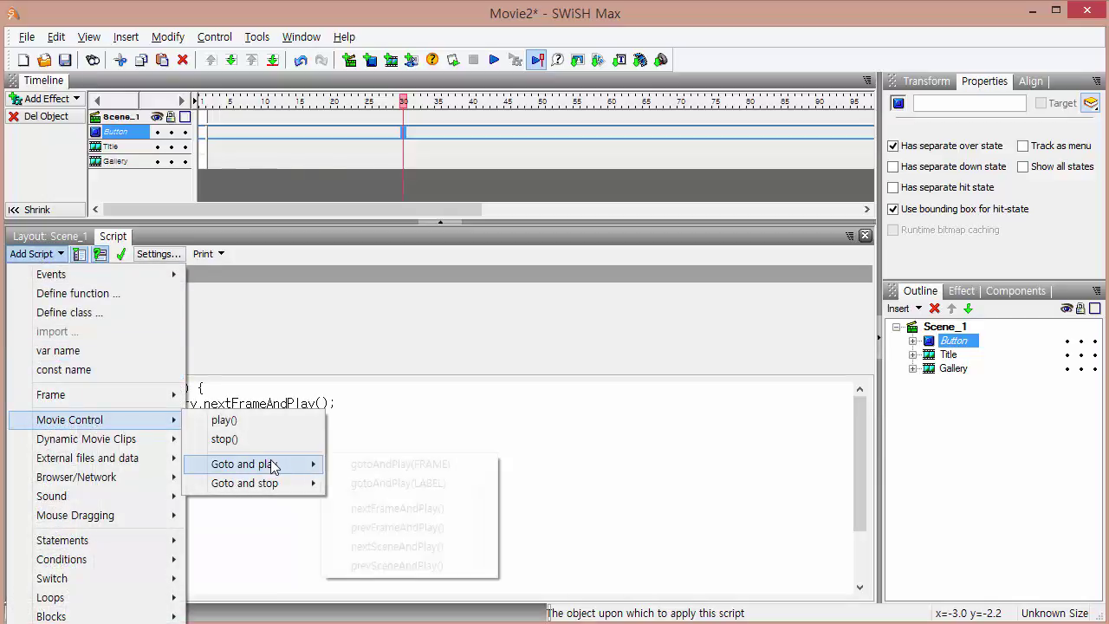
pyautogui.click(400, 468)
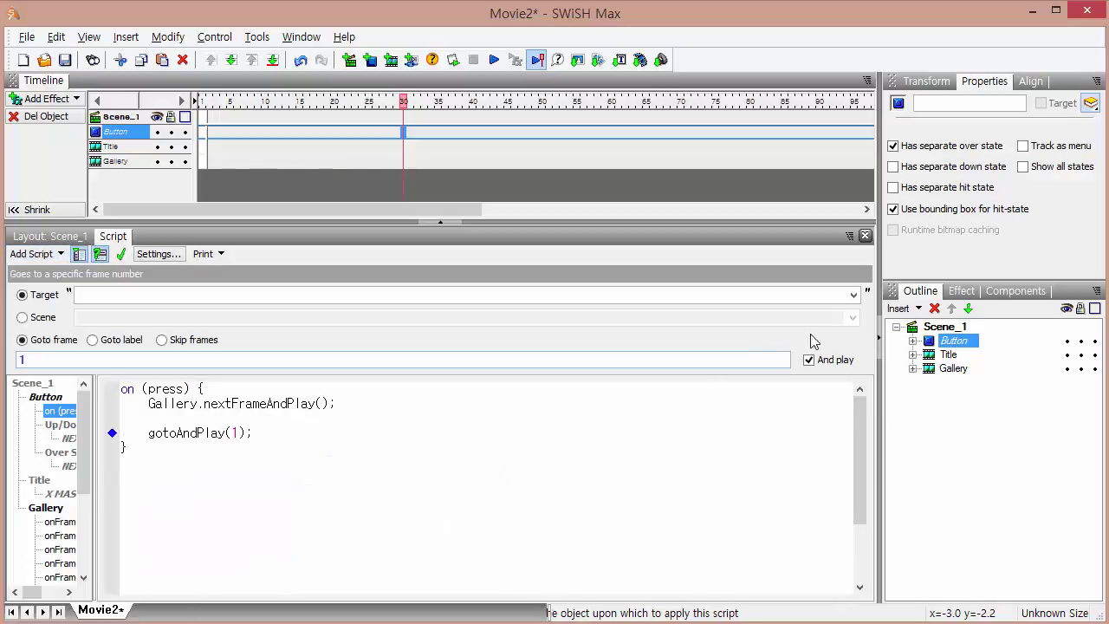
pyautogui.click(853, 294)
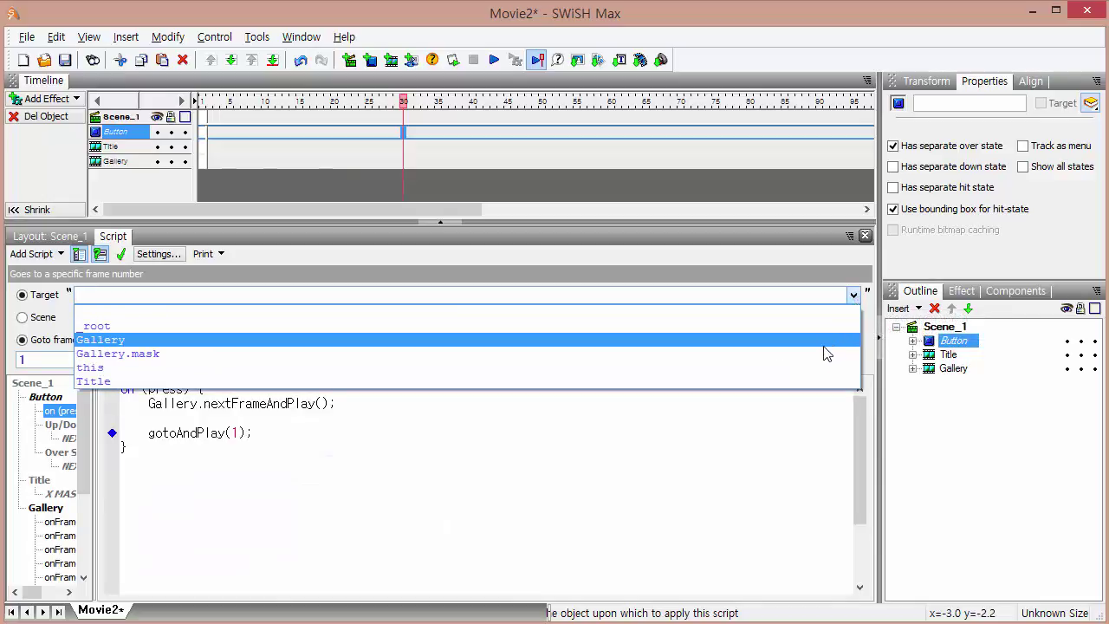
pyautogui.click(810, 355)
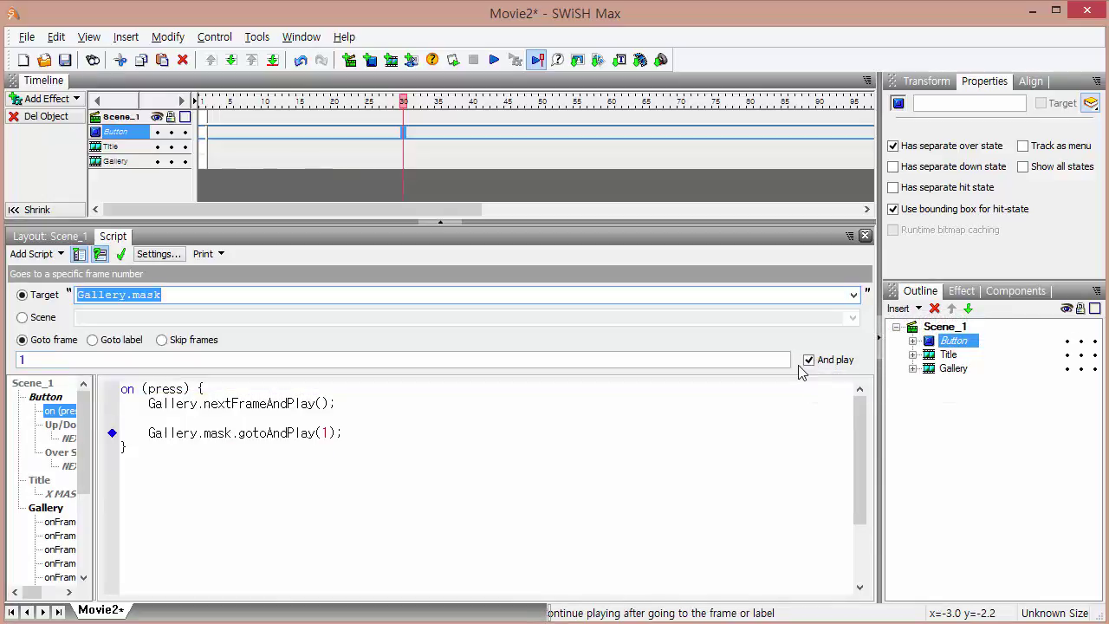
# - Return to the scene layout and play the movie, testing the NEXT button by advancing through the gallery pictures
pyautogui.click(66, 238)
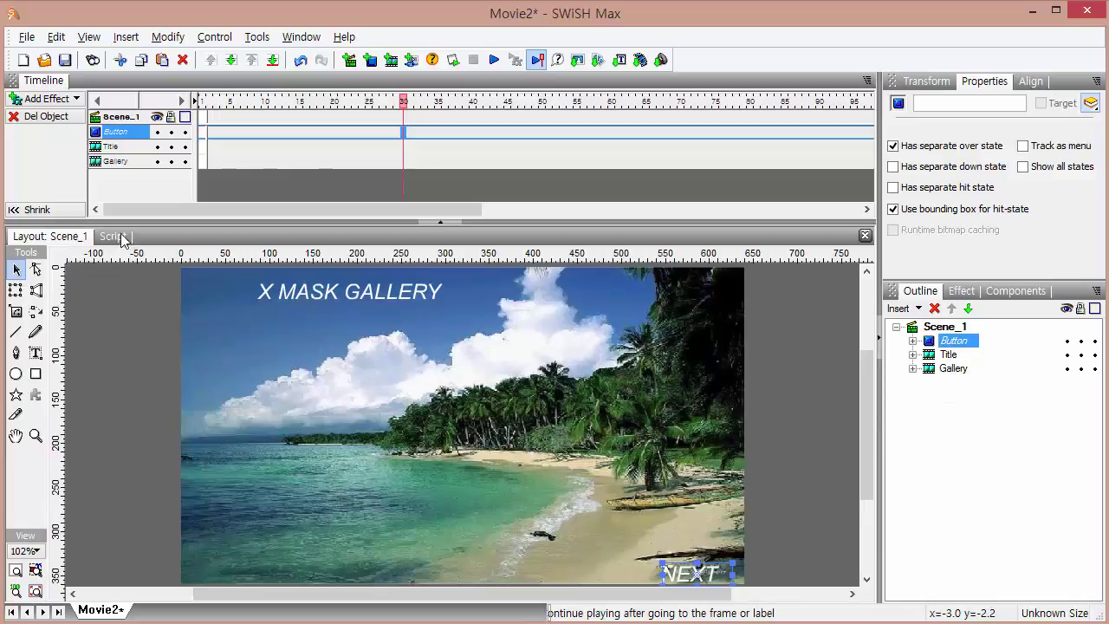
pyautogui.click(495, 62)
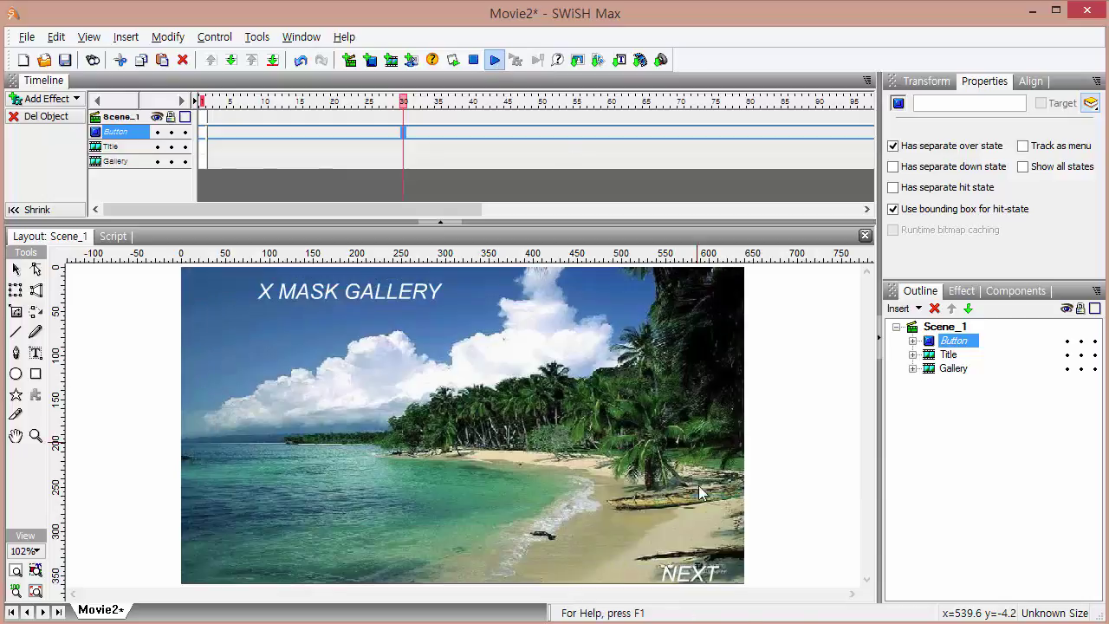
pyautogui.click(696, 576)
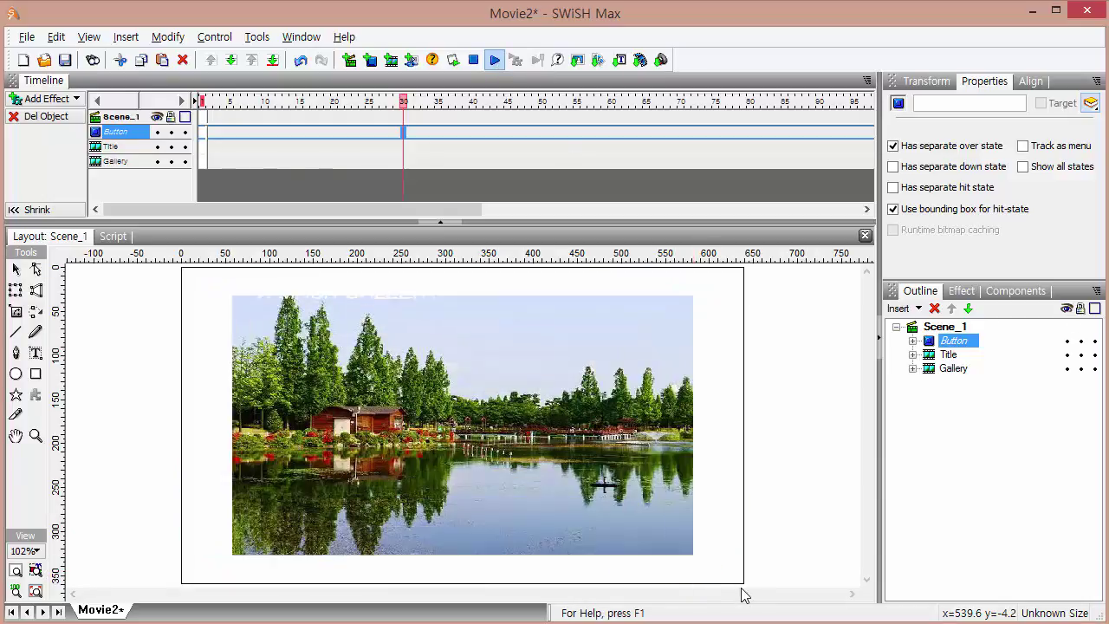
pyautogui.click(700, 576)
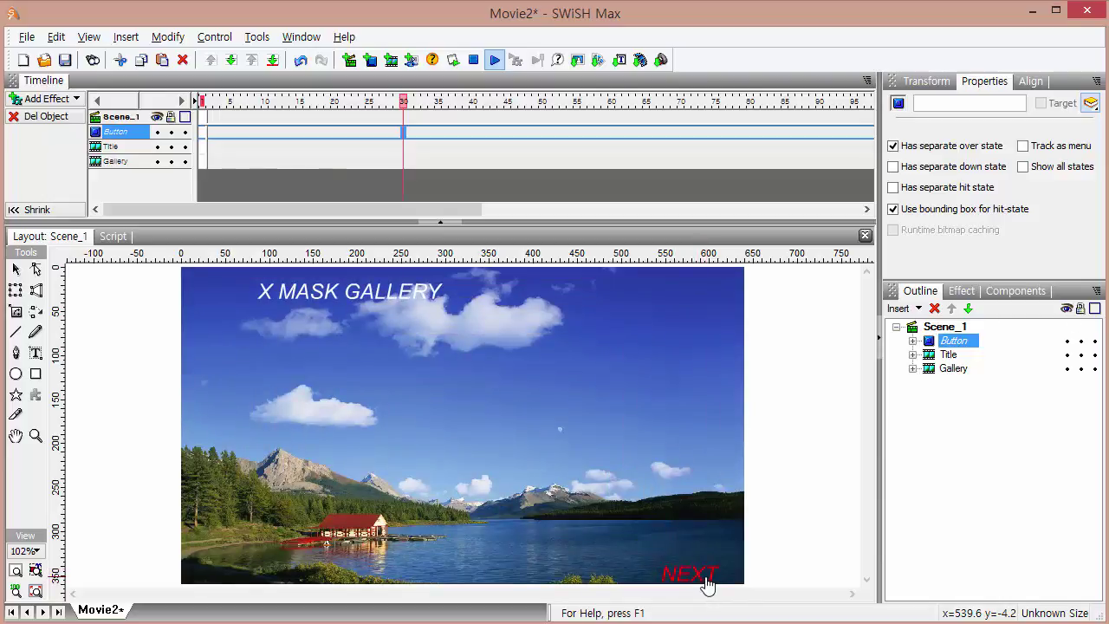
pyautogui.click(697, 576)
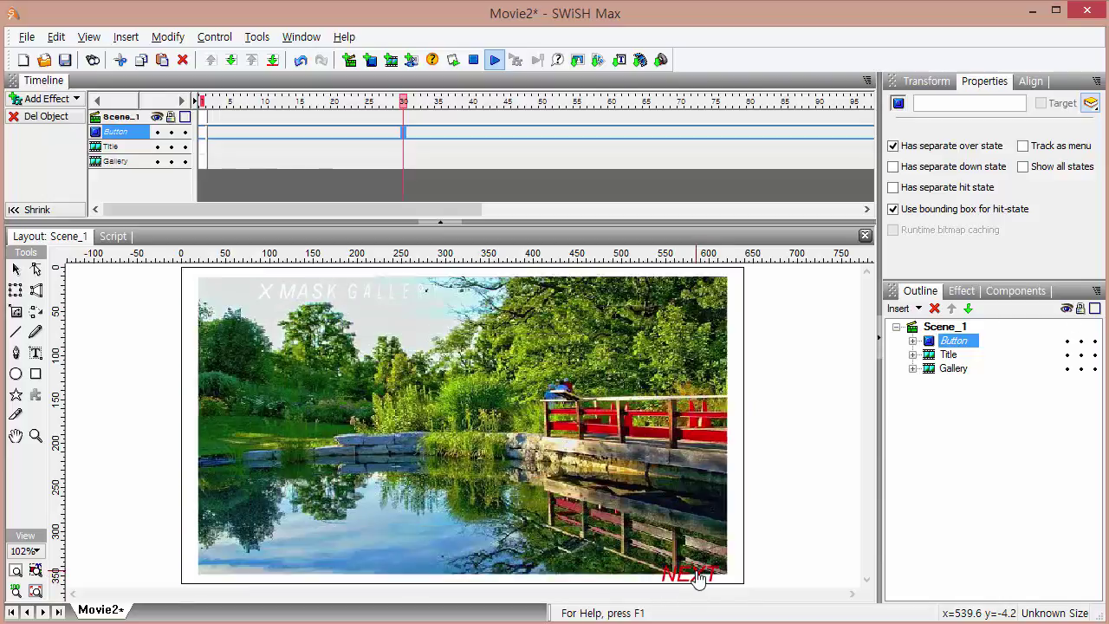
pyautogui.click(697, 576)
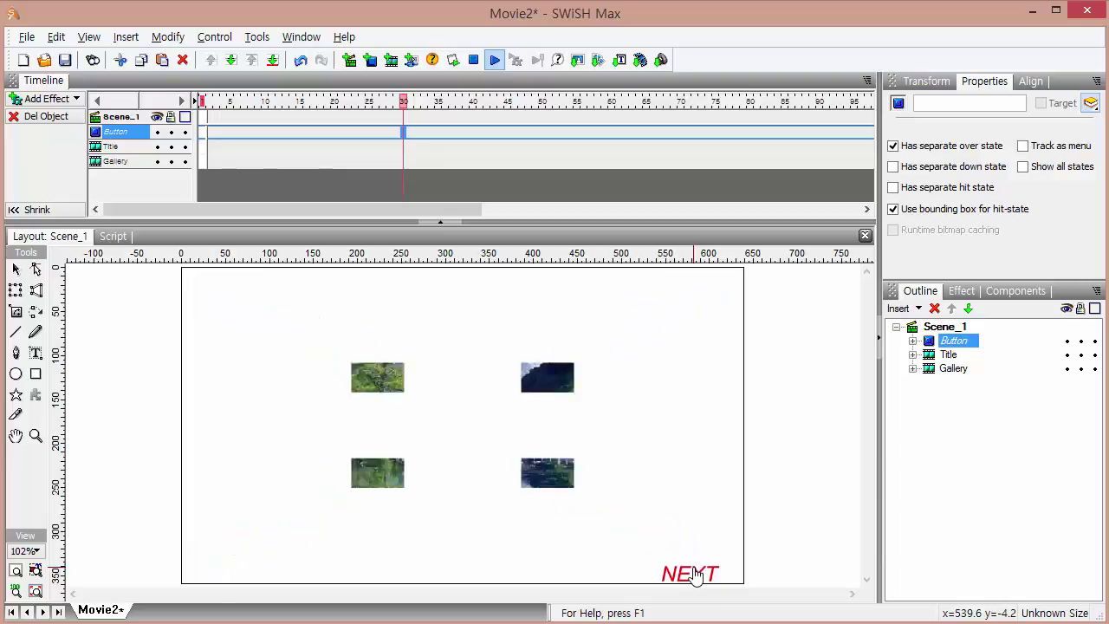